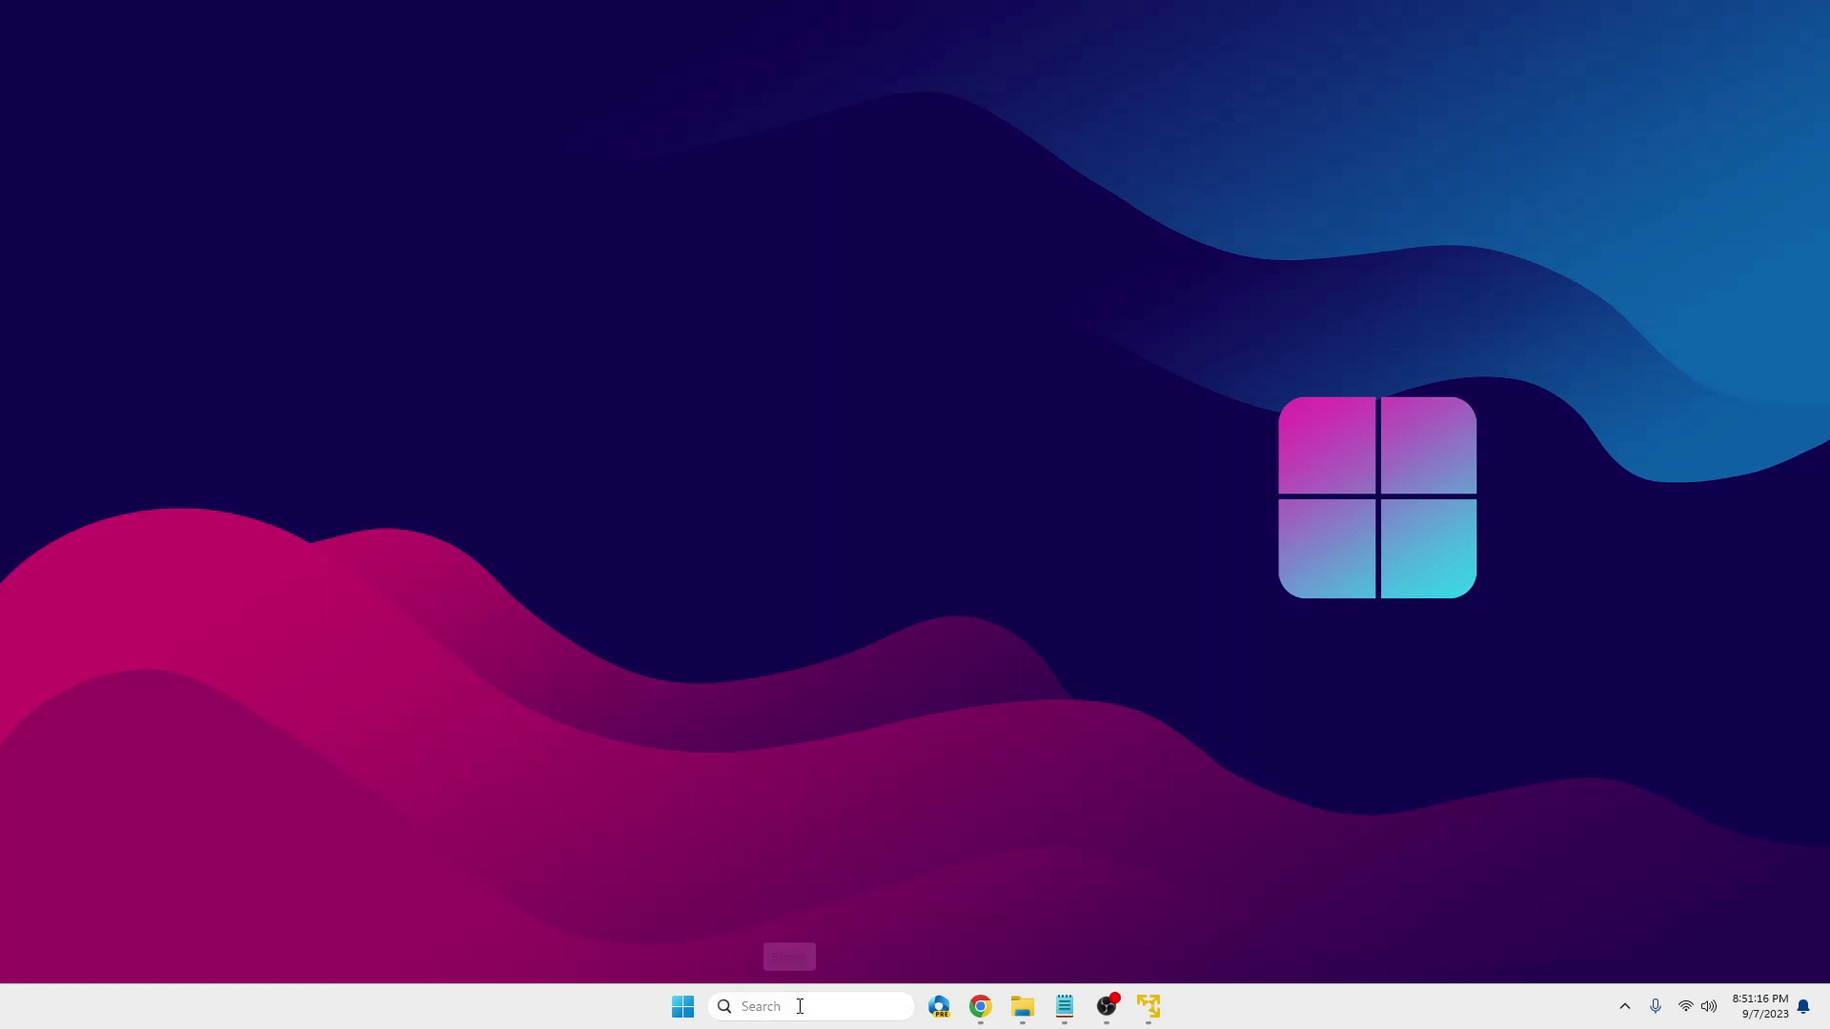
Step: Find and open Microsoft Store through a Windows search for "store", and reposition its window on the desktop
{"action": "left_click", "coordinate": [802, 1009]}
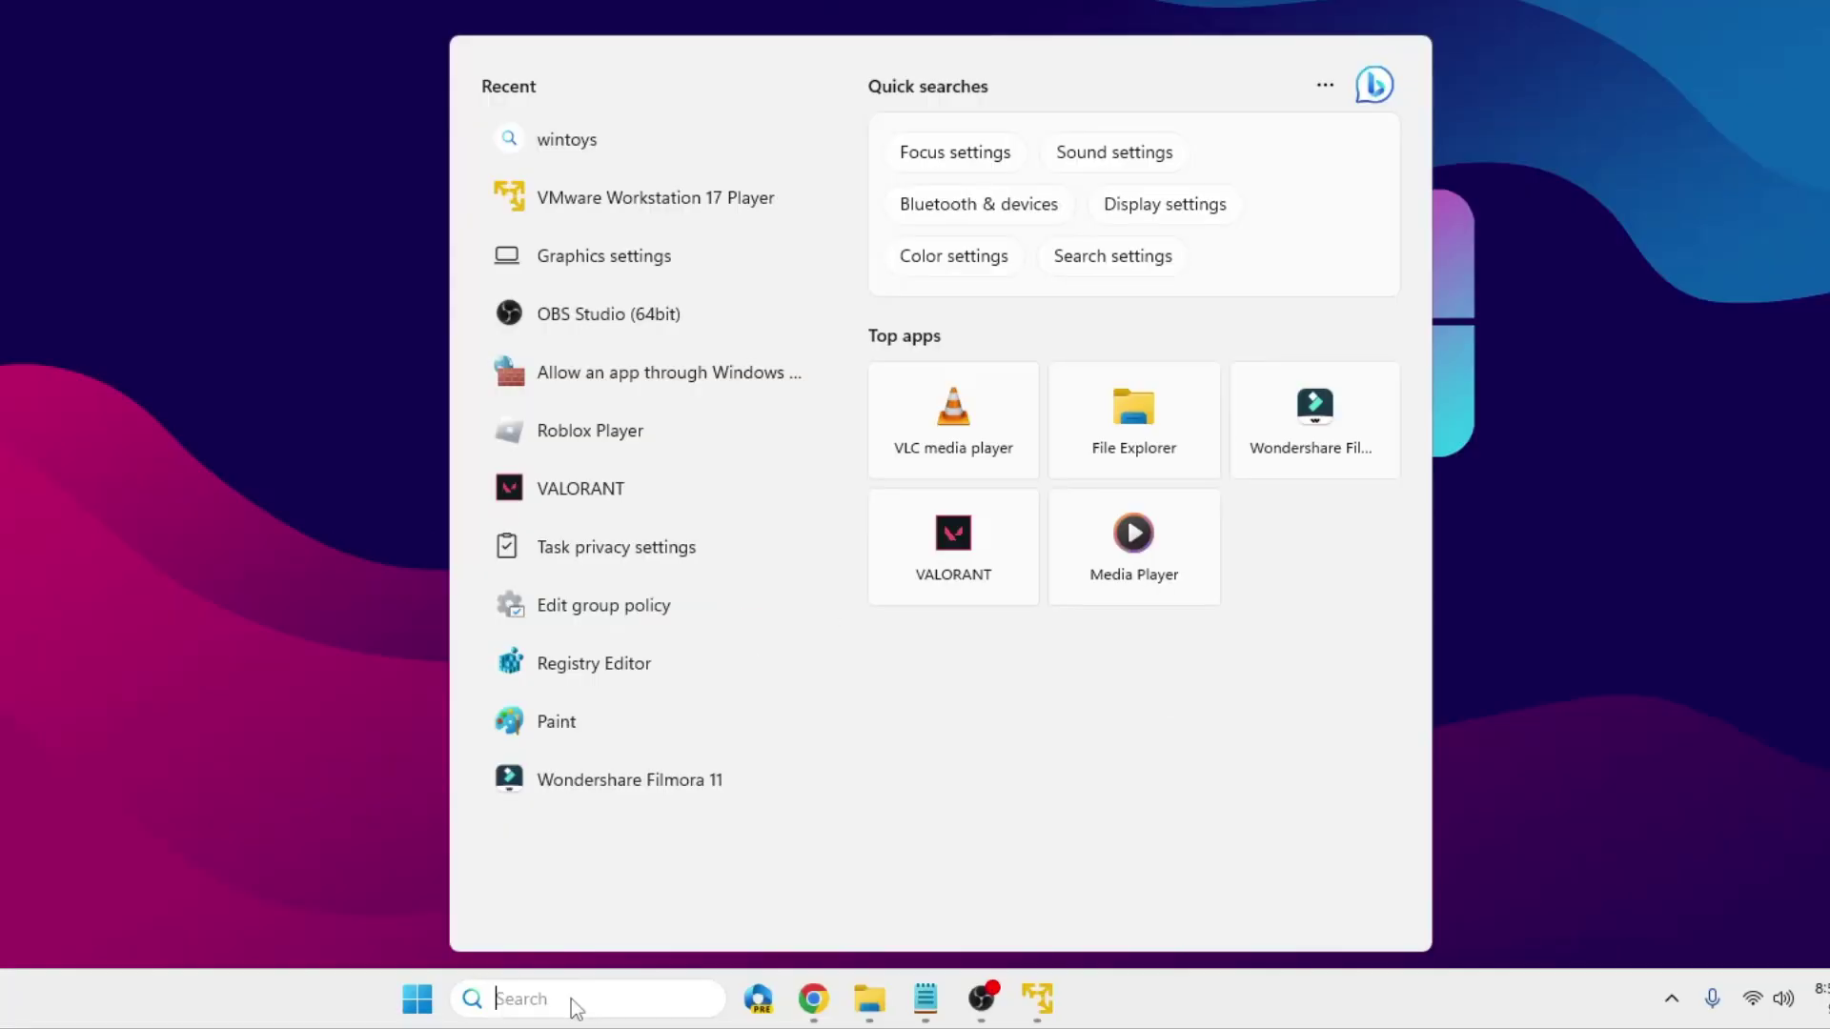
{"action": "type", "text": "store"}
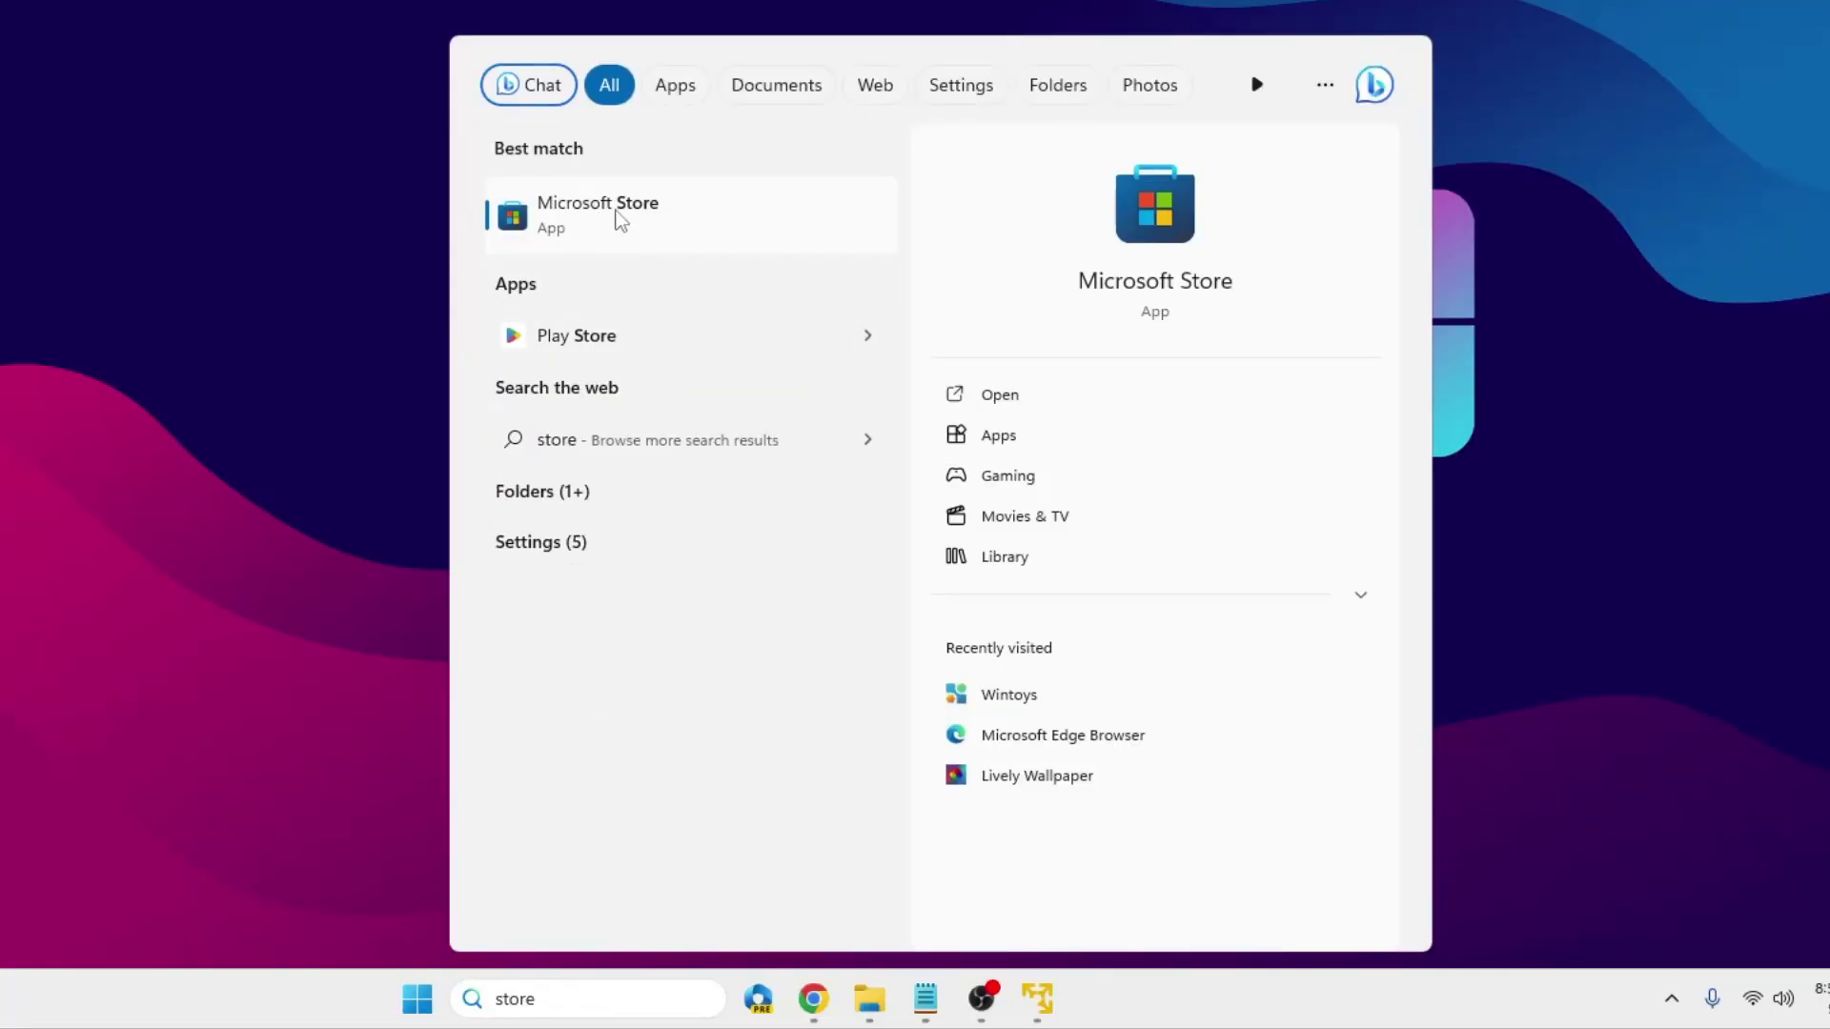
{"action": "left_click", "coordinate": [618, 214]}
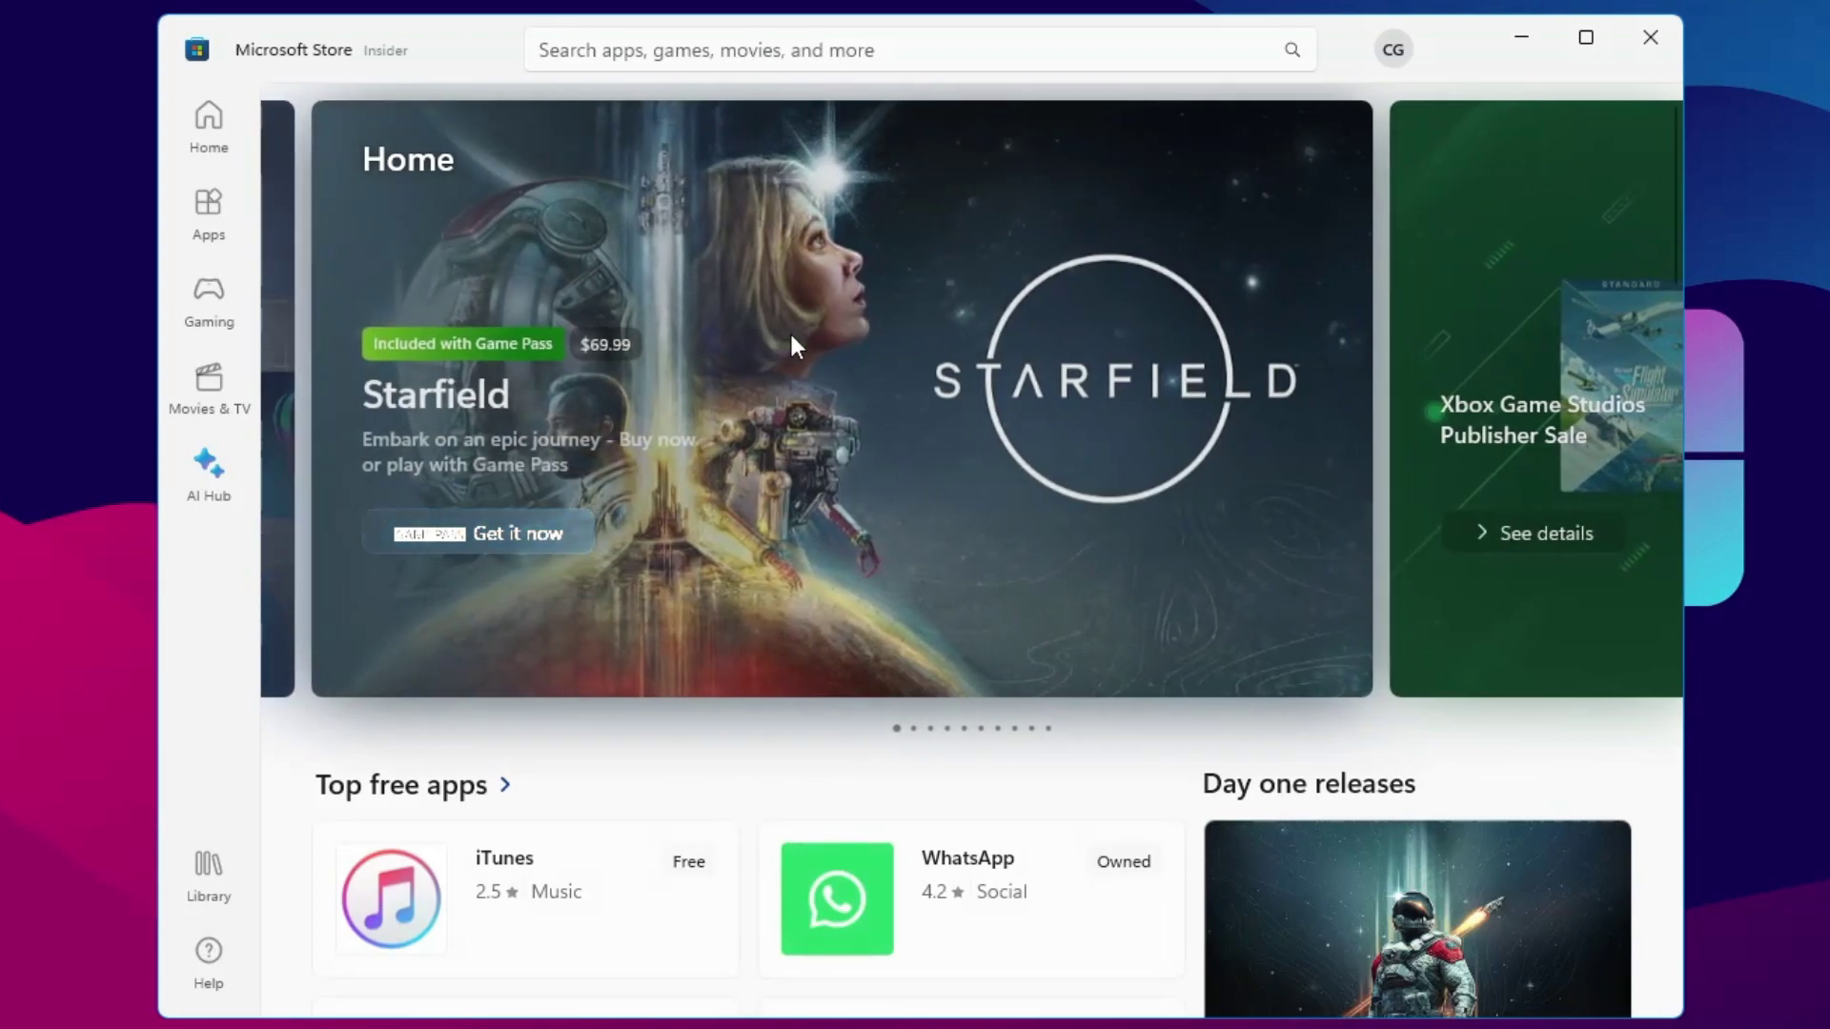
{"action": "left_click_drag", "start_coordinate": [458, 39], "coordinate": [499, 99]}
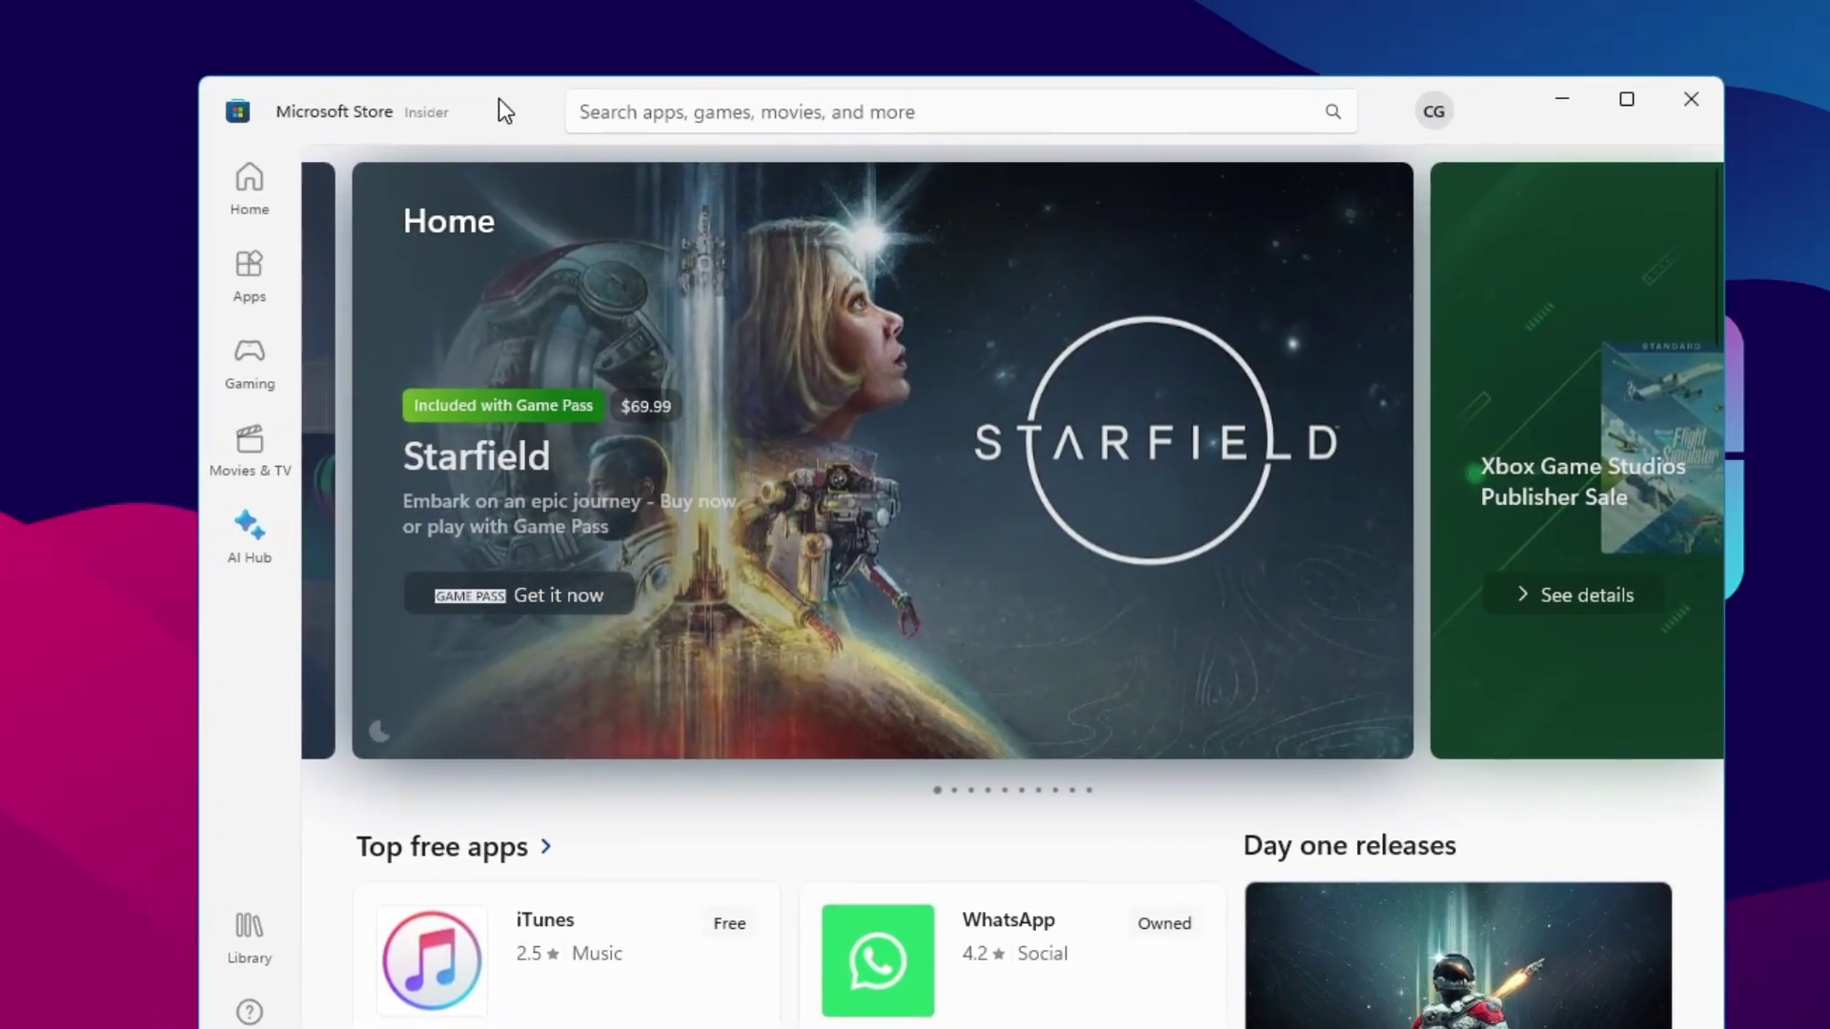
Step: Search the store for "wintoys" and install the Wintoys app
{"action": "left_click", "coordinate": [725, 119]}
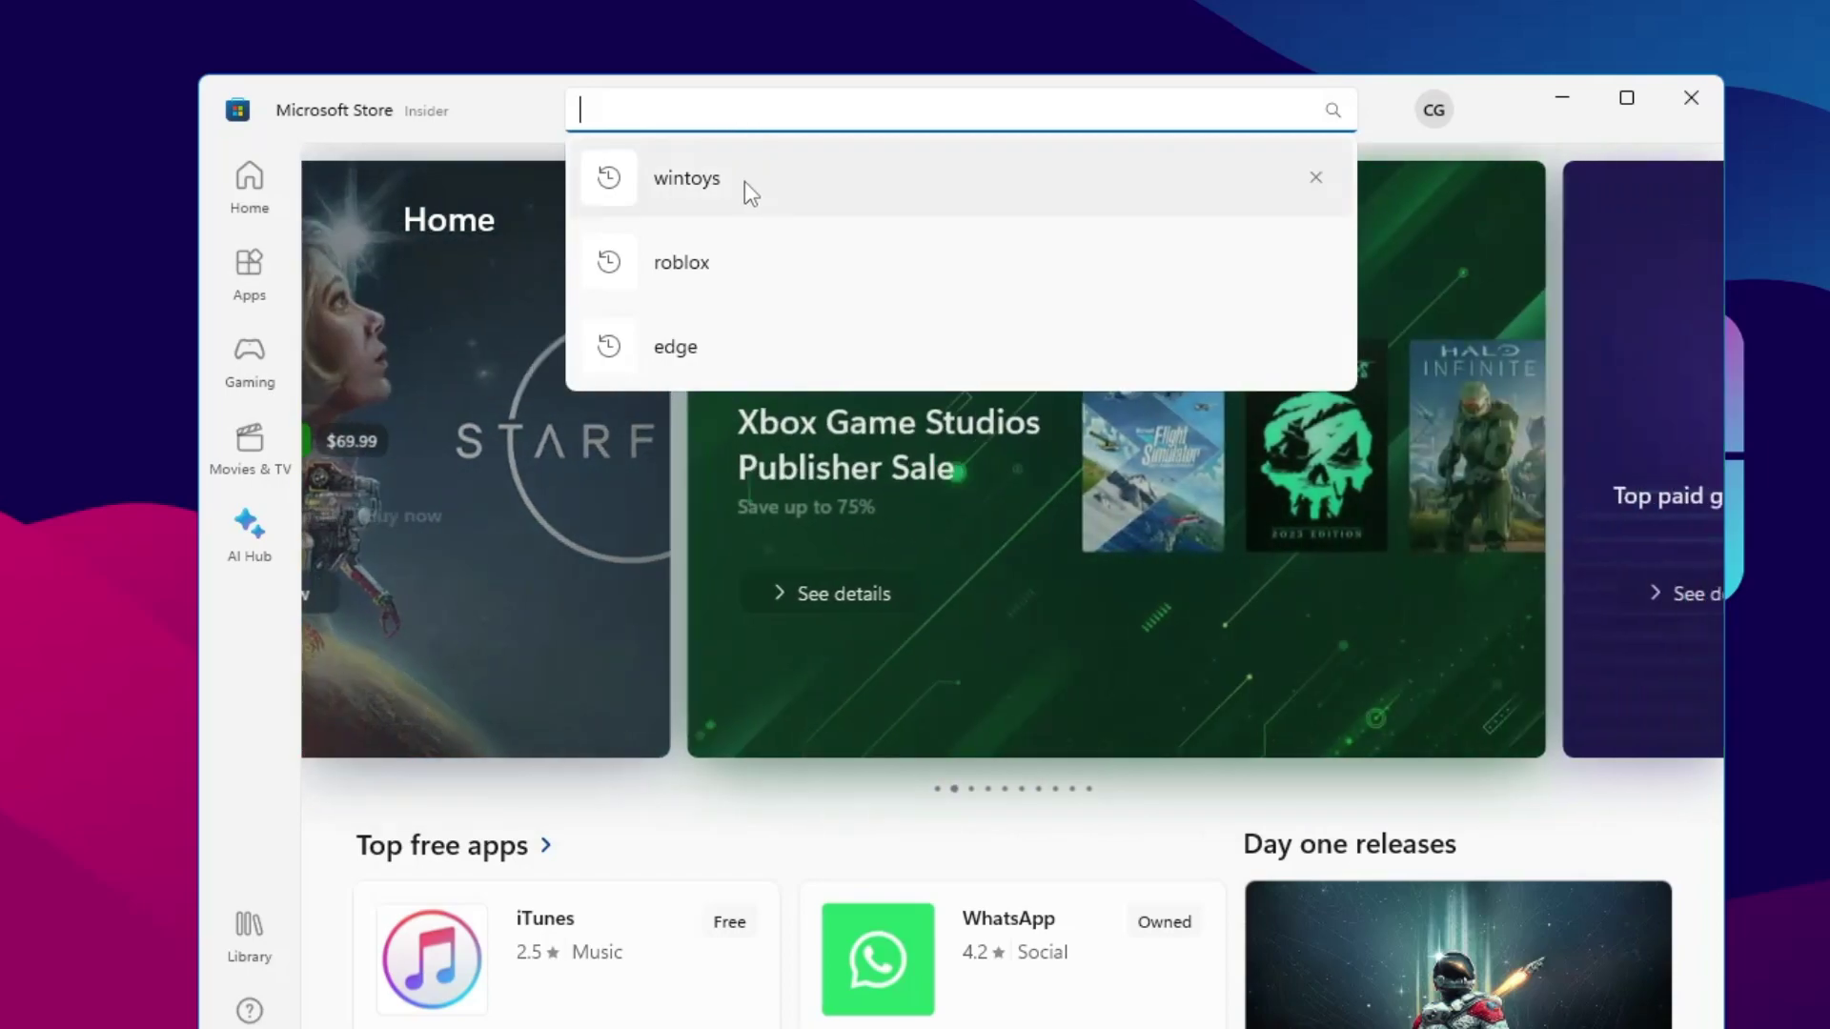
{"action": "left_click", "coordinate": [745, 181]}
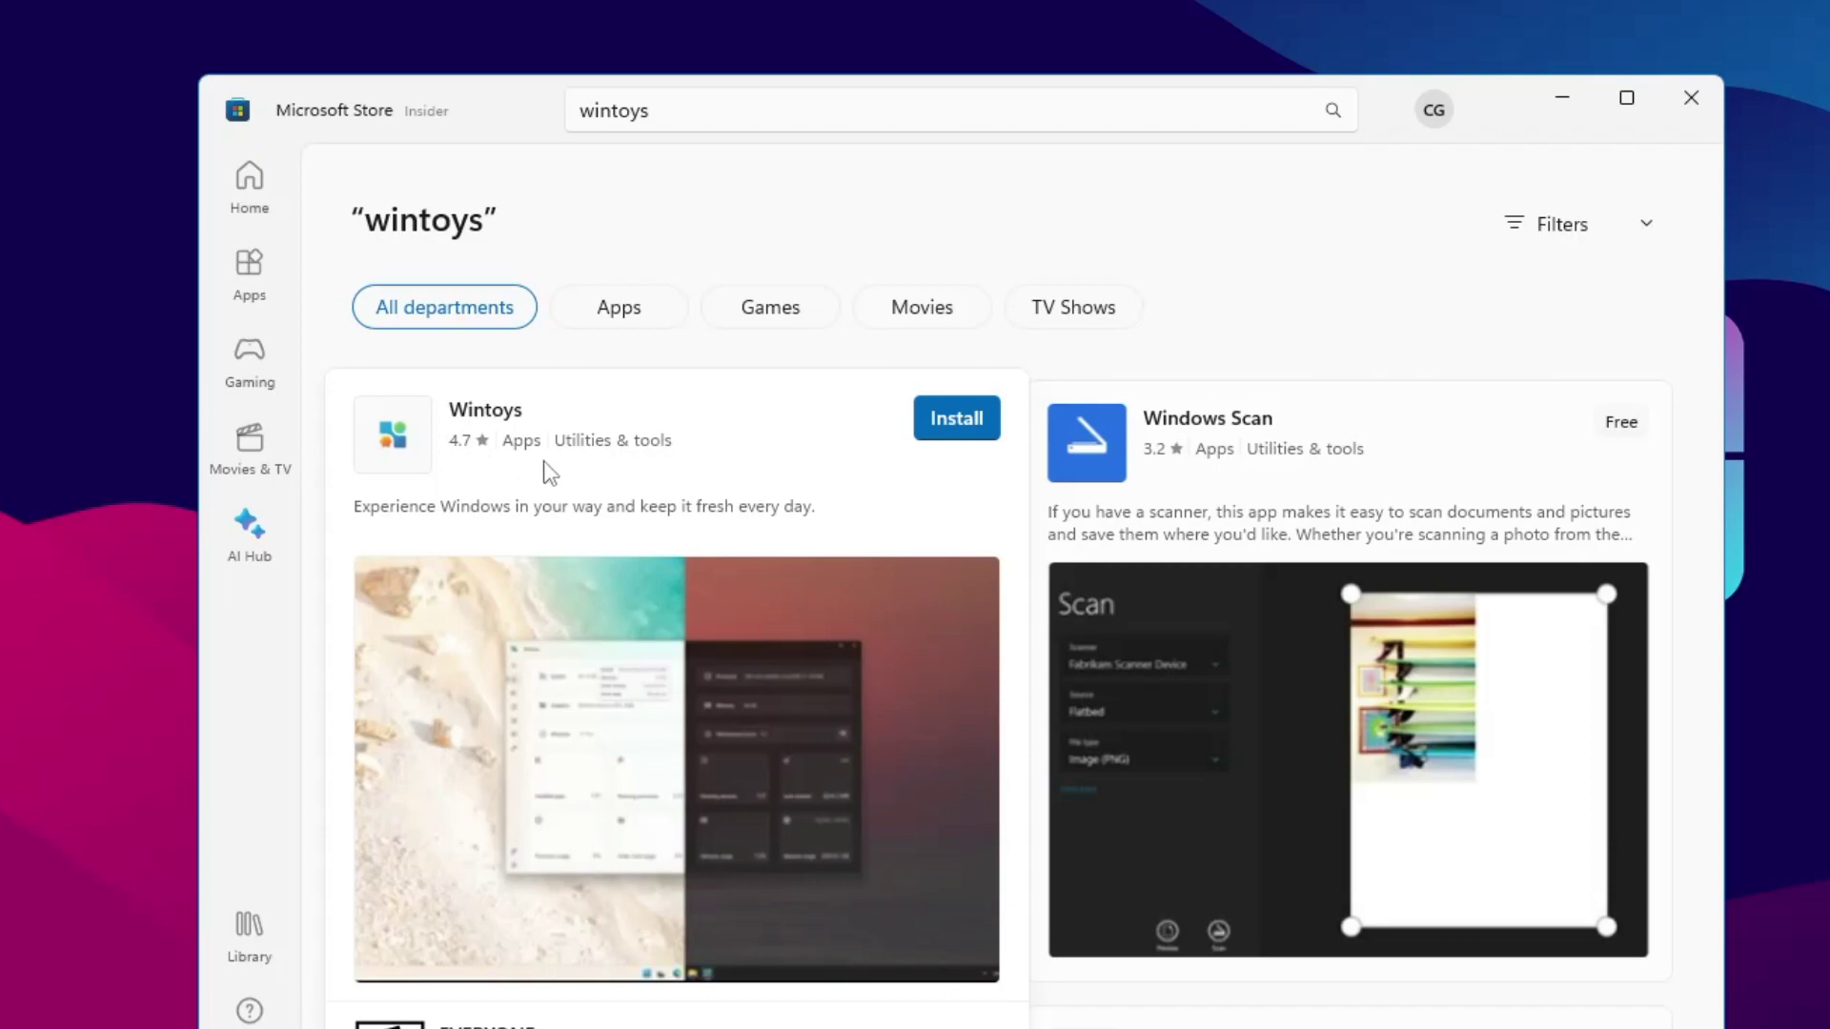
{"action": "left_click", "coordinate": [953, 434]}
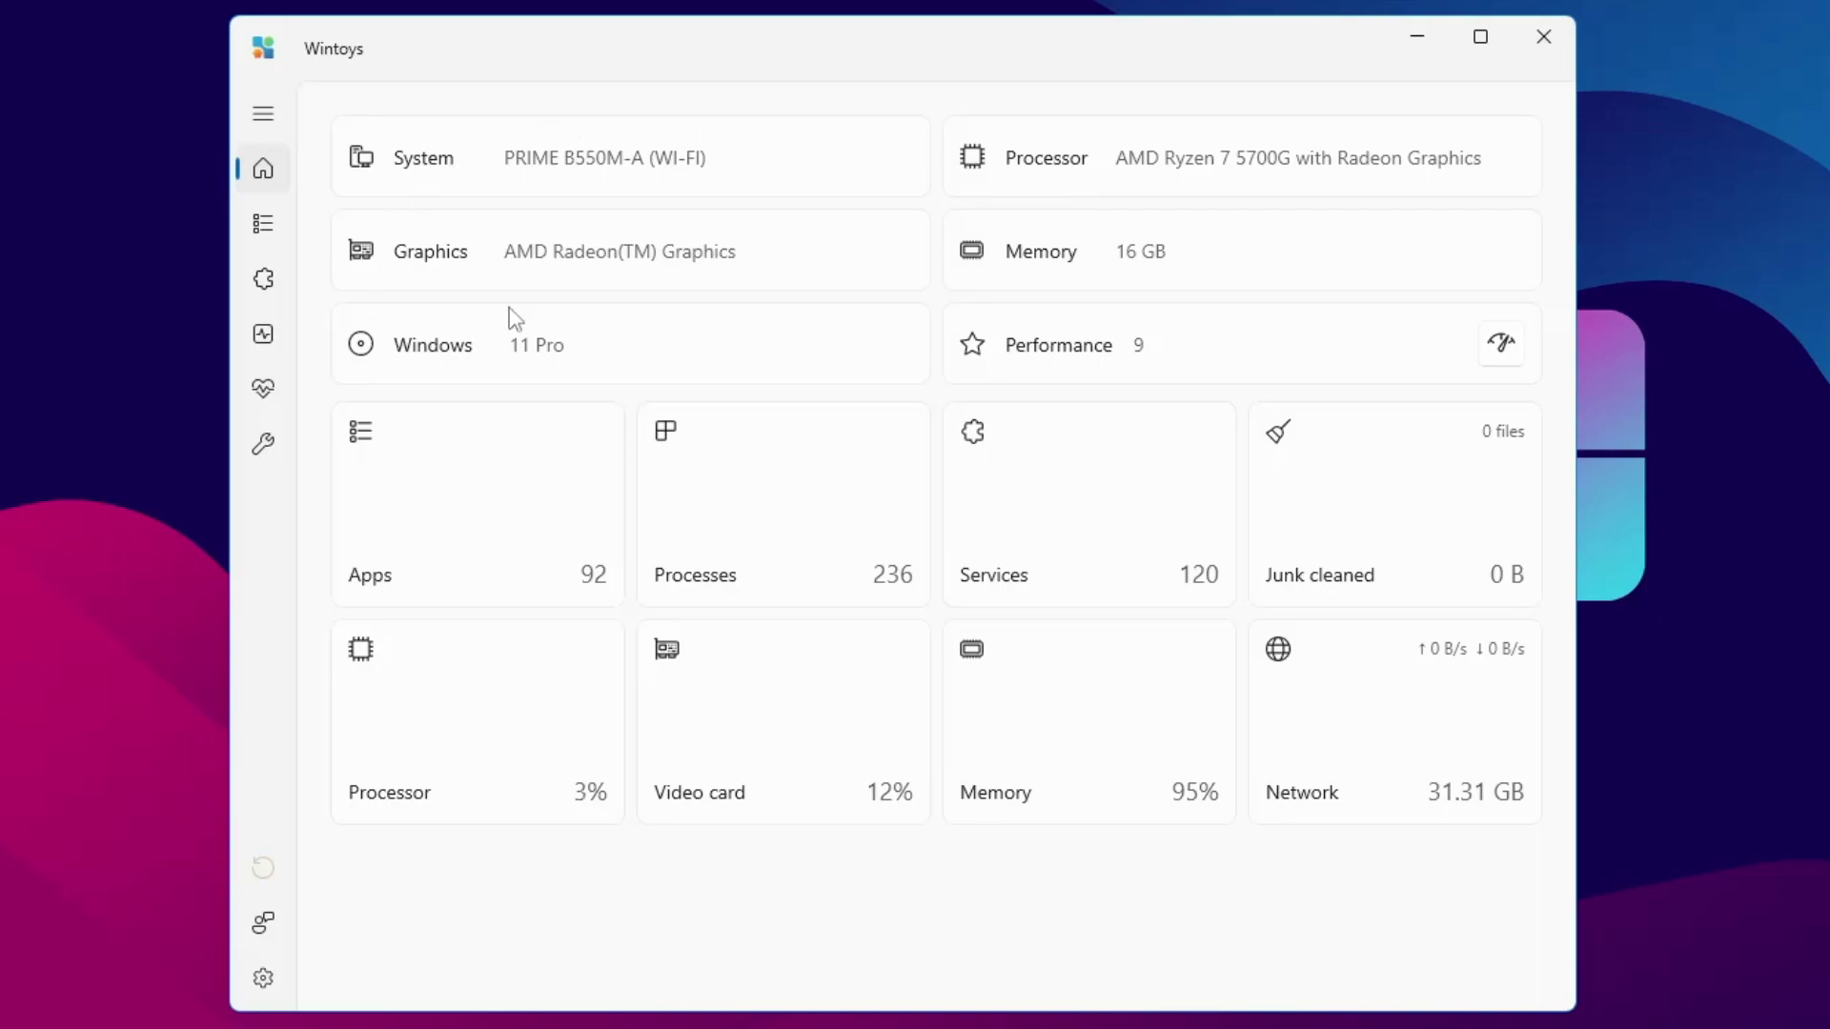
Step: Expand the Wintoys navigation labels and uninstall Cortana from the installed apps list
{"action": "left_click", "coordinate": [272, 121]}
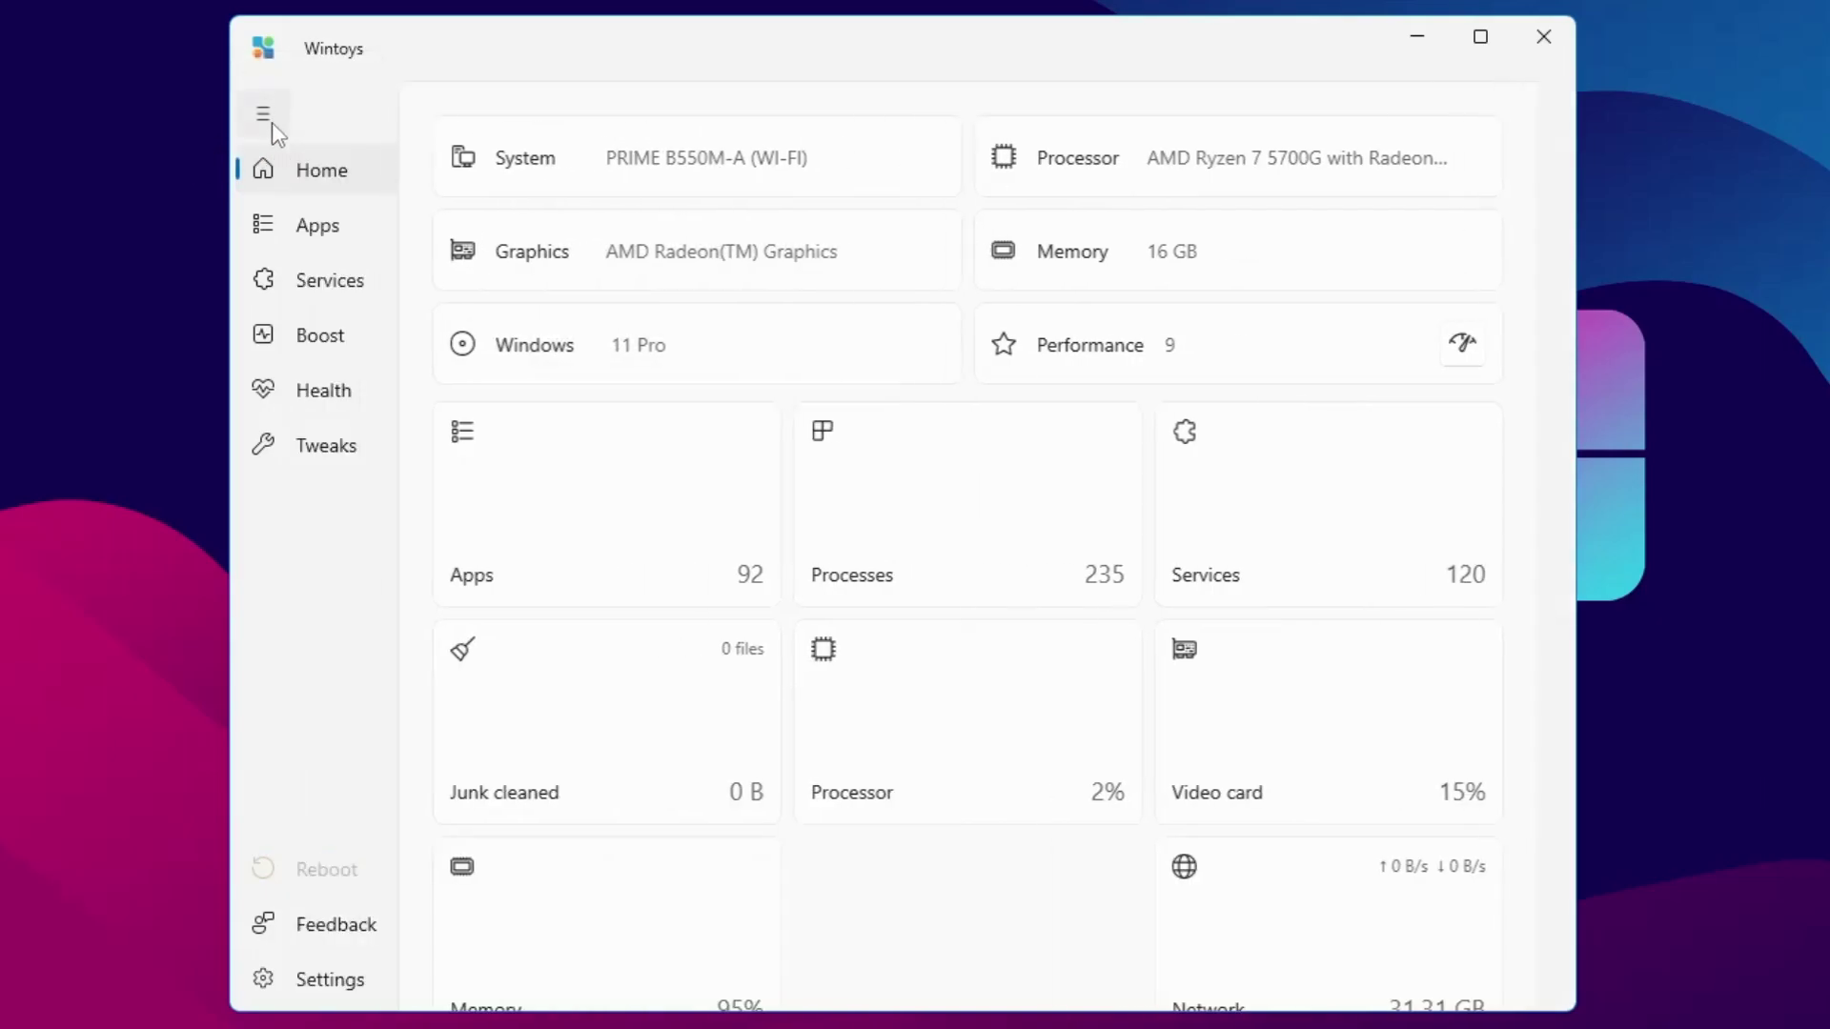
{"action": "left_click", "coordinate": [328, 227]}
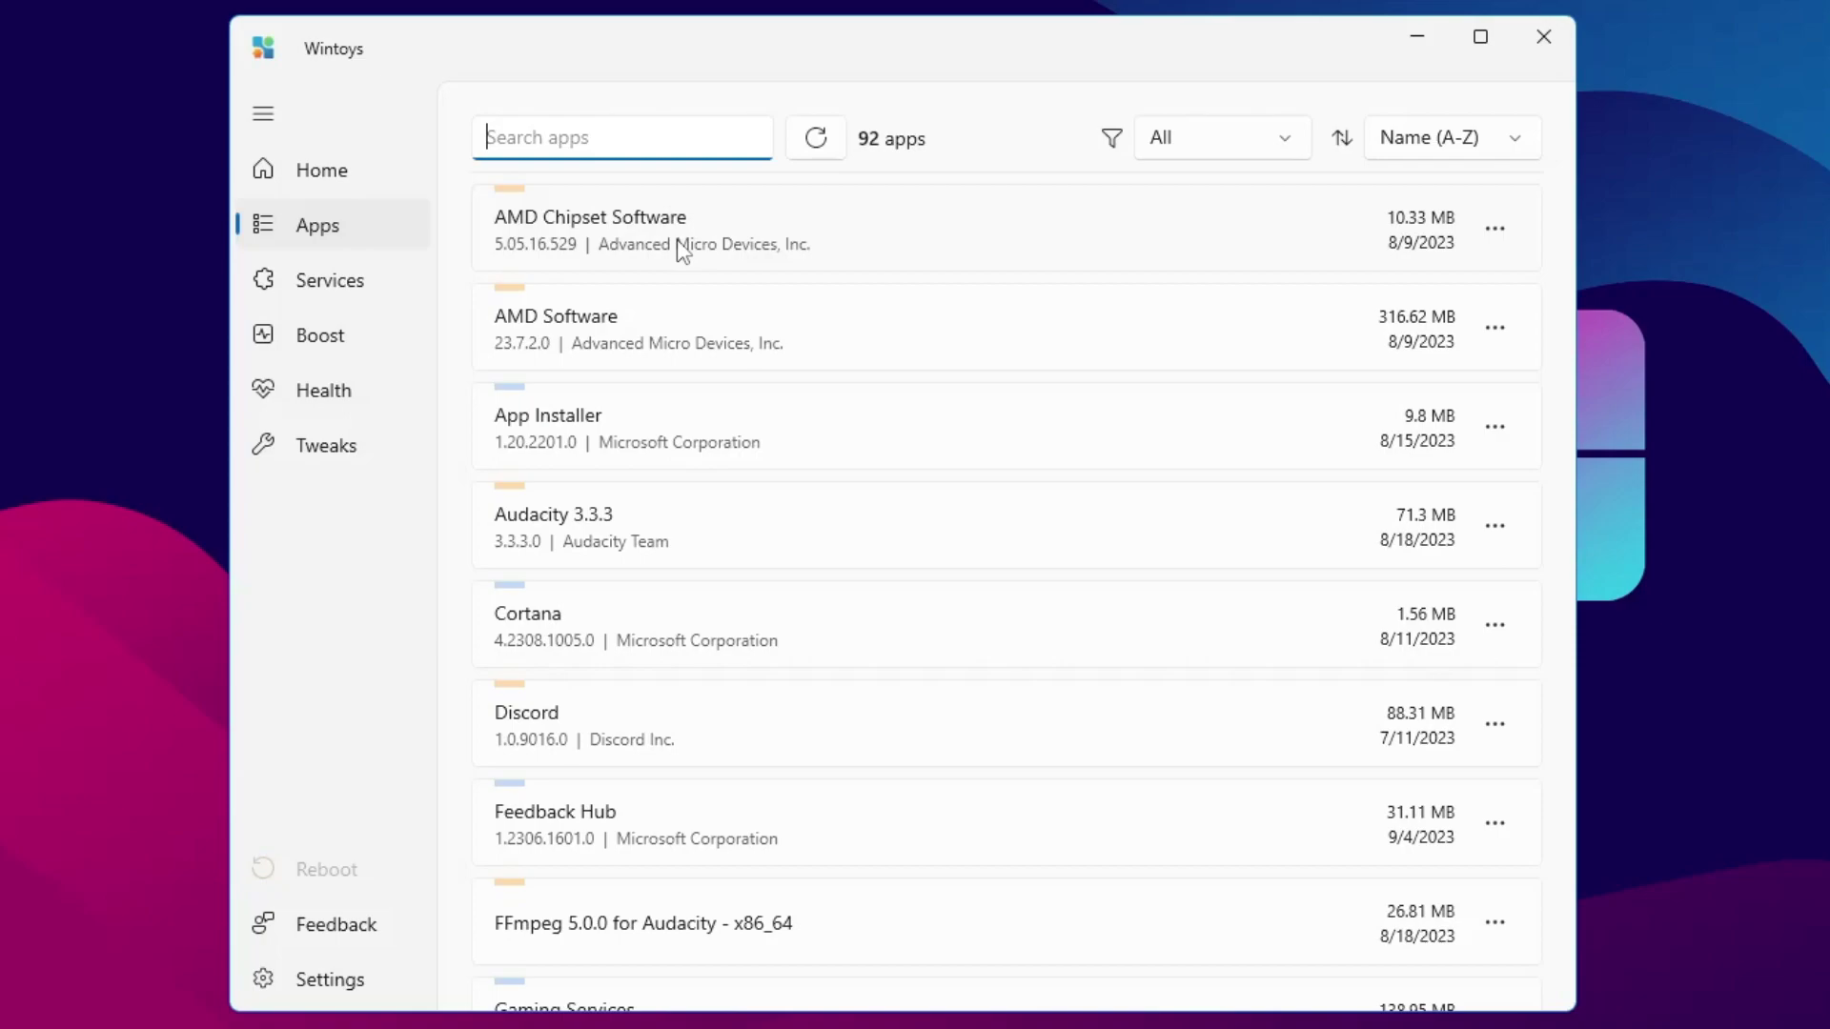
{"action": "scroll", "coordinate": [674, 638], "scroll_direction": "down", "scroll_amount": 2}
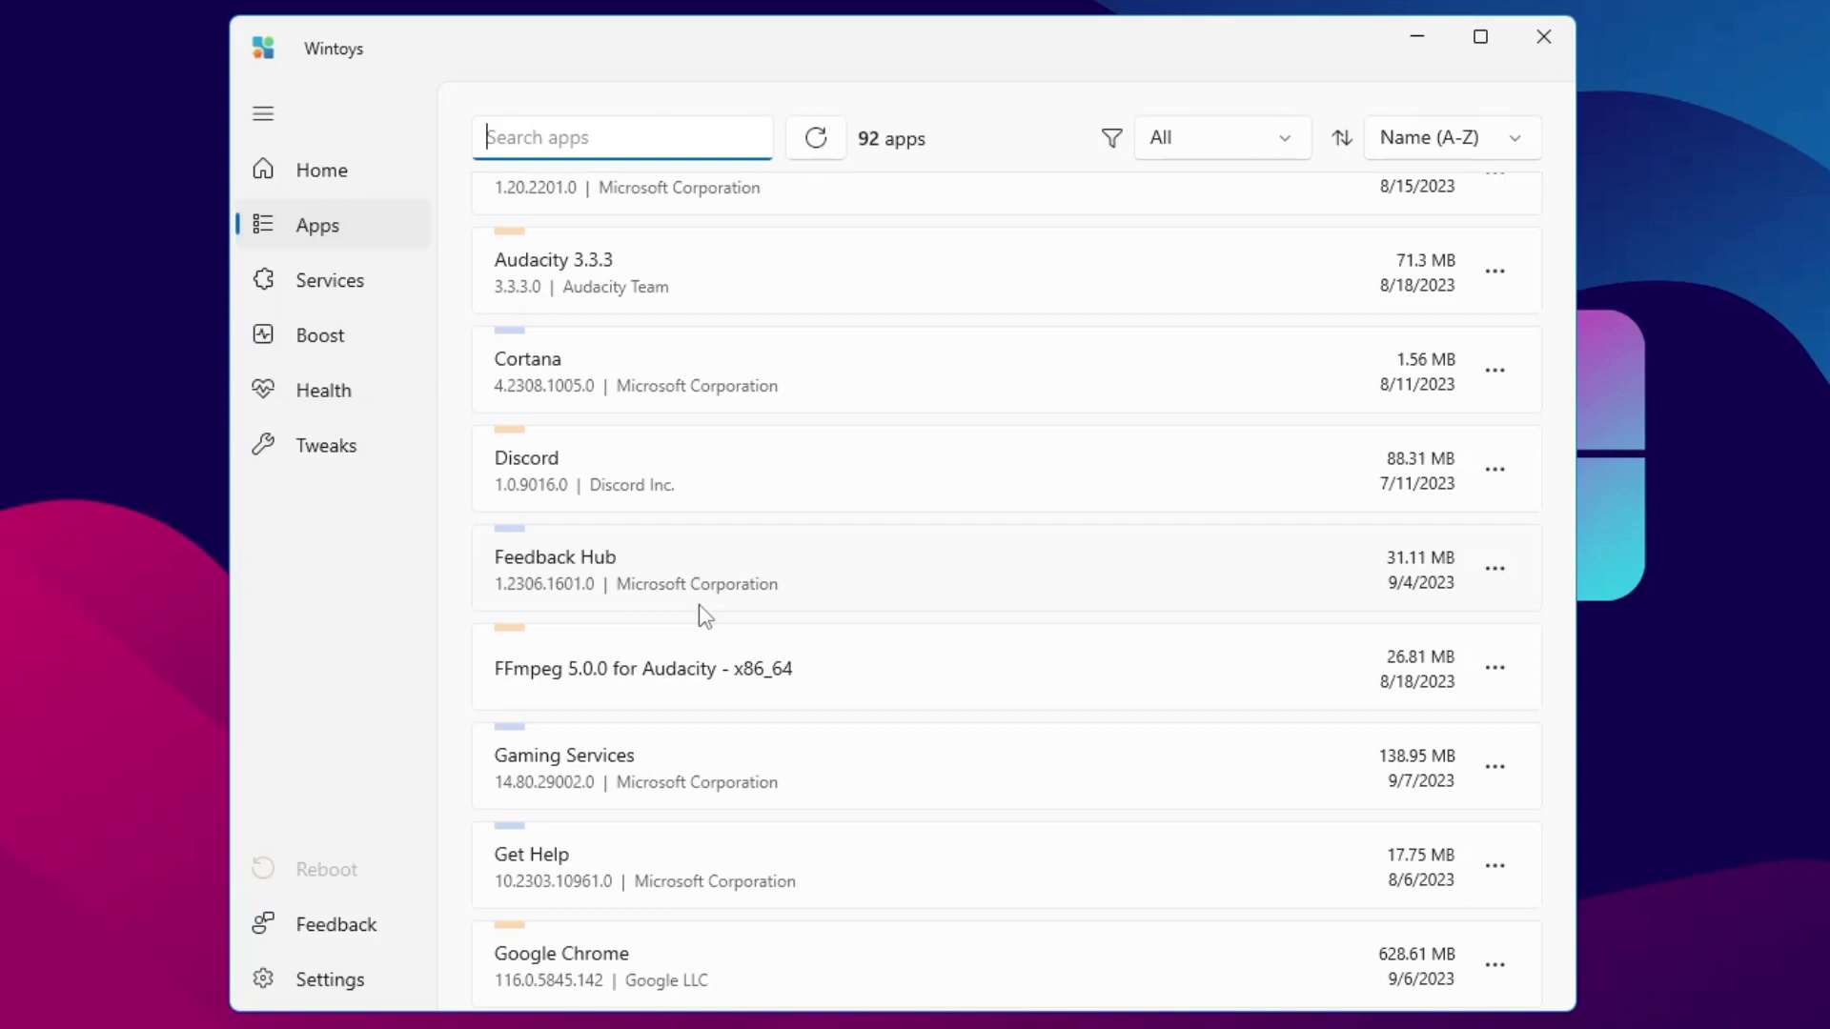
{"action": "left_click", "coordinate": [1214, 400]}
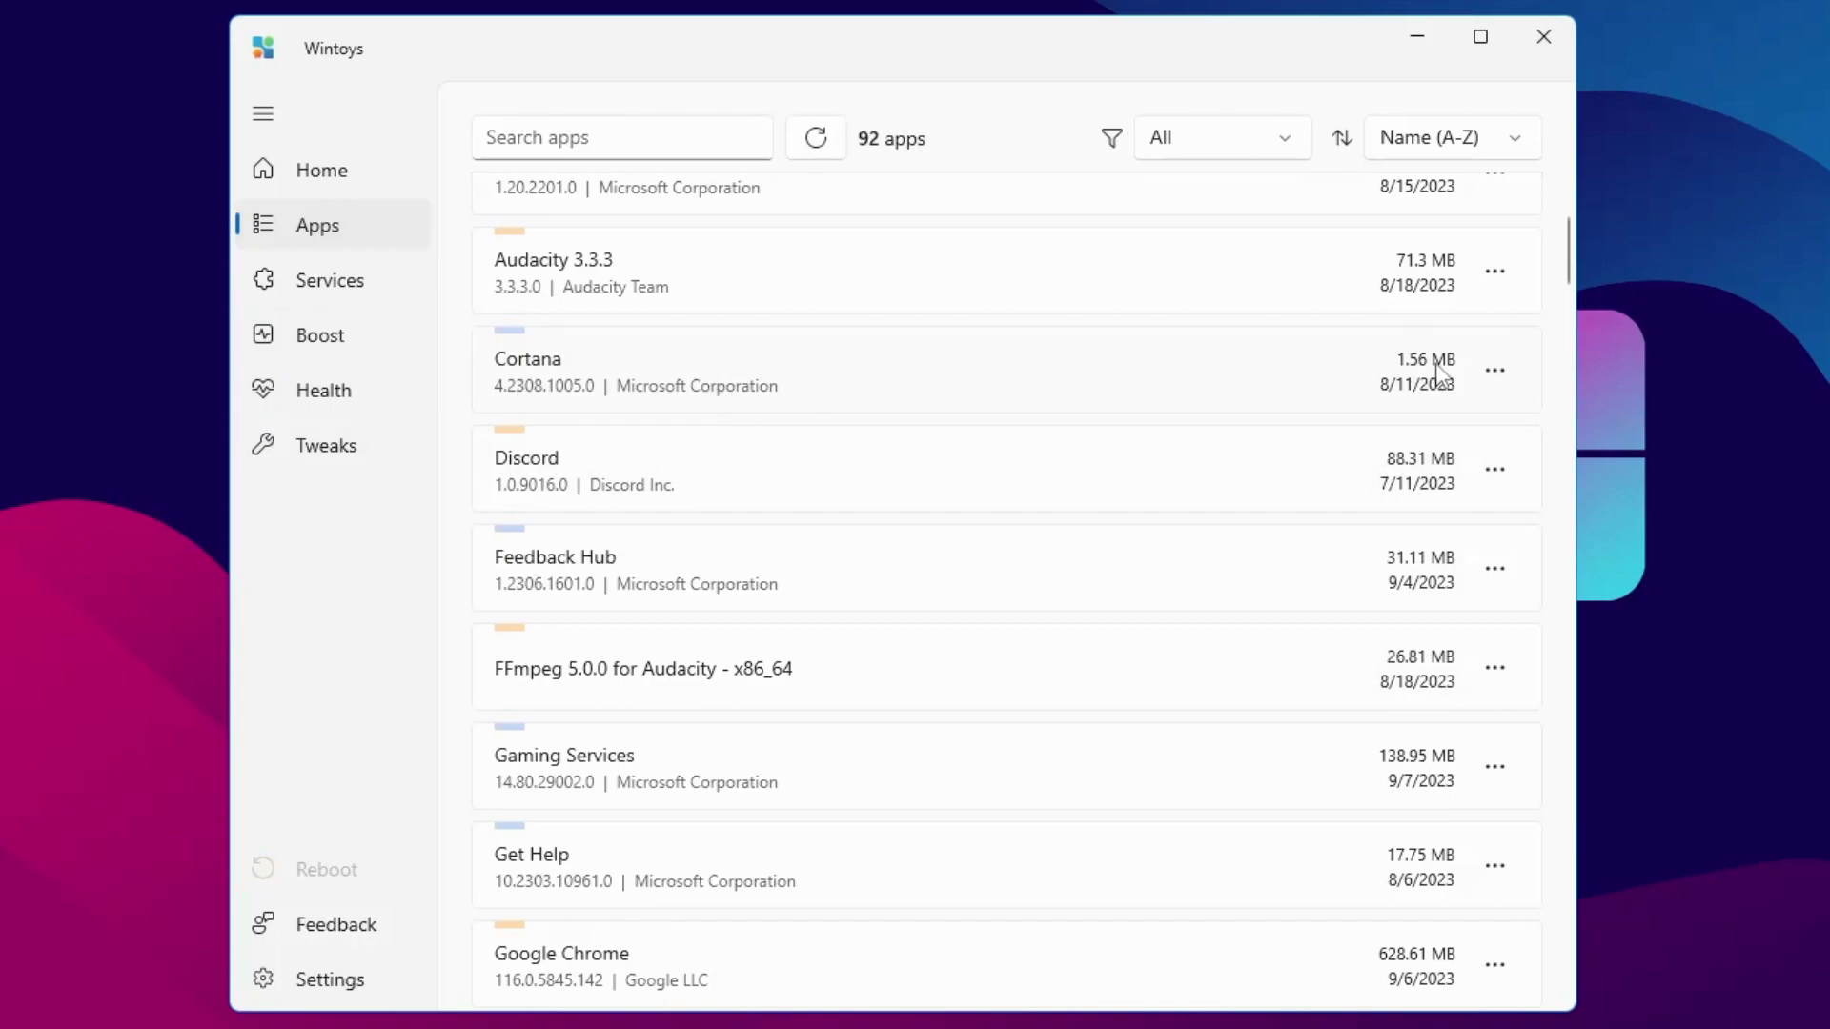
{"action": "left_click", "coordinate": [1495, 372]}
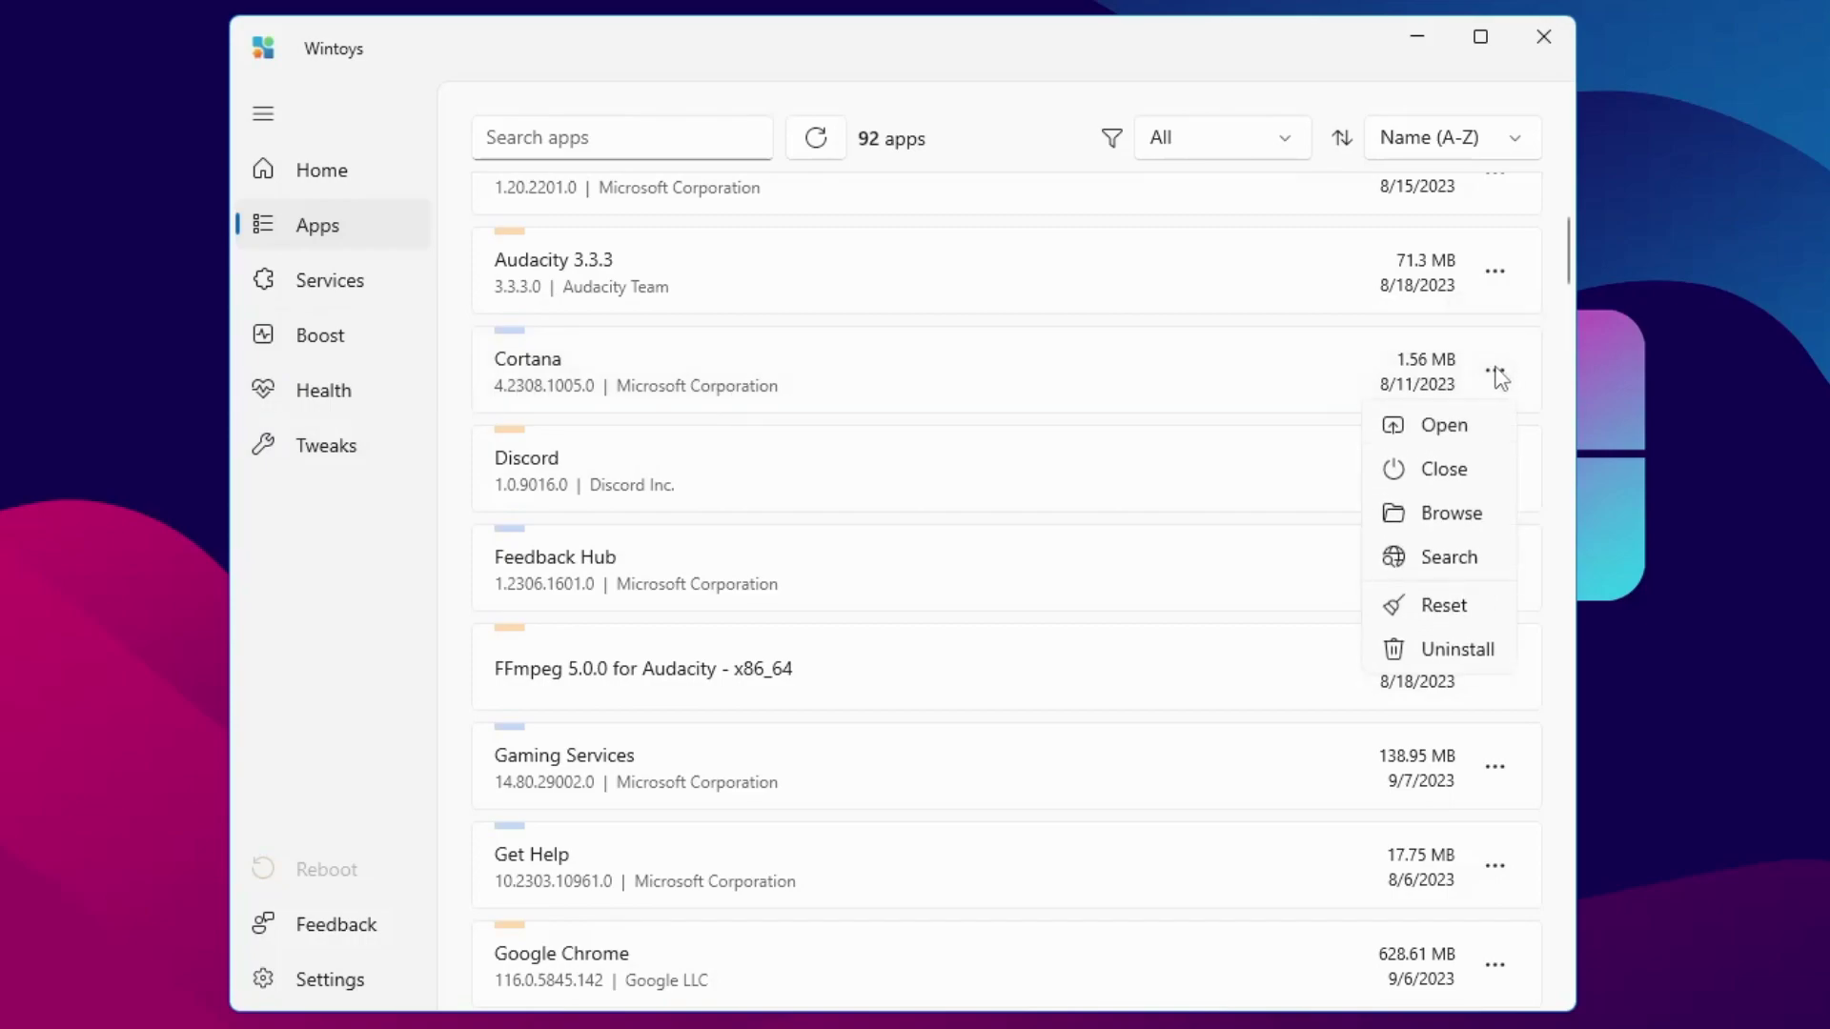
{"action": "left_click", "coordinate": [1438, 662]}
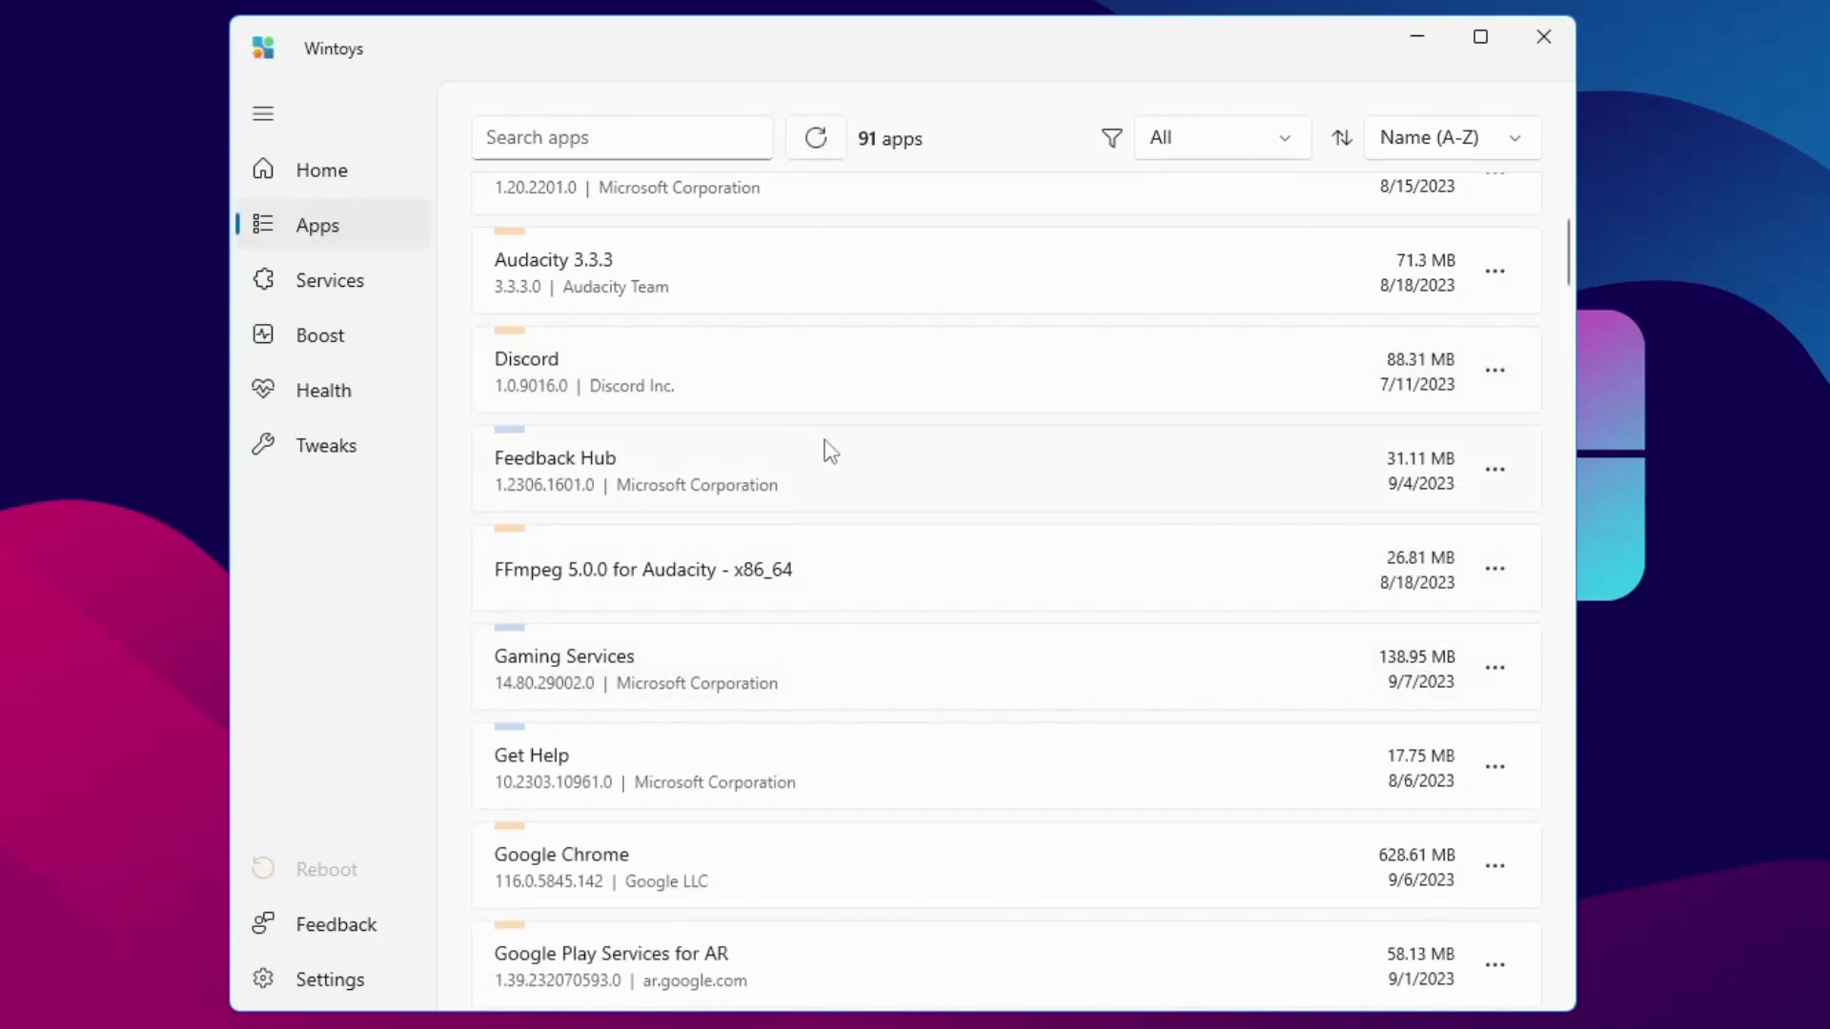
Step: Uninstall Microsoft Clipchamp from the installed apps list
{"action": "scroll", "coordinate": [822, 450], "scroll_direction": "down", "scroll_amount": 3}
{"action": "scroll", "coordinate": [639, 591], "scroll_direction": "down", "scroll_amount": 1}
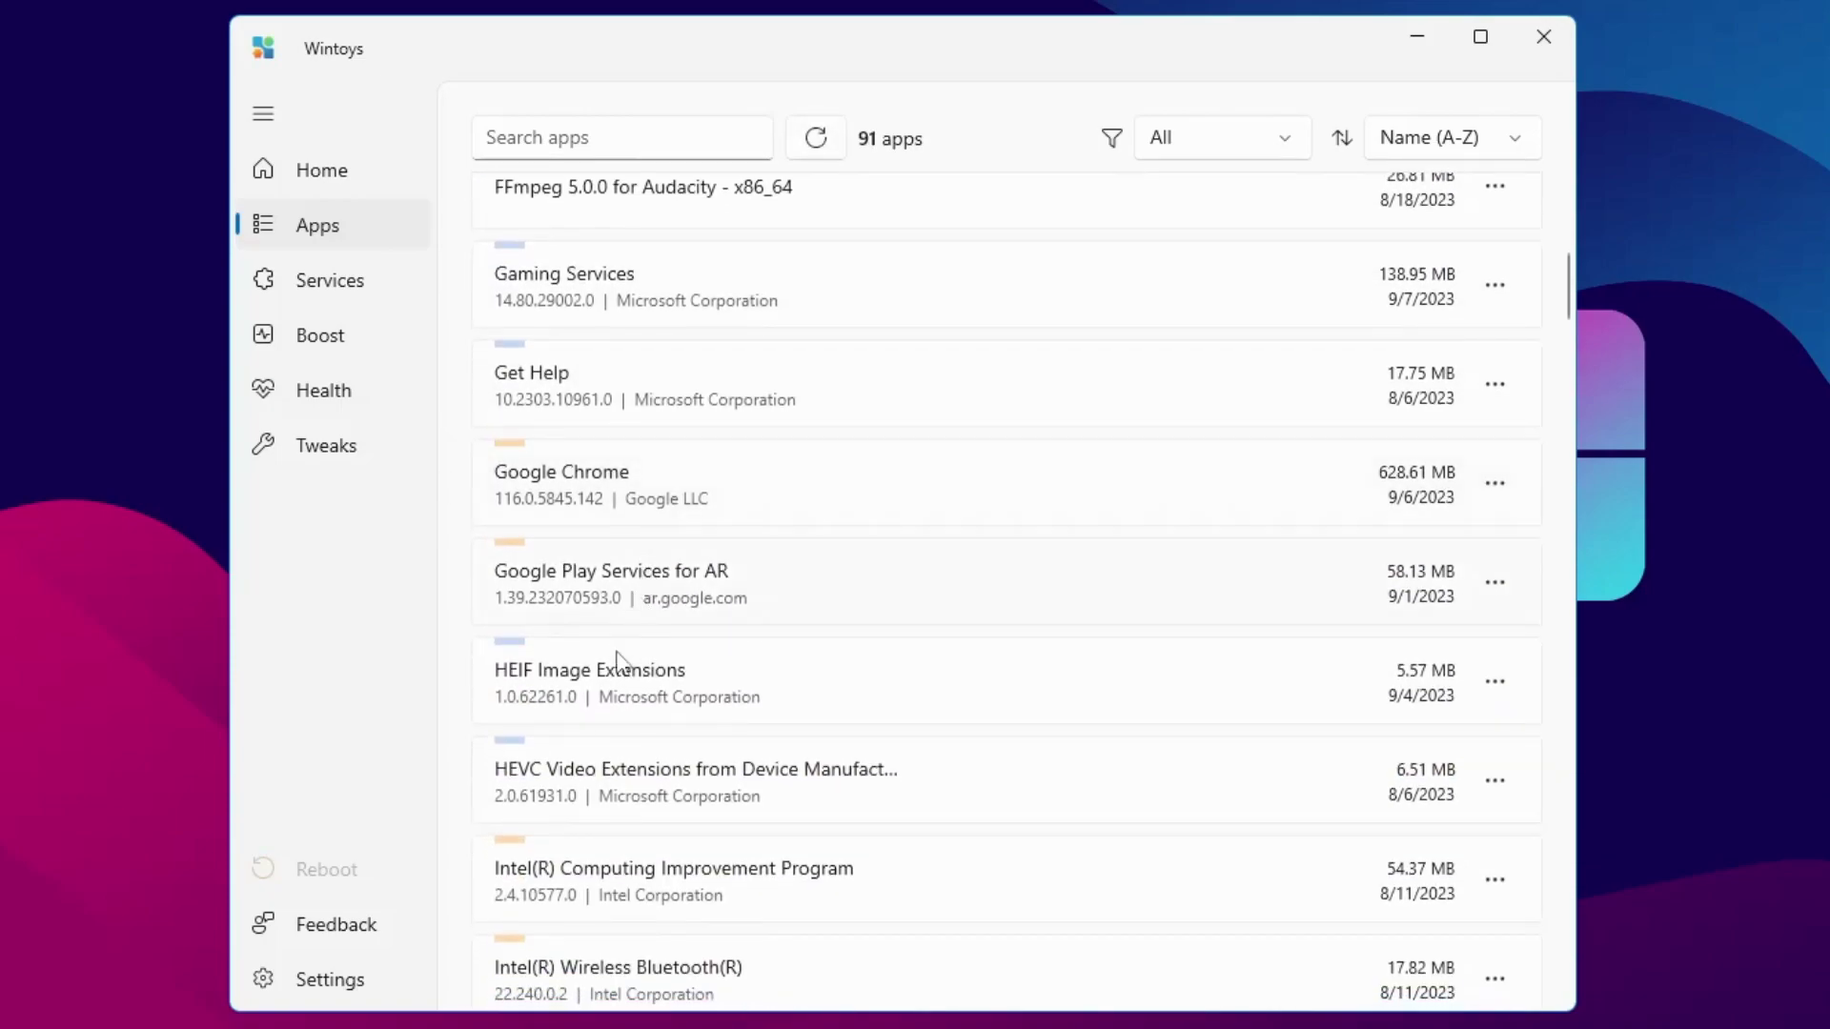
{"action": "scroll", "coordinate": [724, 742], "scroll_direction": "down", "scroll_amount": 2}
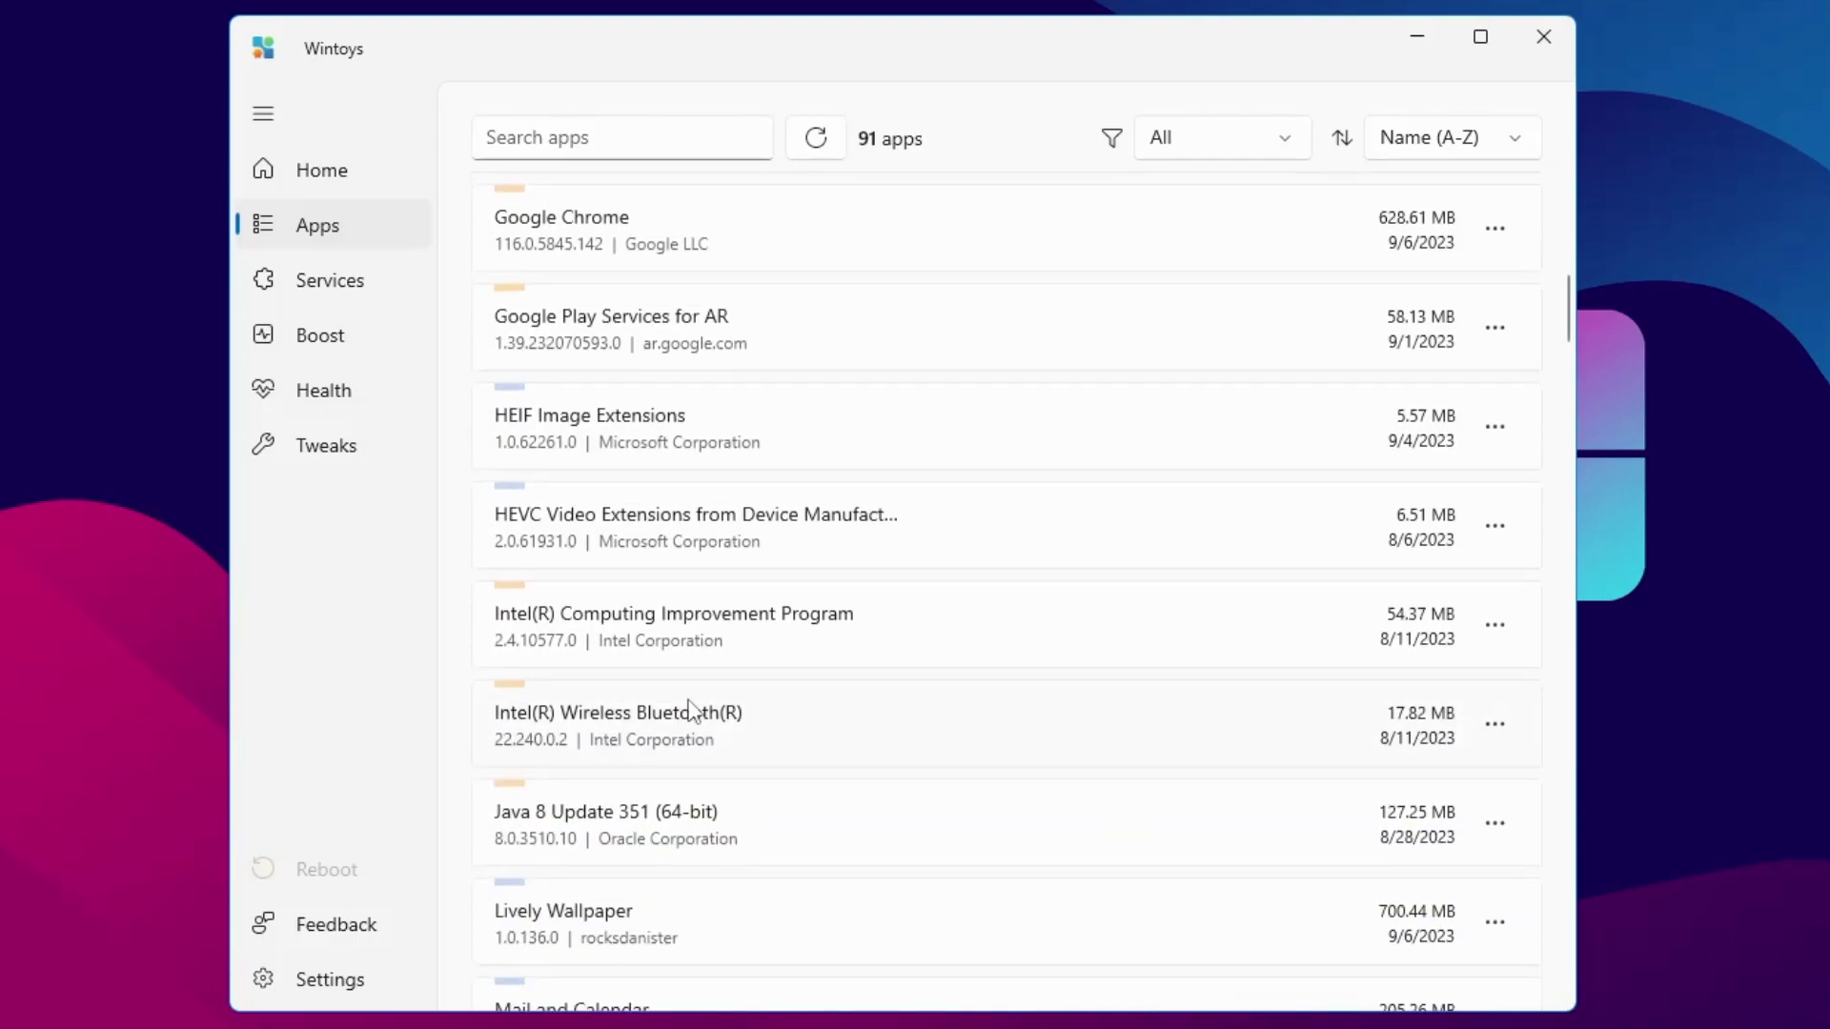
{"action": "scroll", "coordinate": [692, 712], "scroll_direction": "down", "scroll_amount": 3}
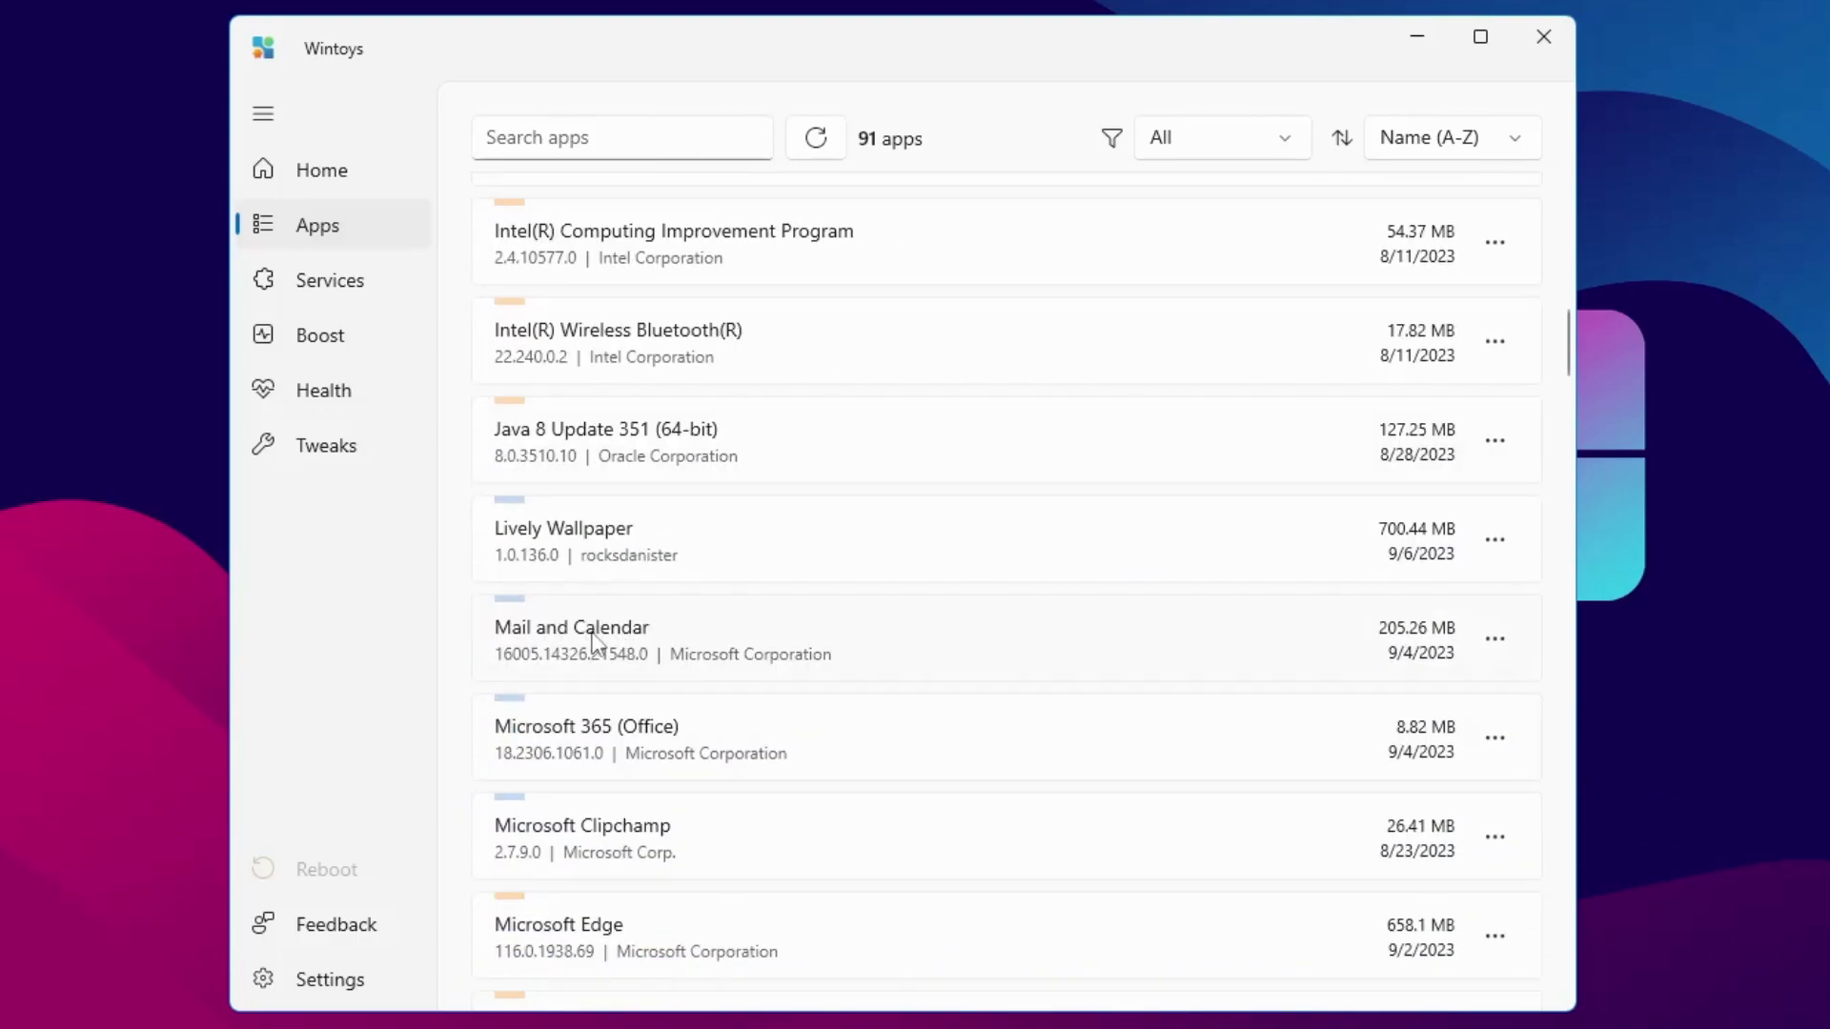
{"action": "scroll", "coordinate": [593, 640], "scroll_direction": "down", "scroll_amount": 2}
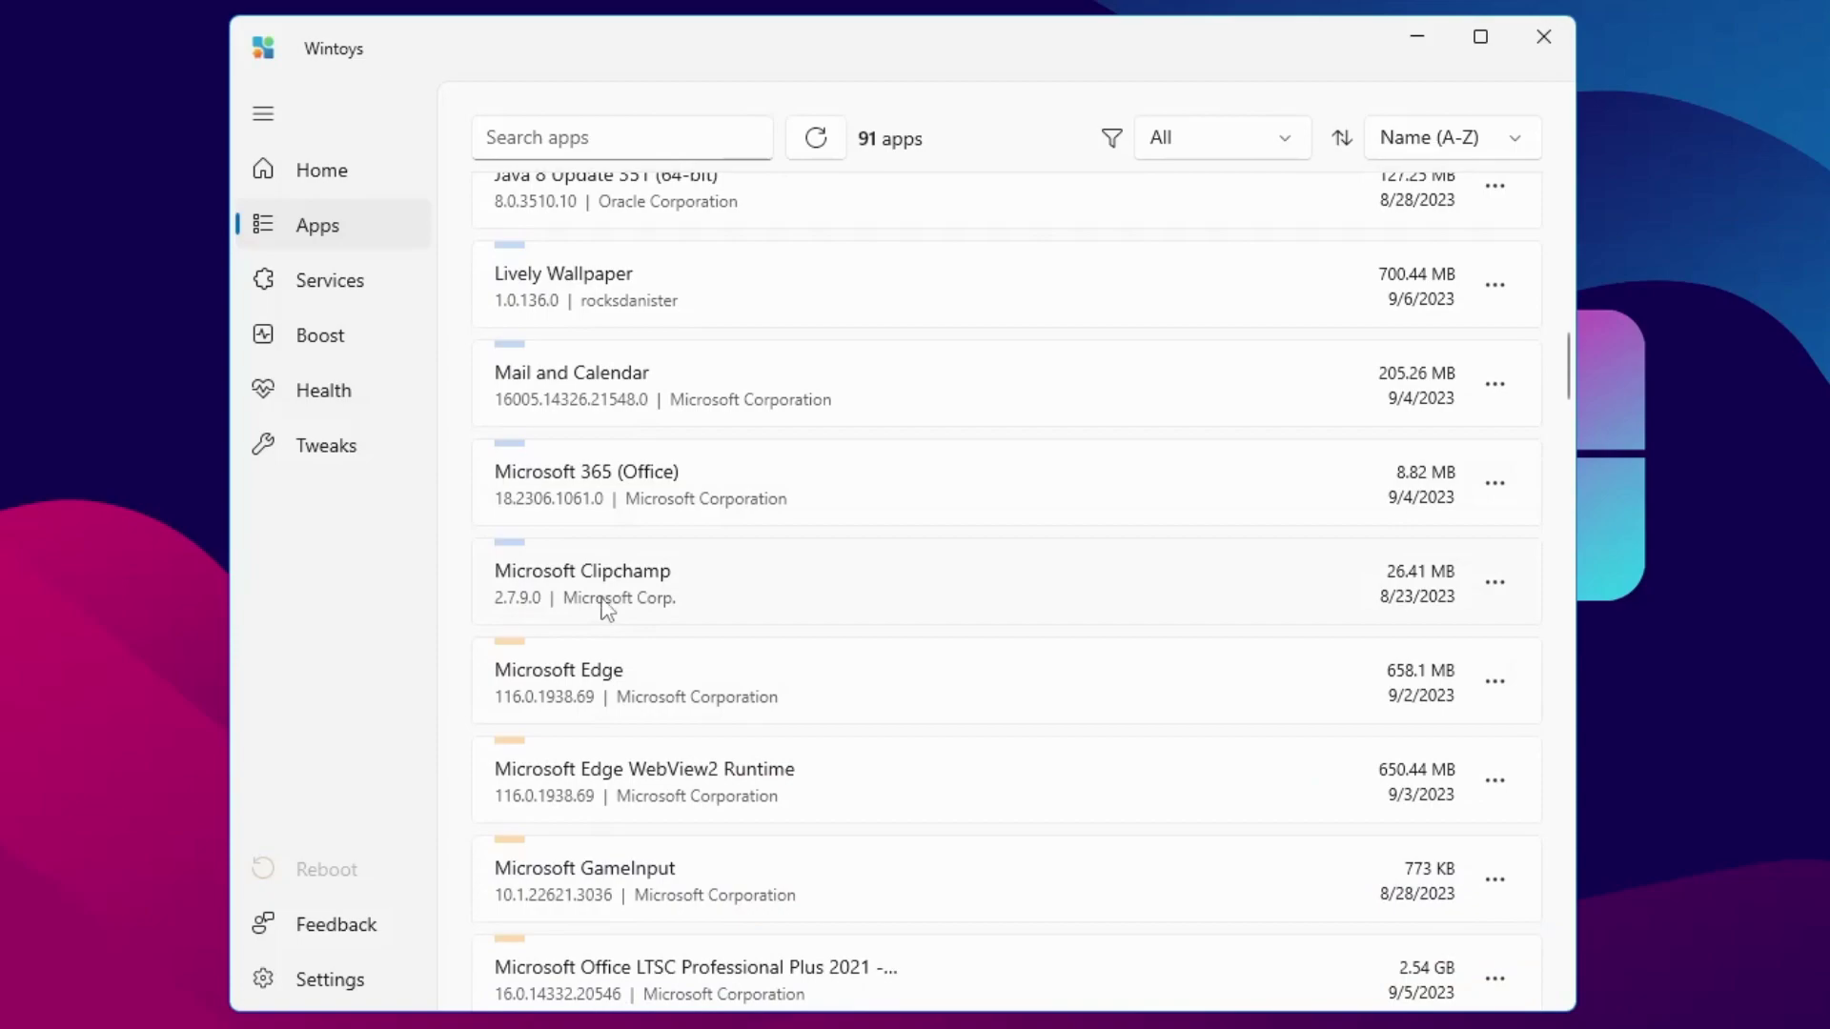
{"action": "left_click", "coordinate": [1495, 585]}
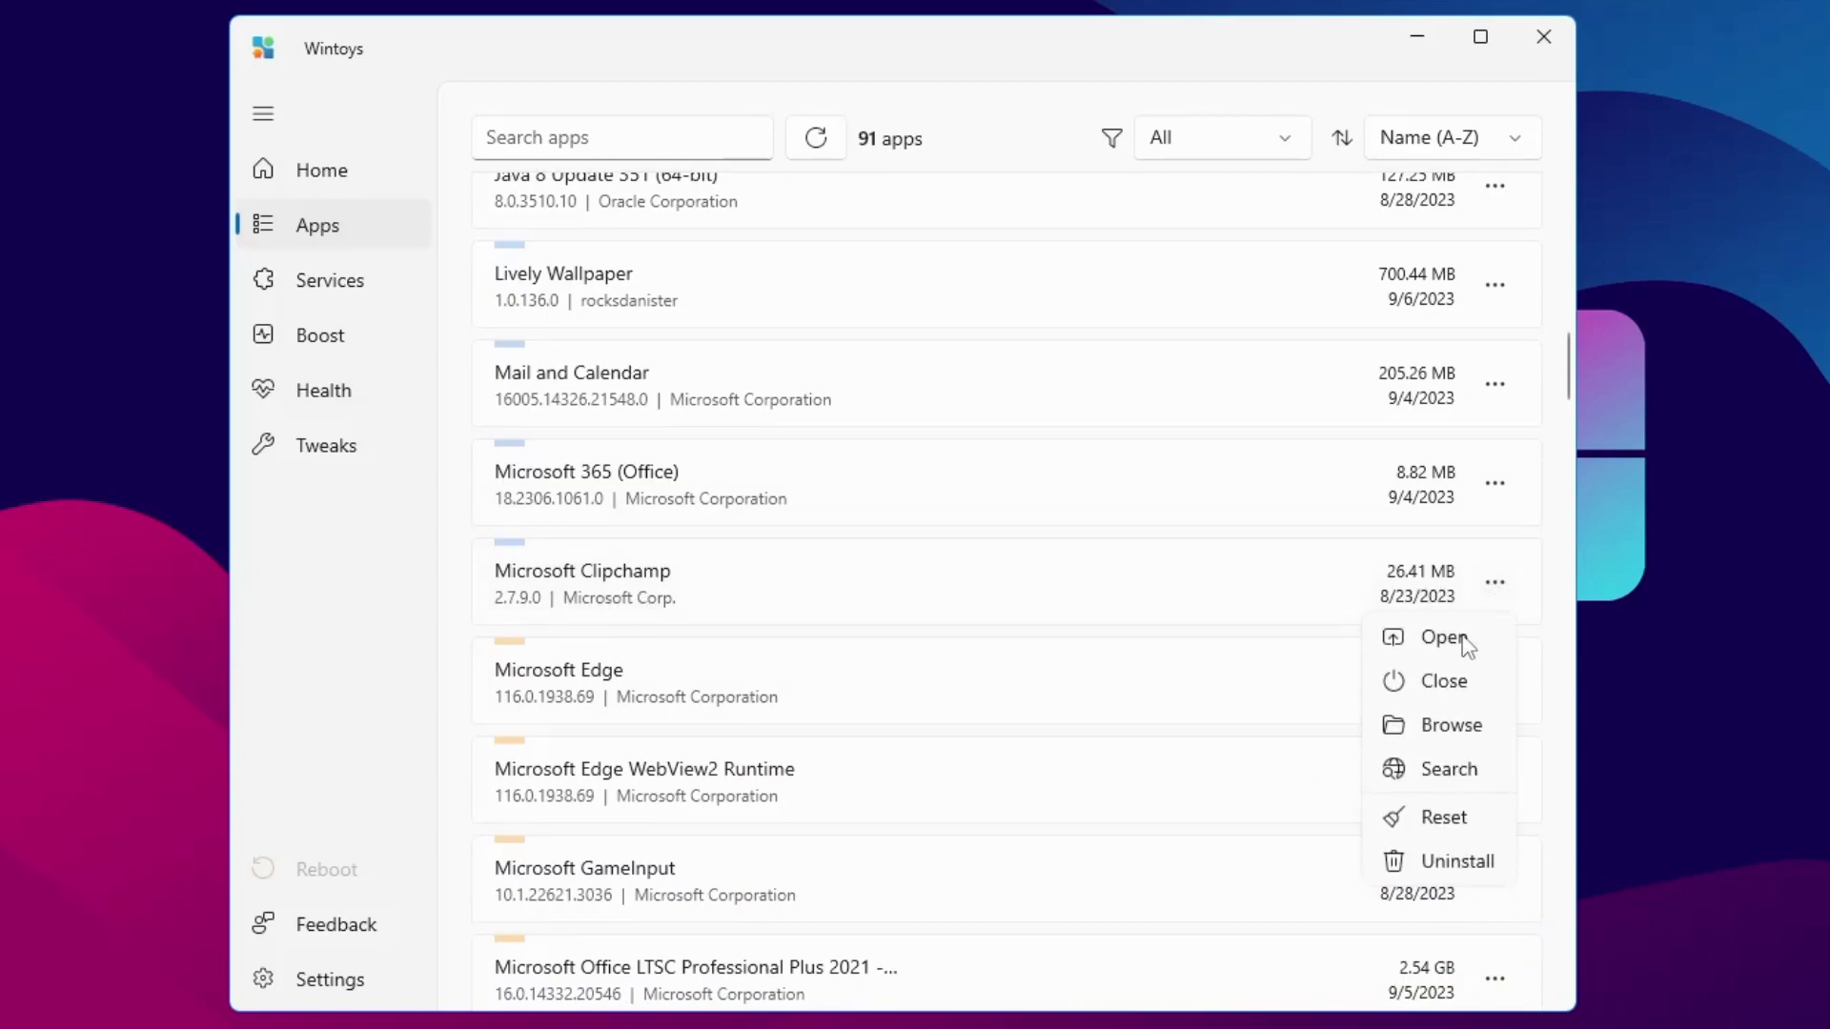
{"action": "left_click", "coordinate": [1435, 864]}
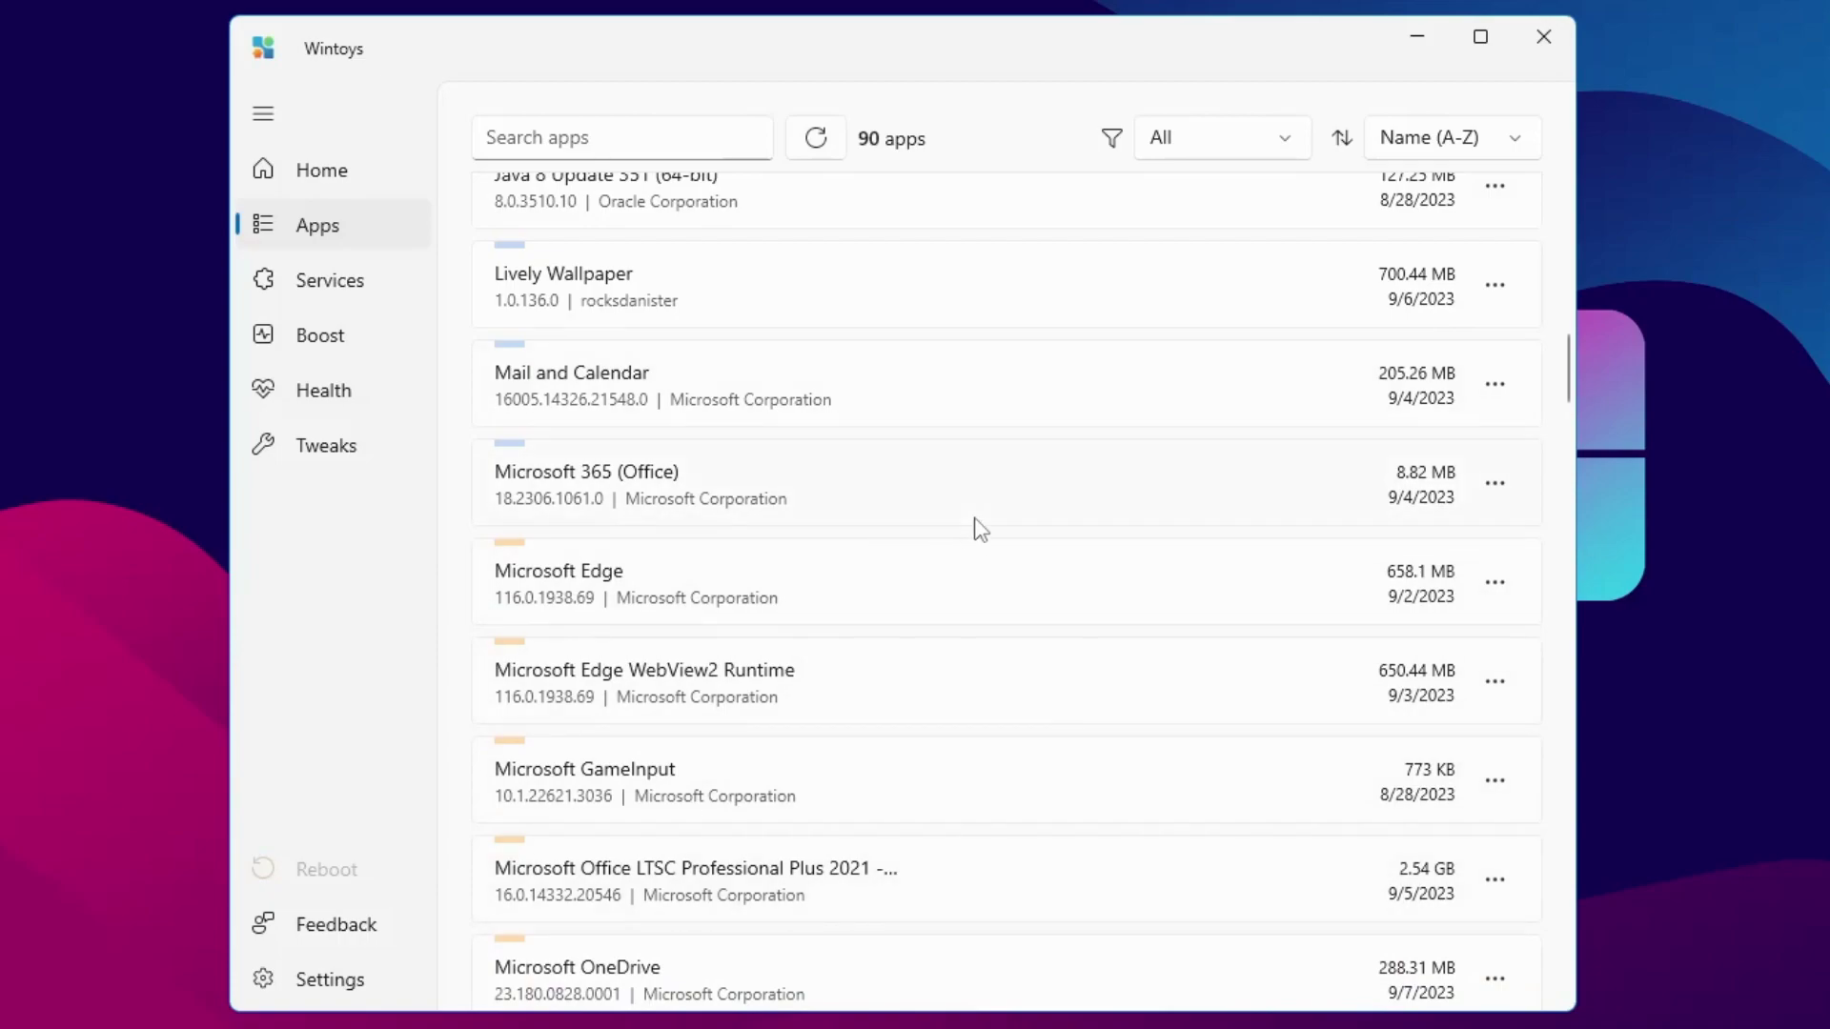
Step: Examine the actions available for the Application Information service in the running services list
{"action": "left_click", "coordinate": [341, 286]}
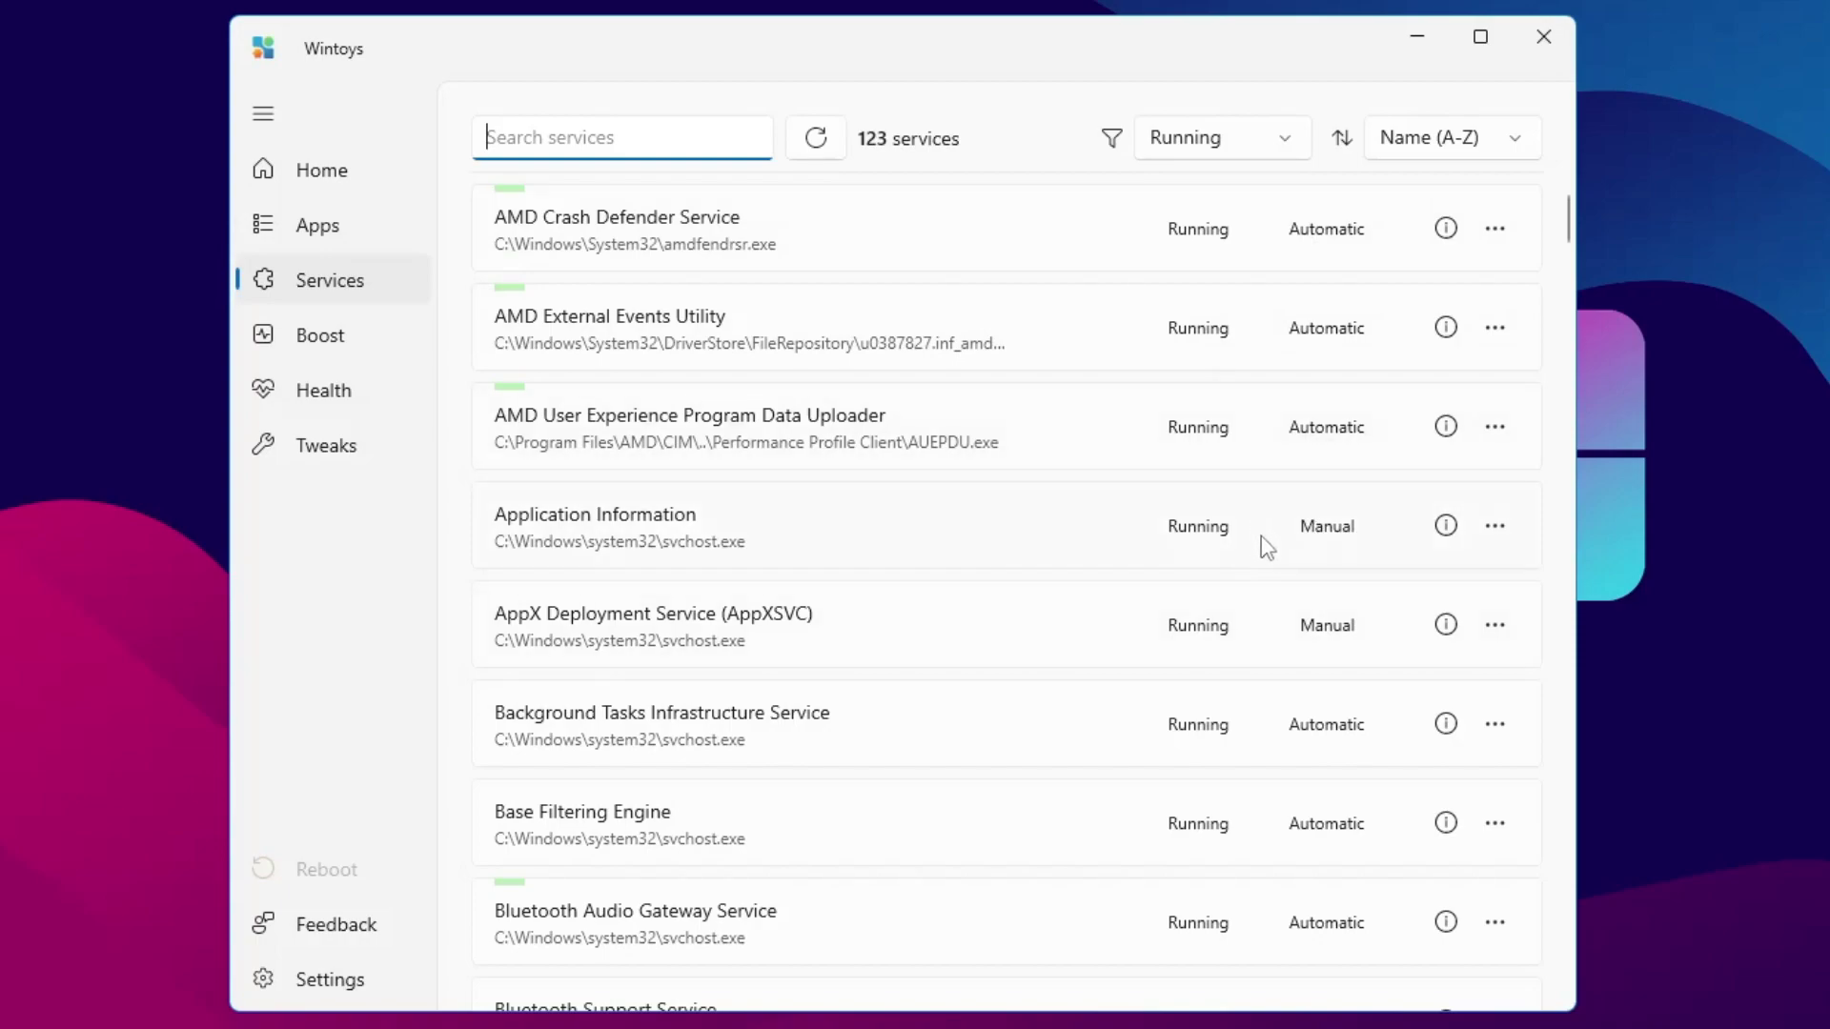
{"action": "left_click", "coordinate": [1494, 527]}
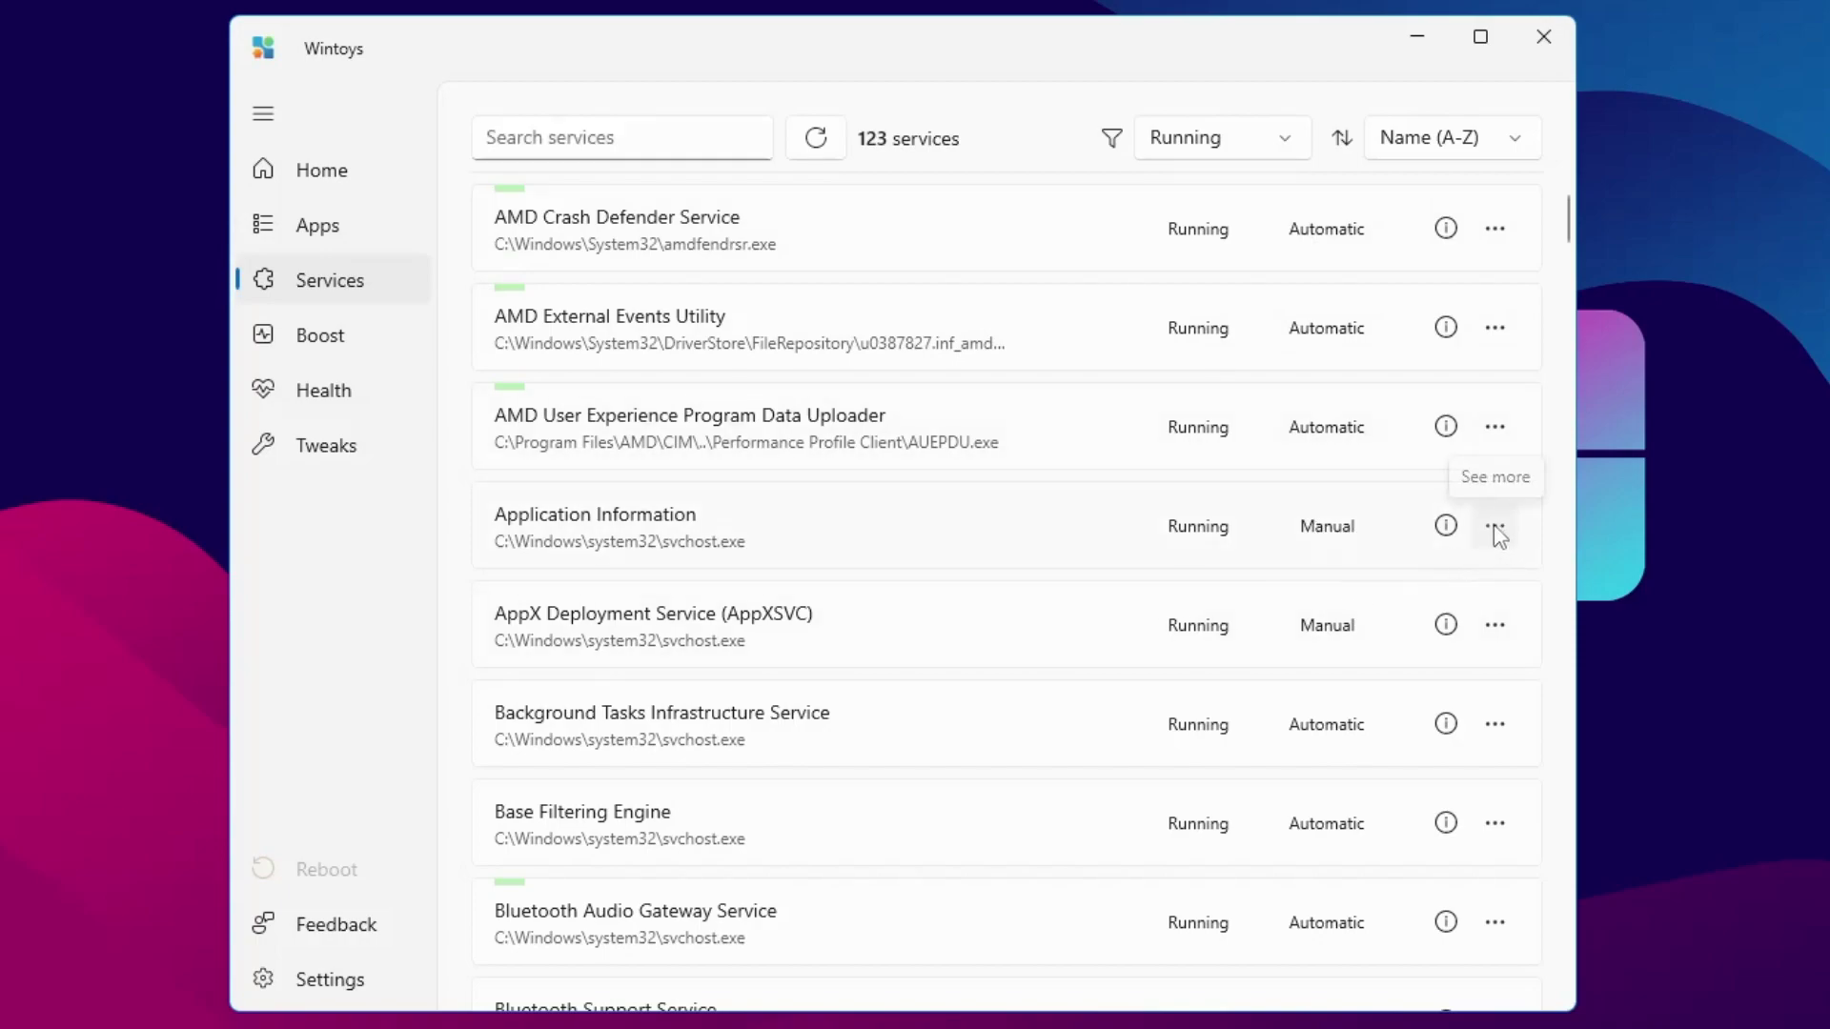
{"action": "left_click", "coordinate": [1495, 524]}
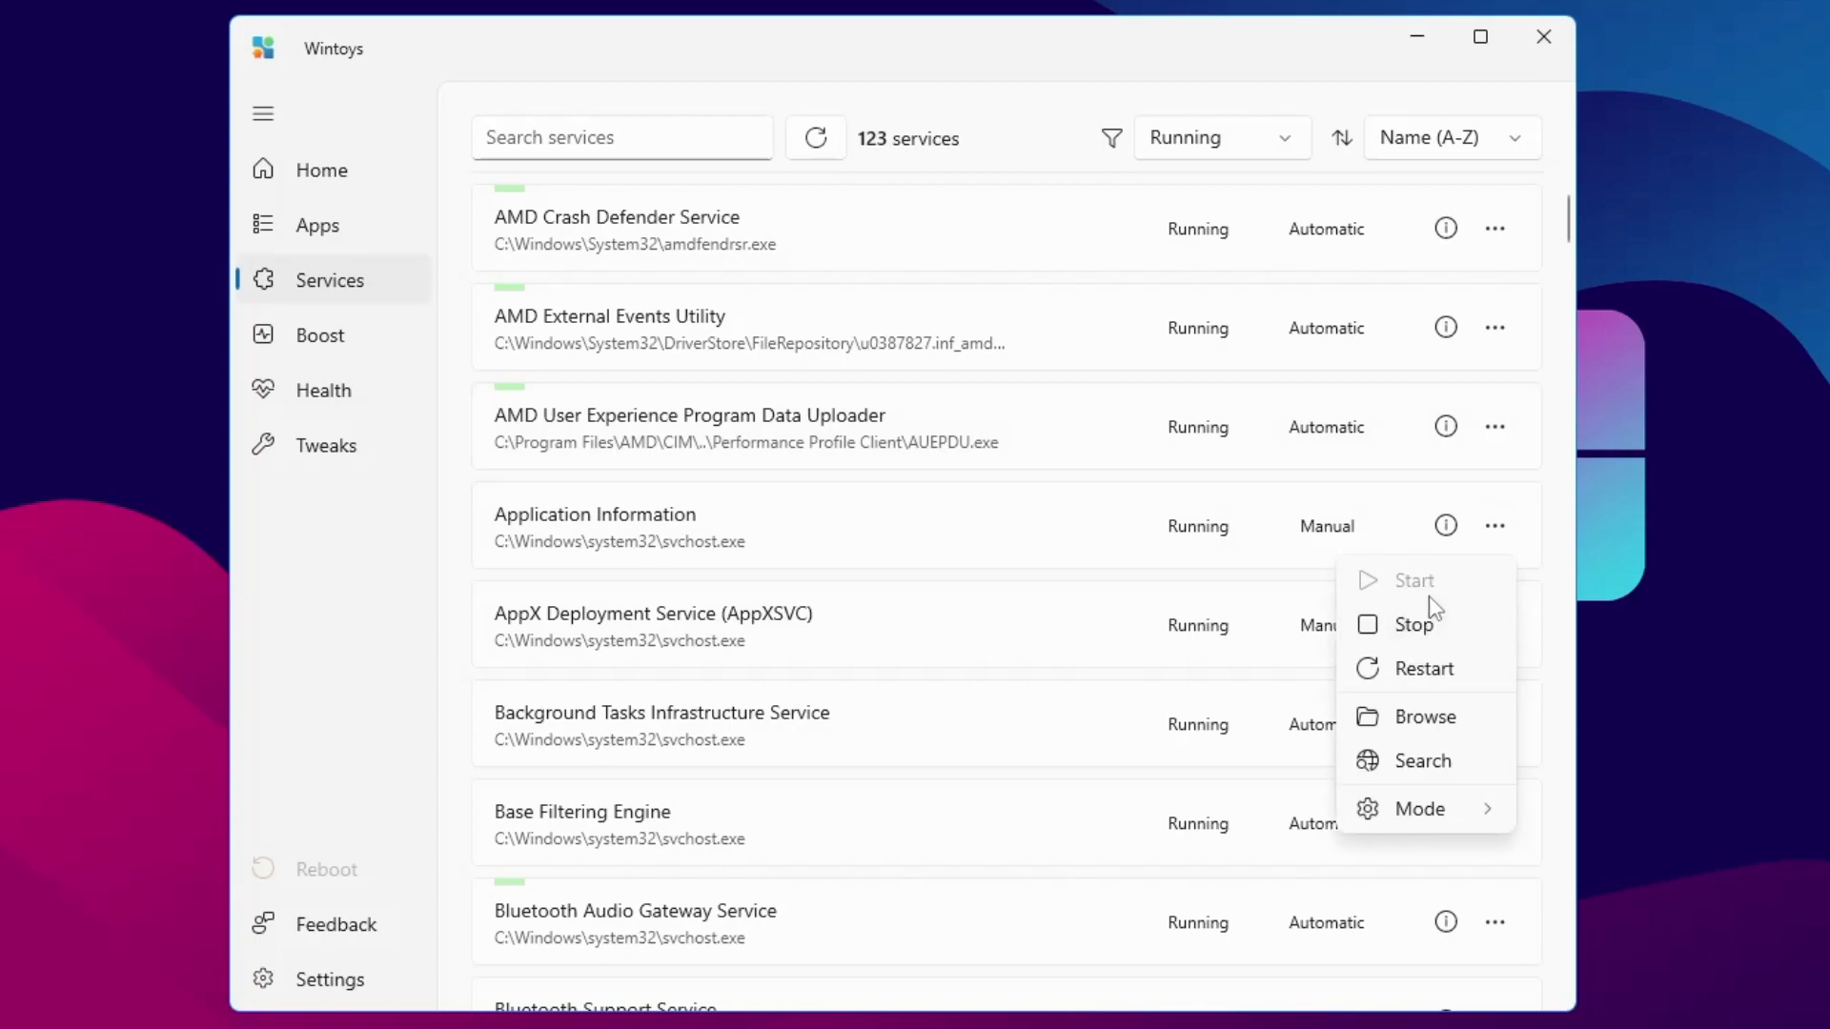
{"action": "mouse_move", "coordinate": [1429, 810]}
{"action": "left_click", "coordinate": [999, 595]}
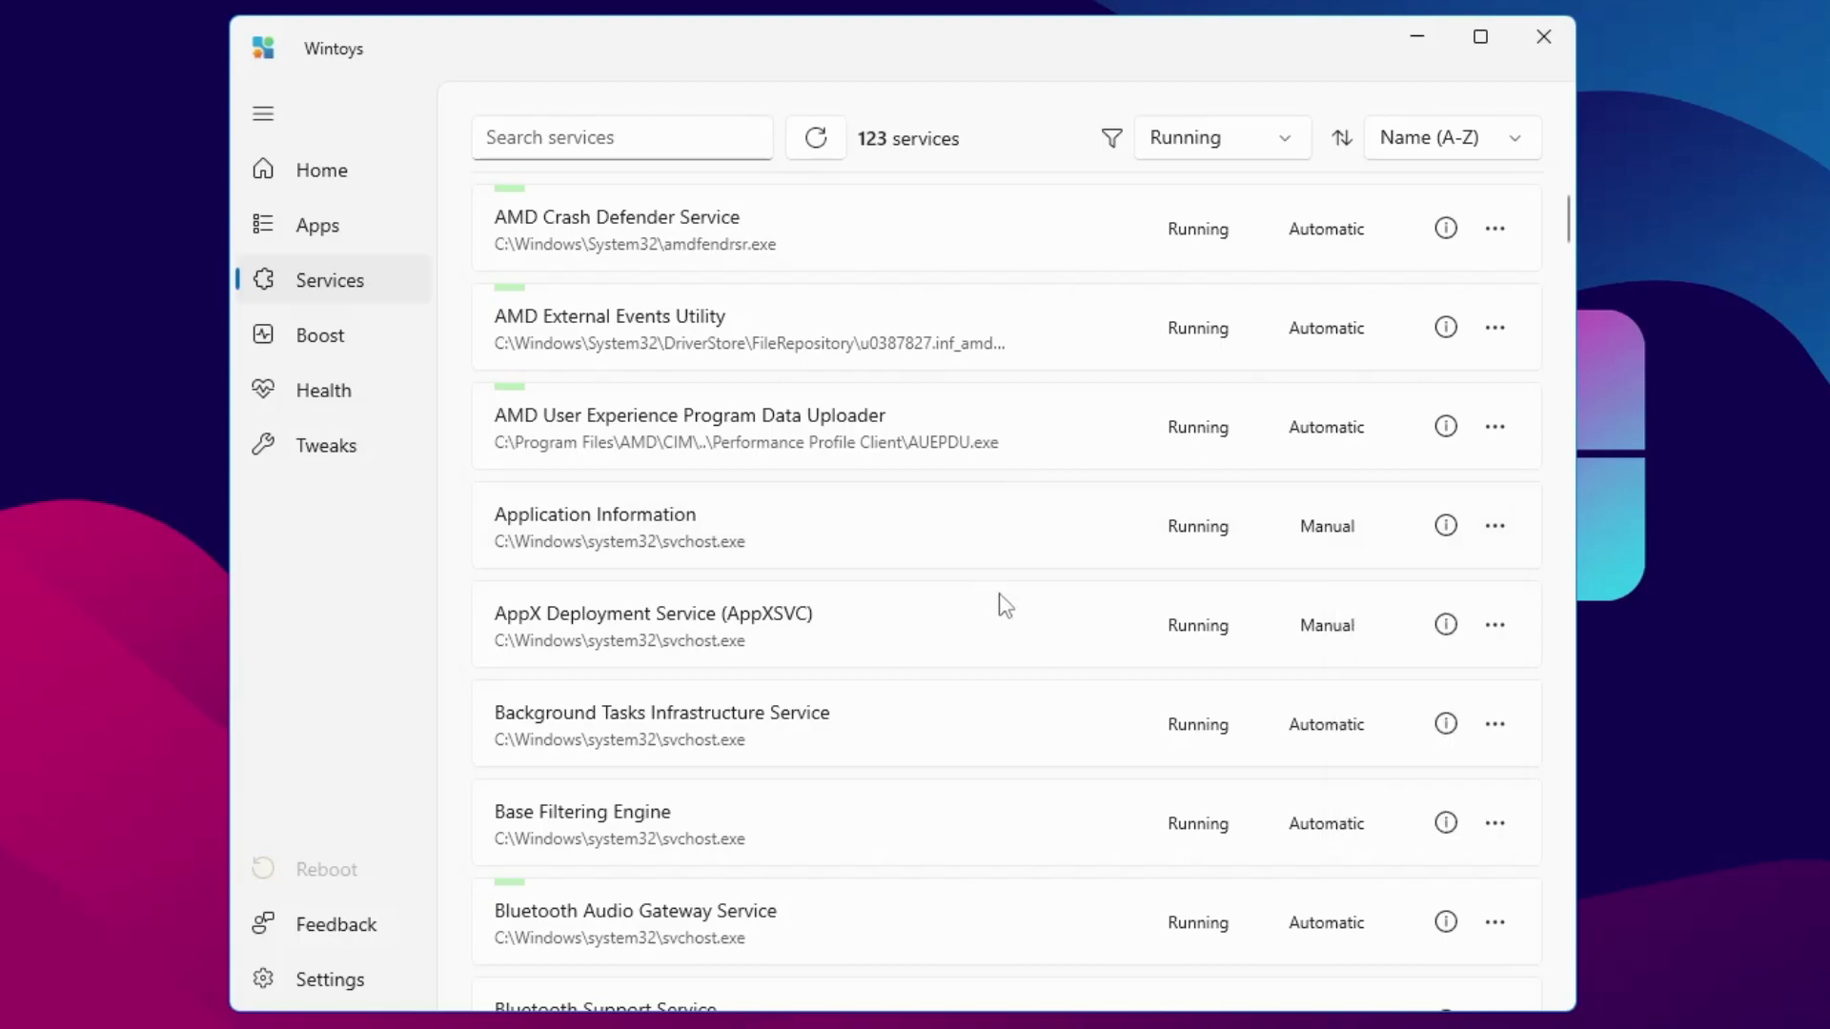
Step: Enable the Ultimate Performance Power Plan and disable VBS (Virtualization-based security) in the Boost settings
{"action": "left_click", "coordinate": [324, 349]}
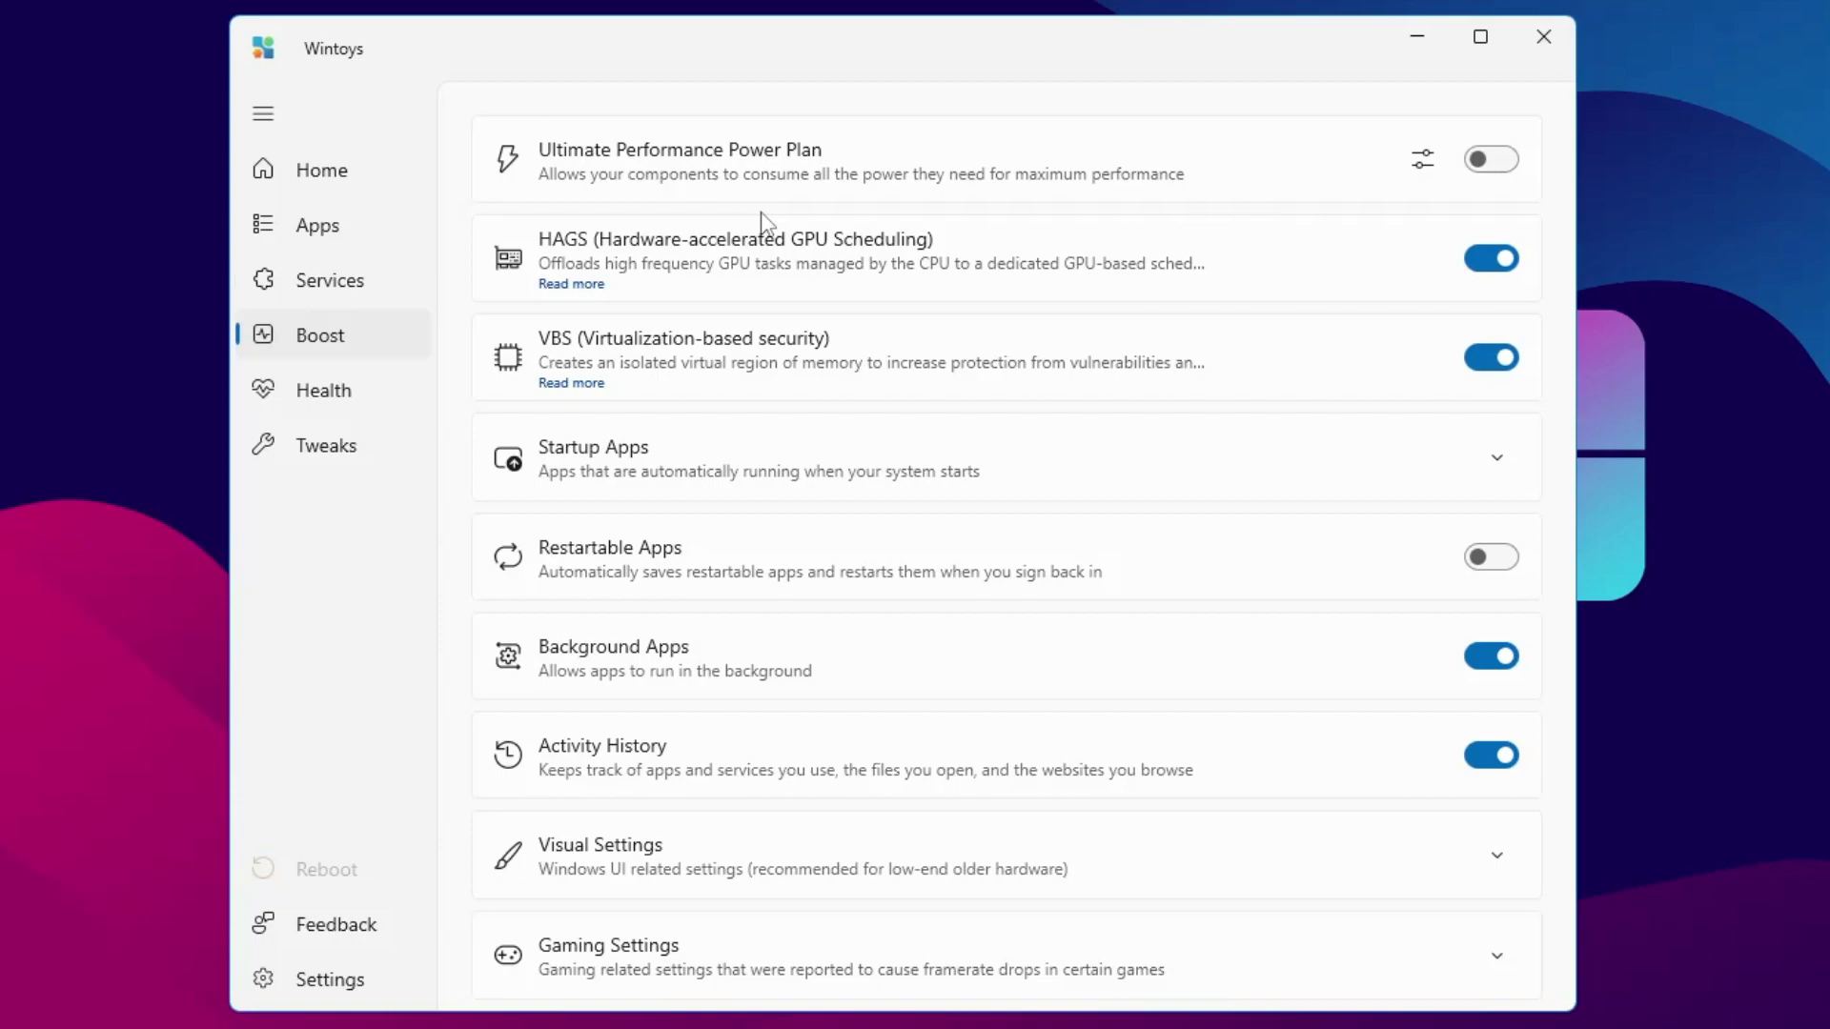
{"action": "left_click", "coordinate": [1500, 170]}
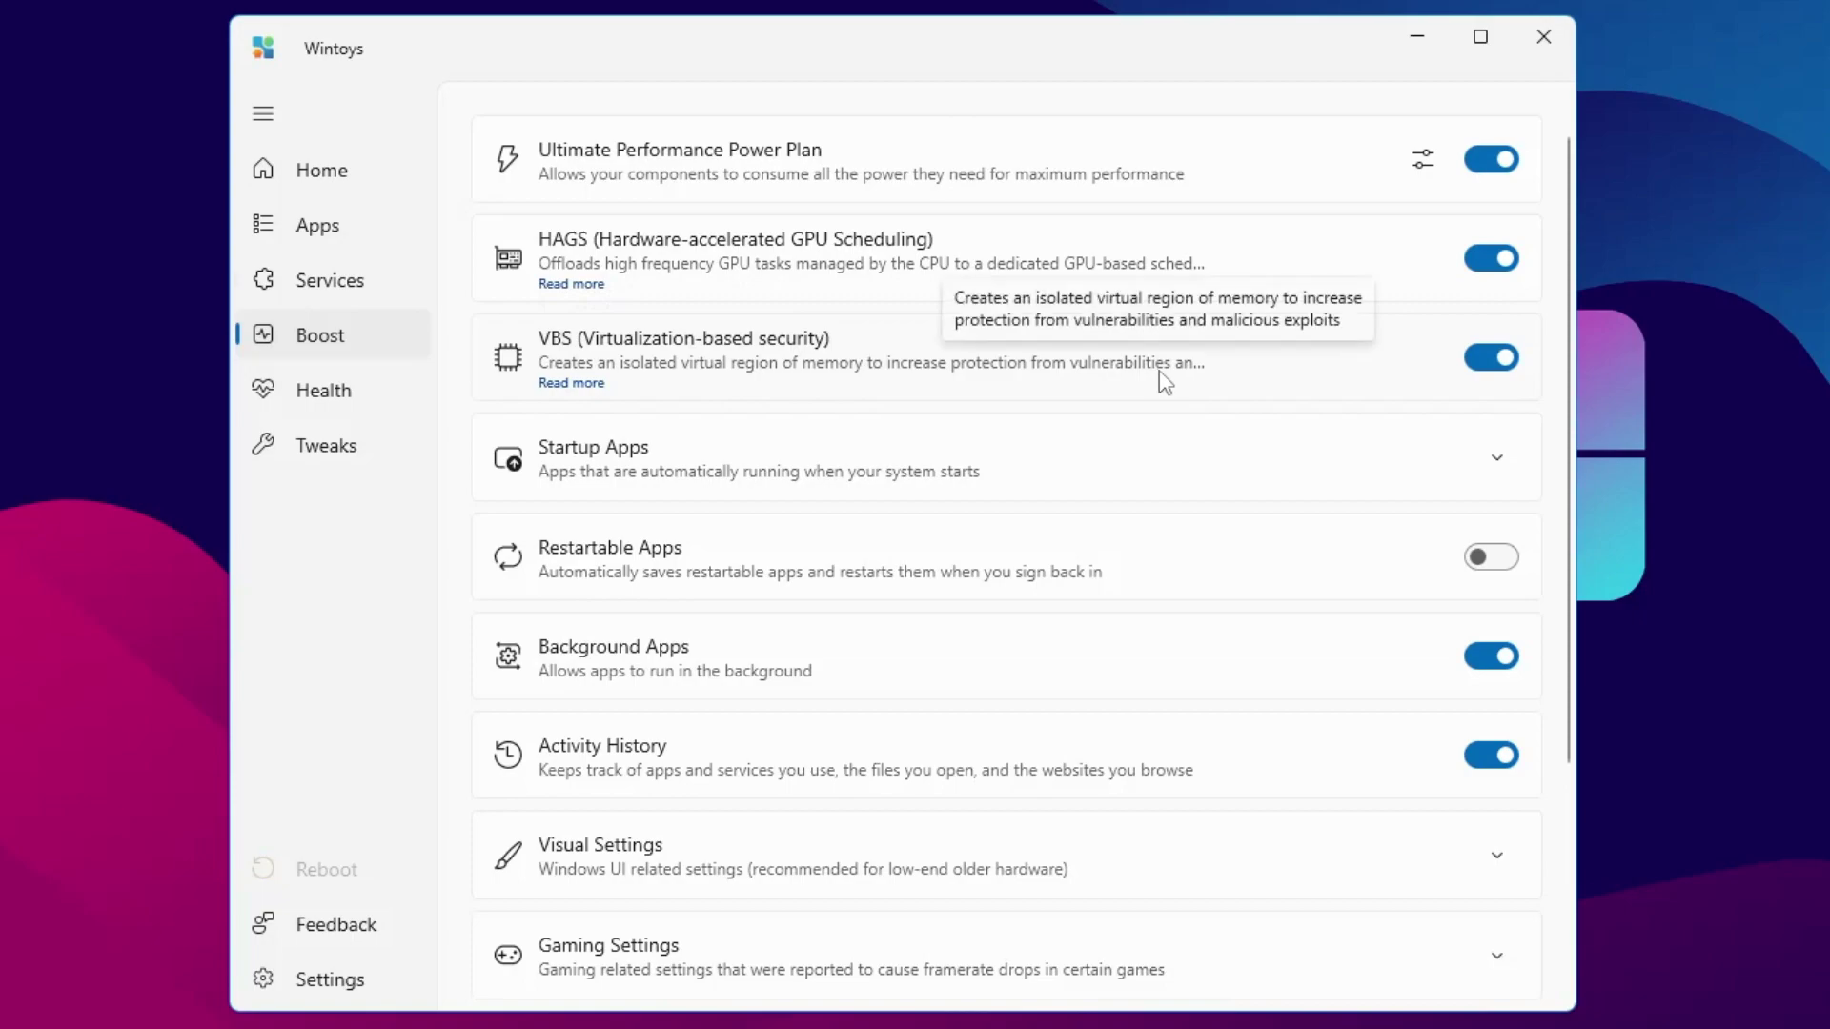
{"action": "mouse_move", "coordinate": [1504, 367]}
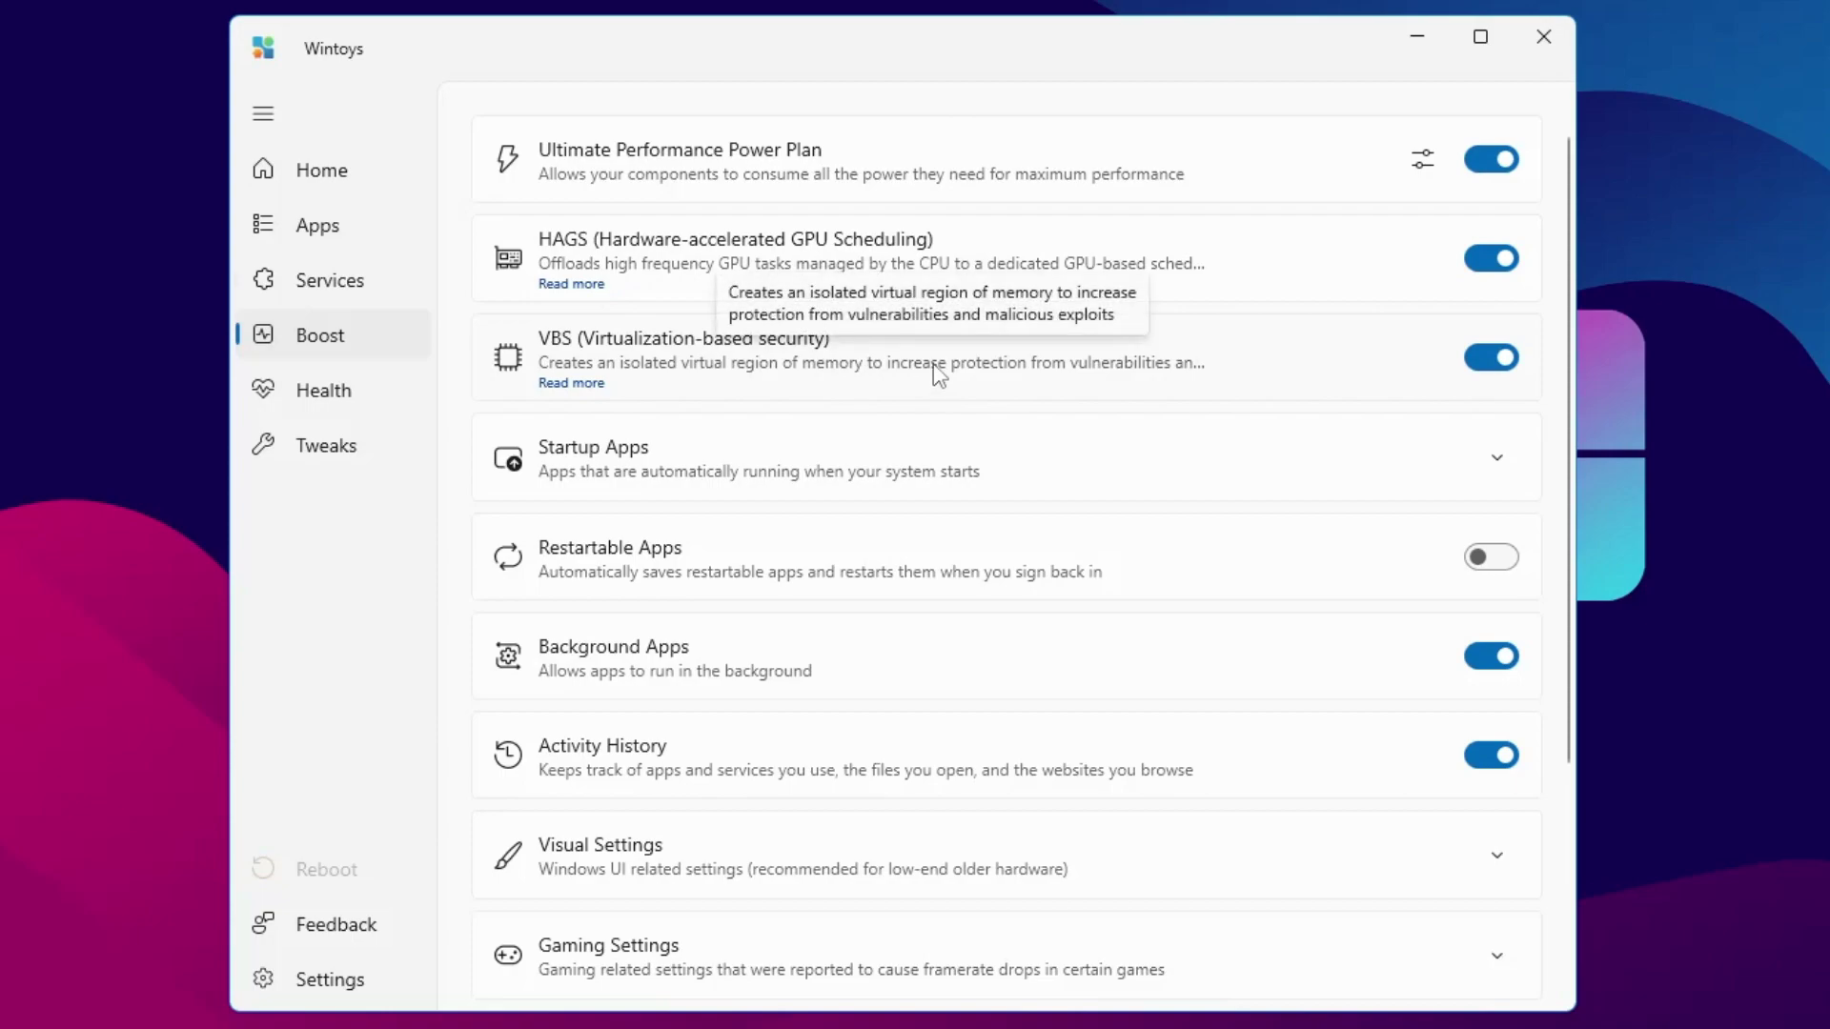
{"action": "left_click", "coordinate": [1494, 360]}
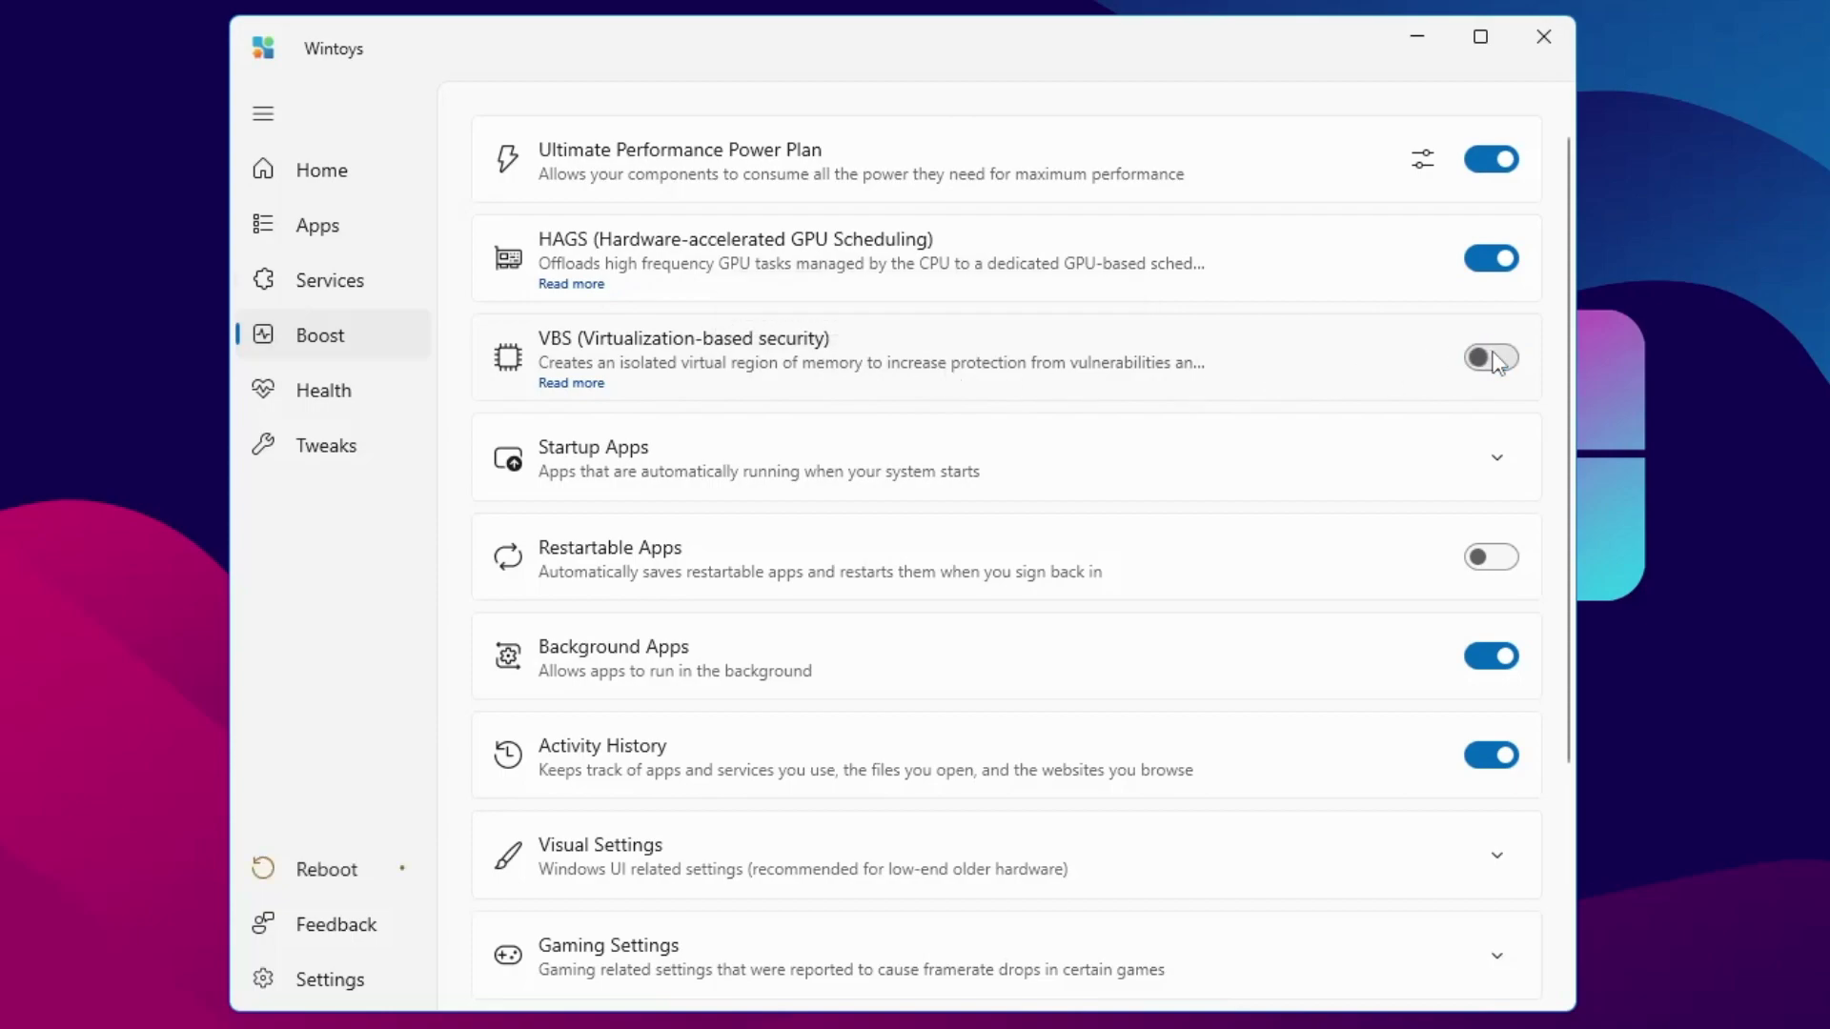
Step: Expand Startup Apps and review which programs are set to run when the system starts
{"action": "scroll", "coordinate": [858, 315], "scroll_direction": "down", "scroll_amount": 2}
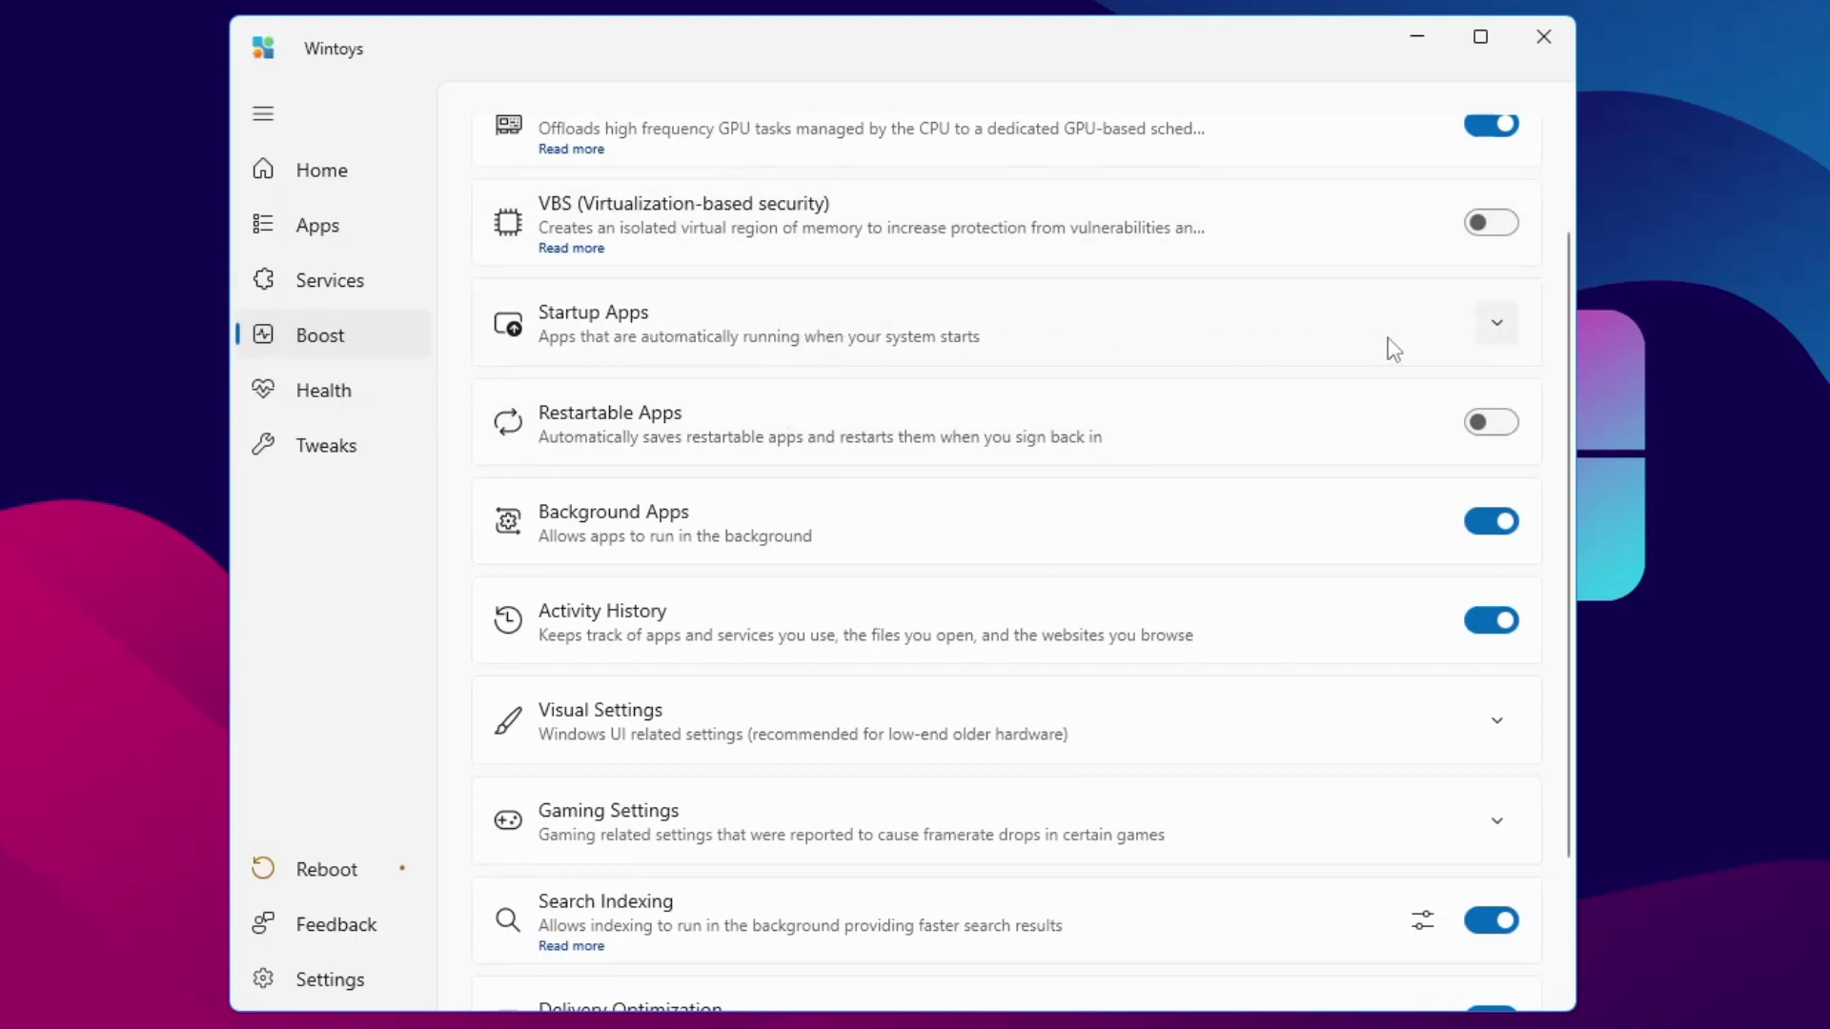
{"action": "left_click", "coordinate": [1504, 326]}
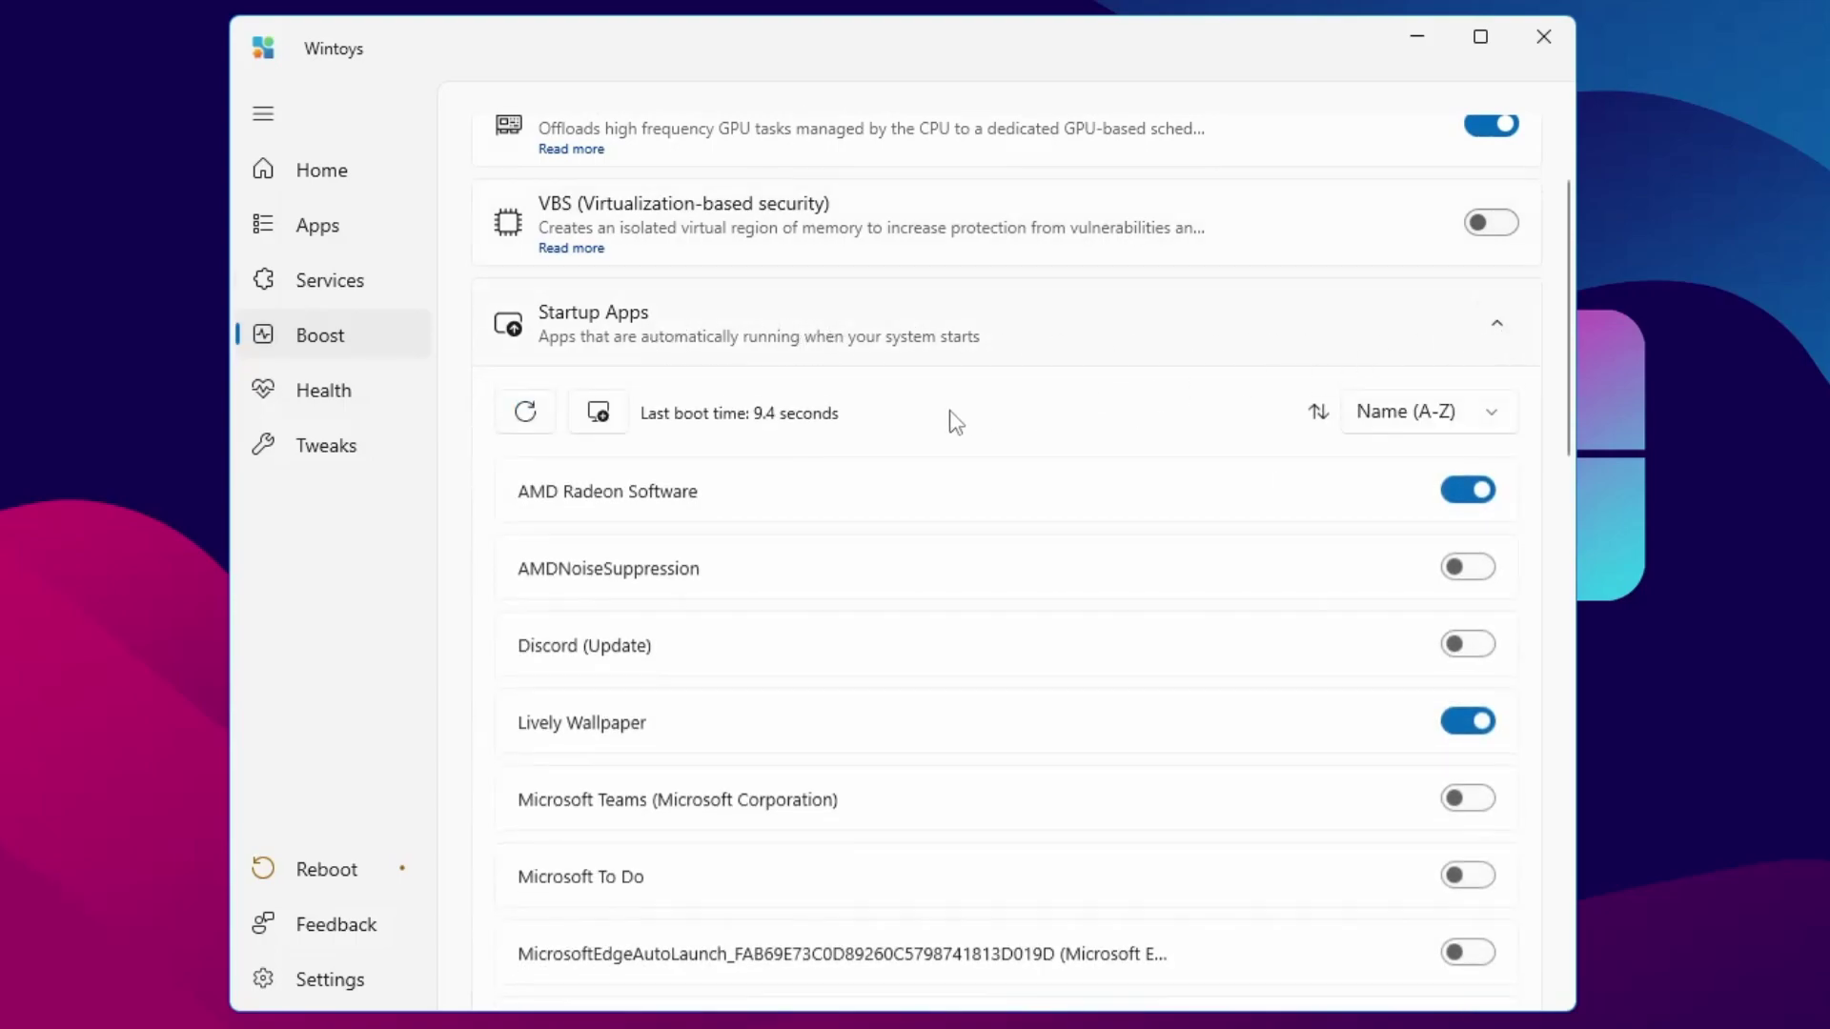
{"action": "scroll", "coordinate": [915, 429], "scroll_direction": "down", "scroll_amount": 2}
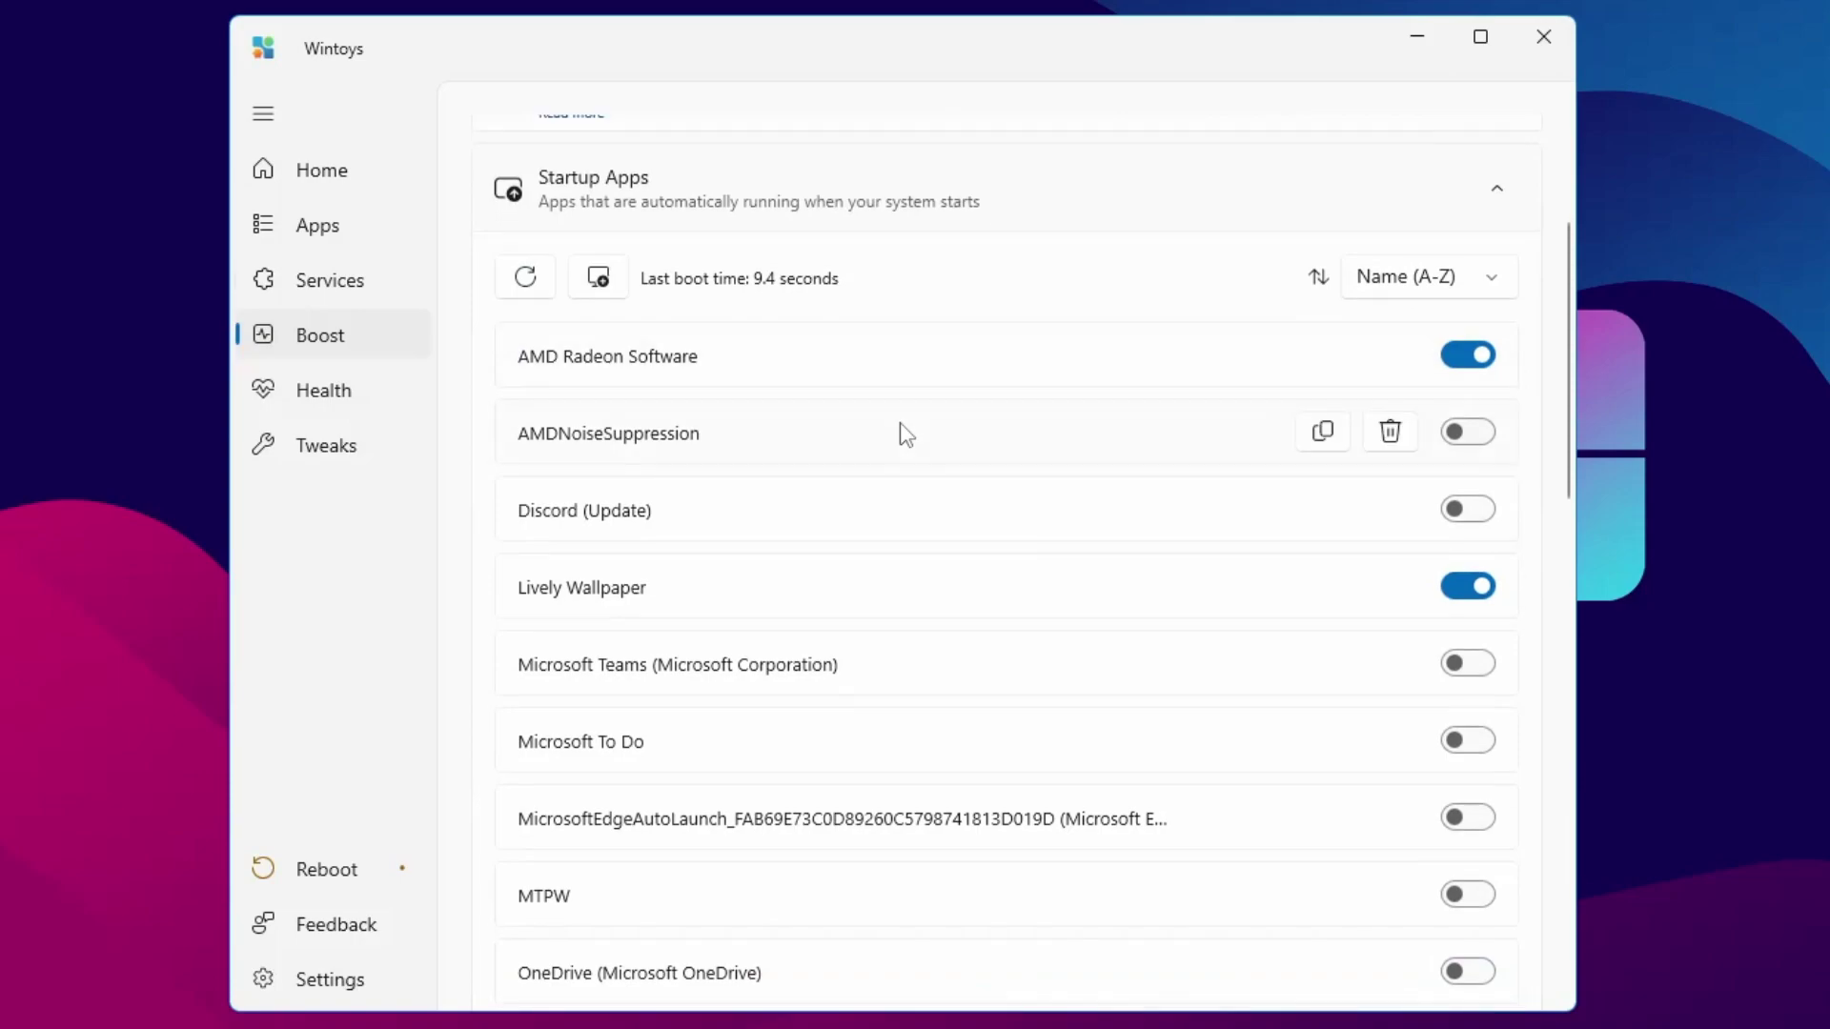
{"action": "scroll", "coordinate": [707, 443], "scroll_direction": "up", "scroll_amount": 3}
{"action": "scroll", "coordinate": [708, 448], "scroll_direction": "down", "scroll_amount": 3}
{"action": "scroll", "coordinate": [715, 469], "scroll_direction": "down", "scroll_amount": 2}
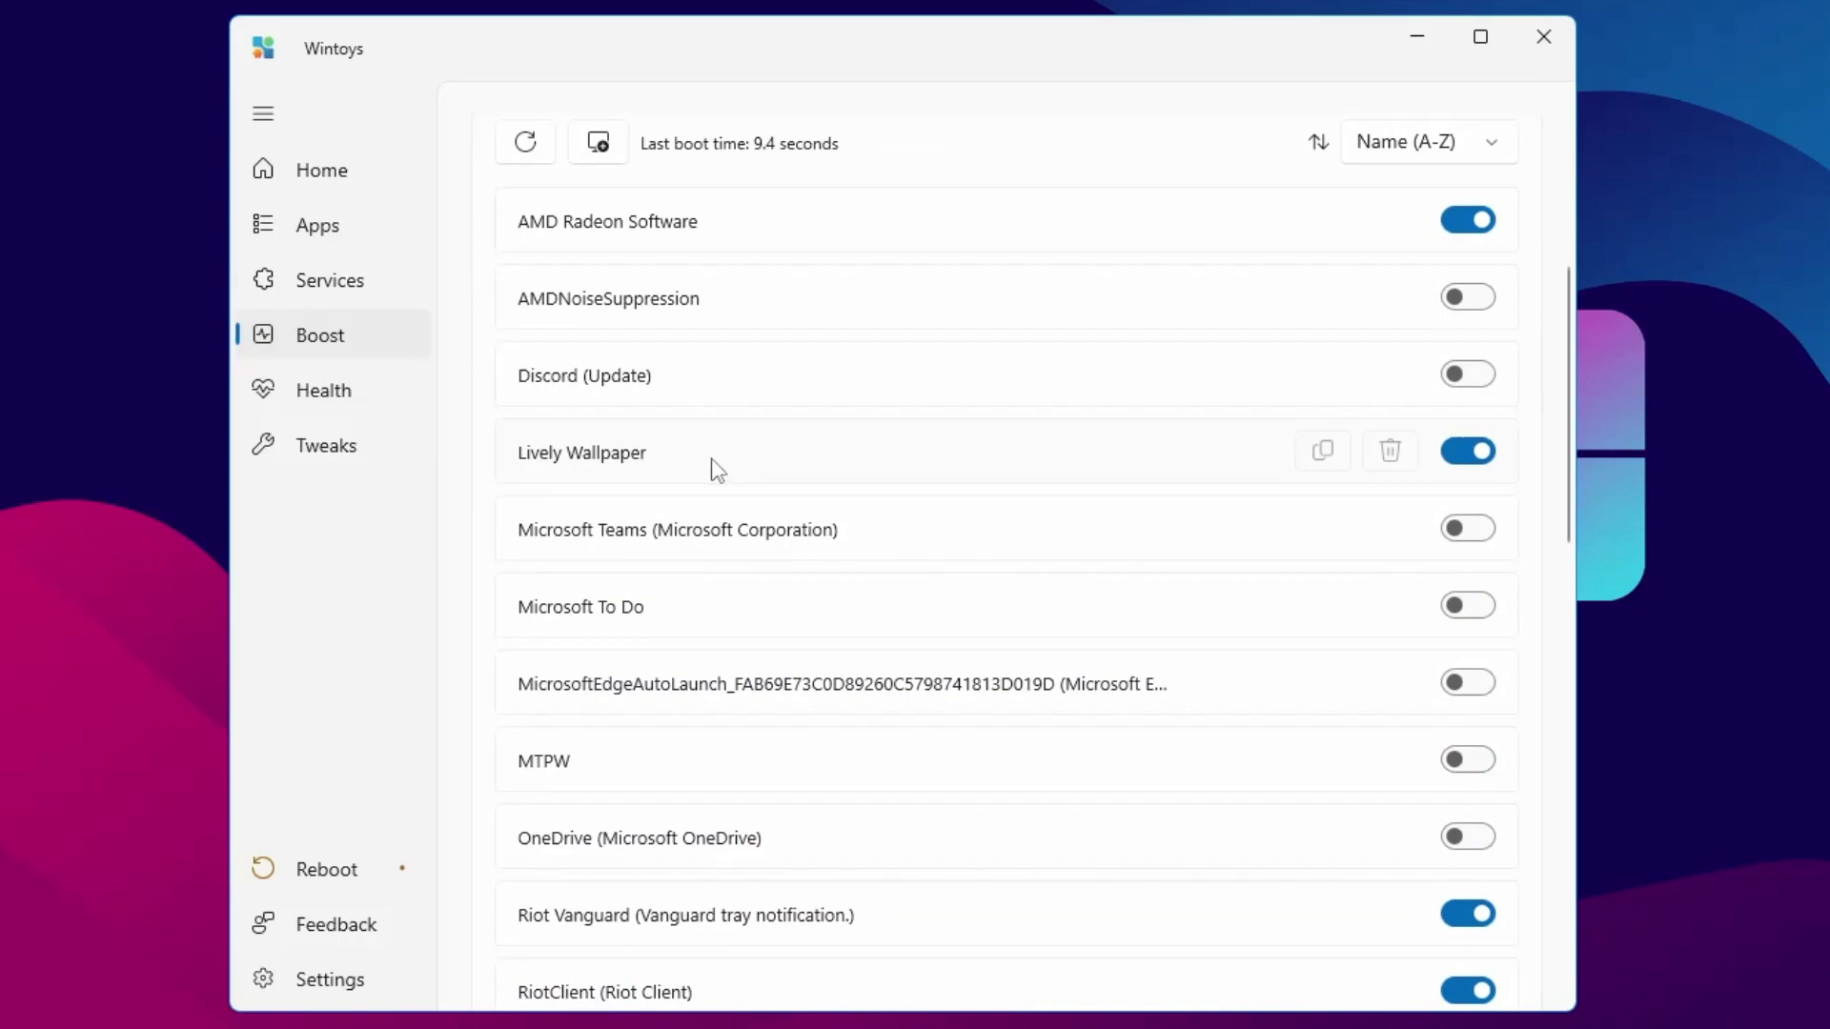
{"action": "scroll", "coordinate": [716, 469], "scroll_direction": "down", "scroll_amount": 10}
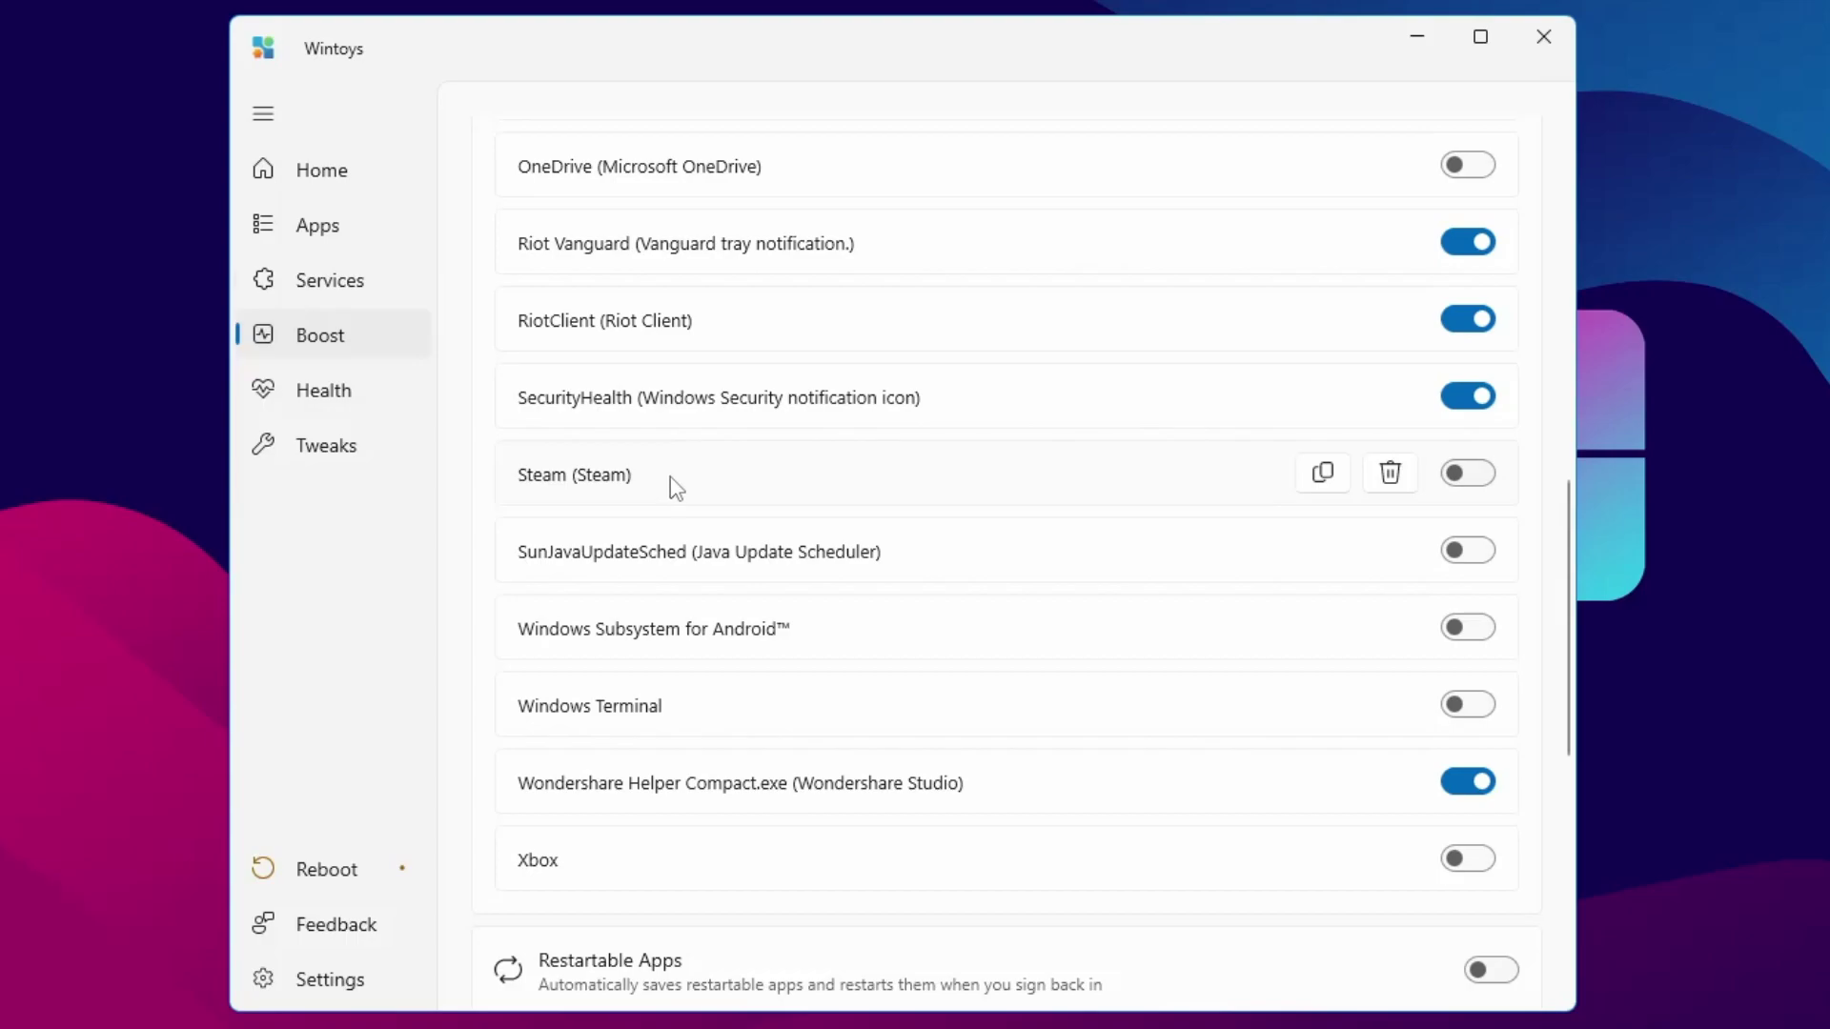
{"action": "scroll", "coordinate": [1478, 490], "scroll_direction": "down", "scroll_amount": 4}
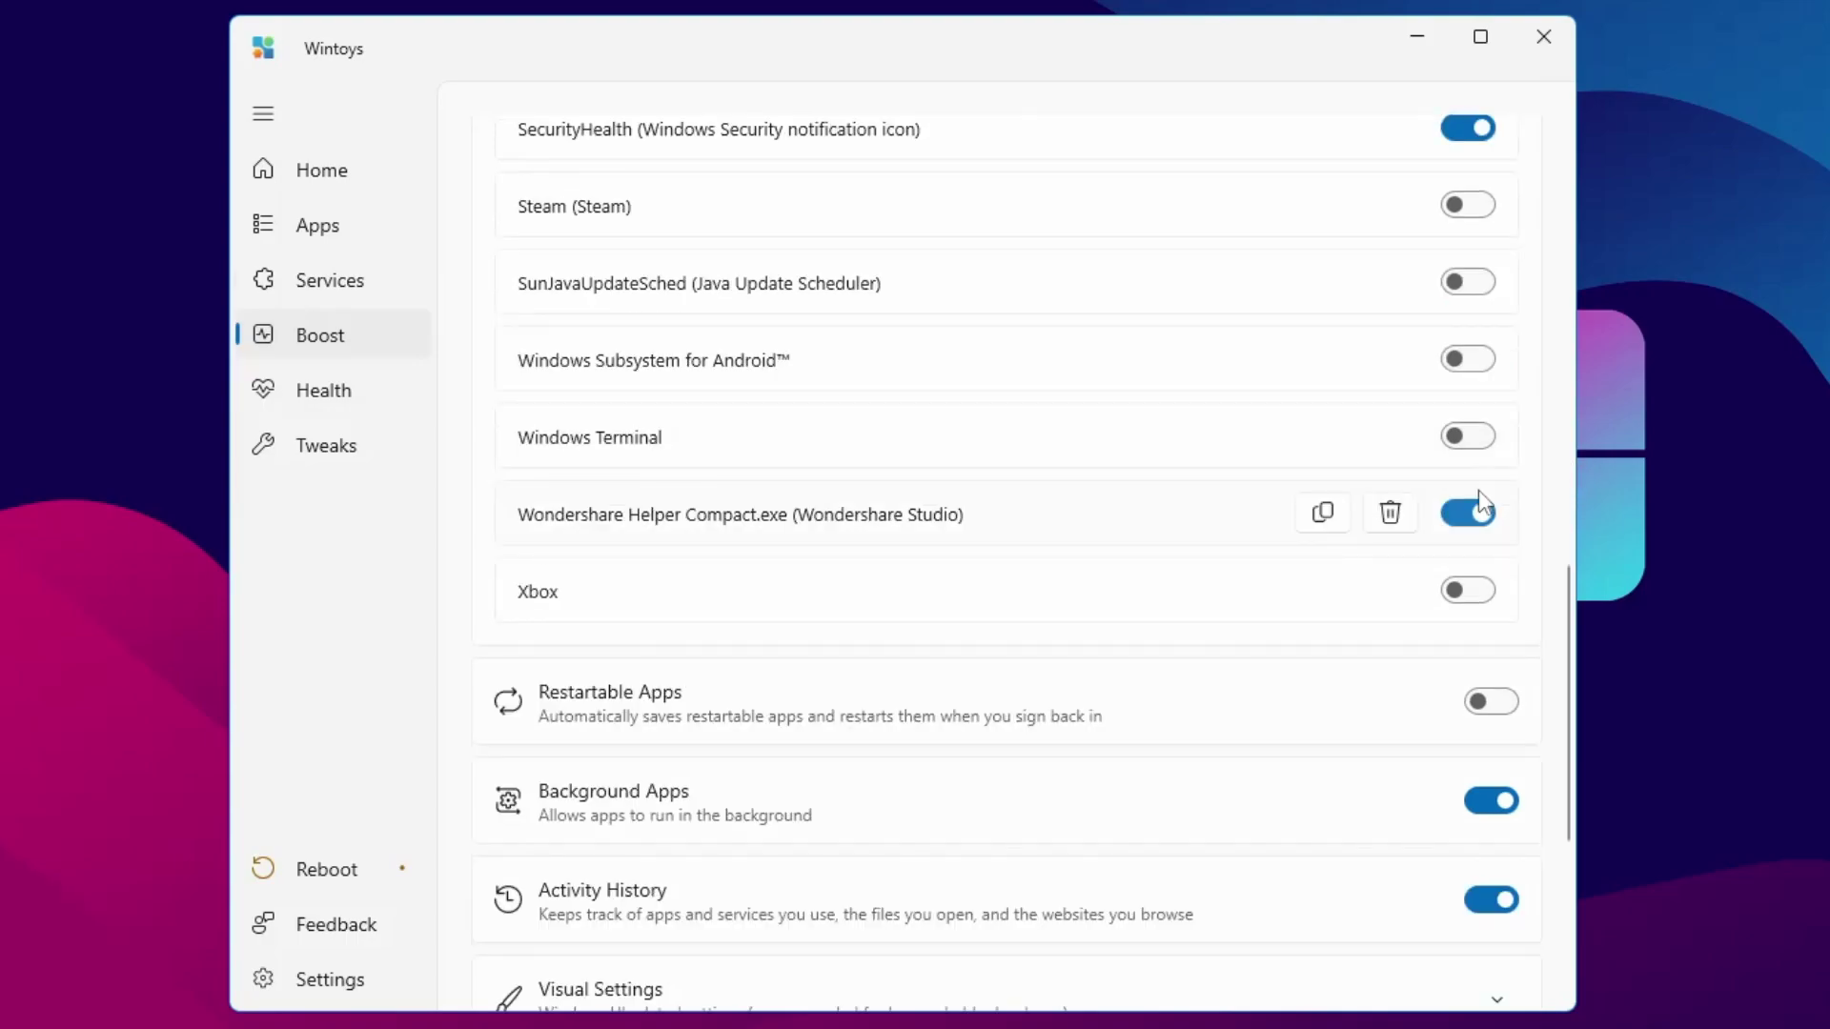
Step: Turn off Background Apps in the Boost settings
{"action": "scroll", "coordinate": [1478, 490], "scroll_direction": "down", "scroll_amount": 2}
{"action": "scroll", "coordinate": [976, 462], "scroll_direction": "down", "scroll_amount": 2}
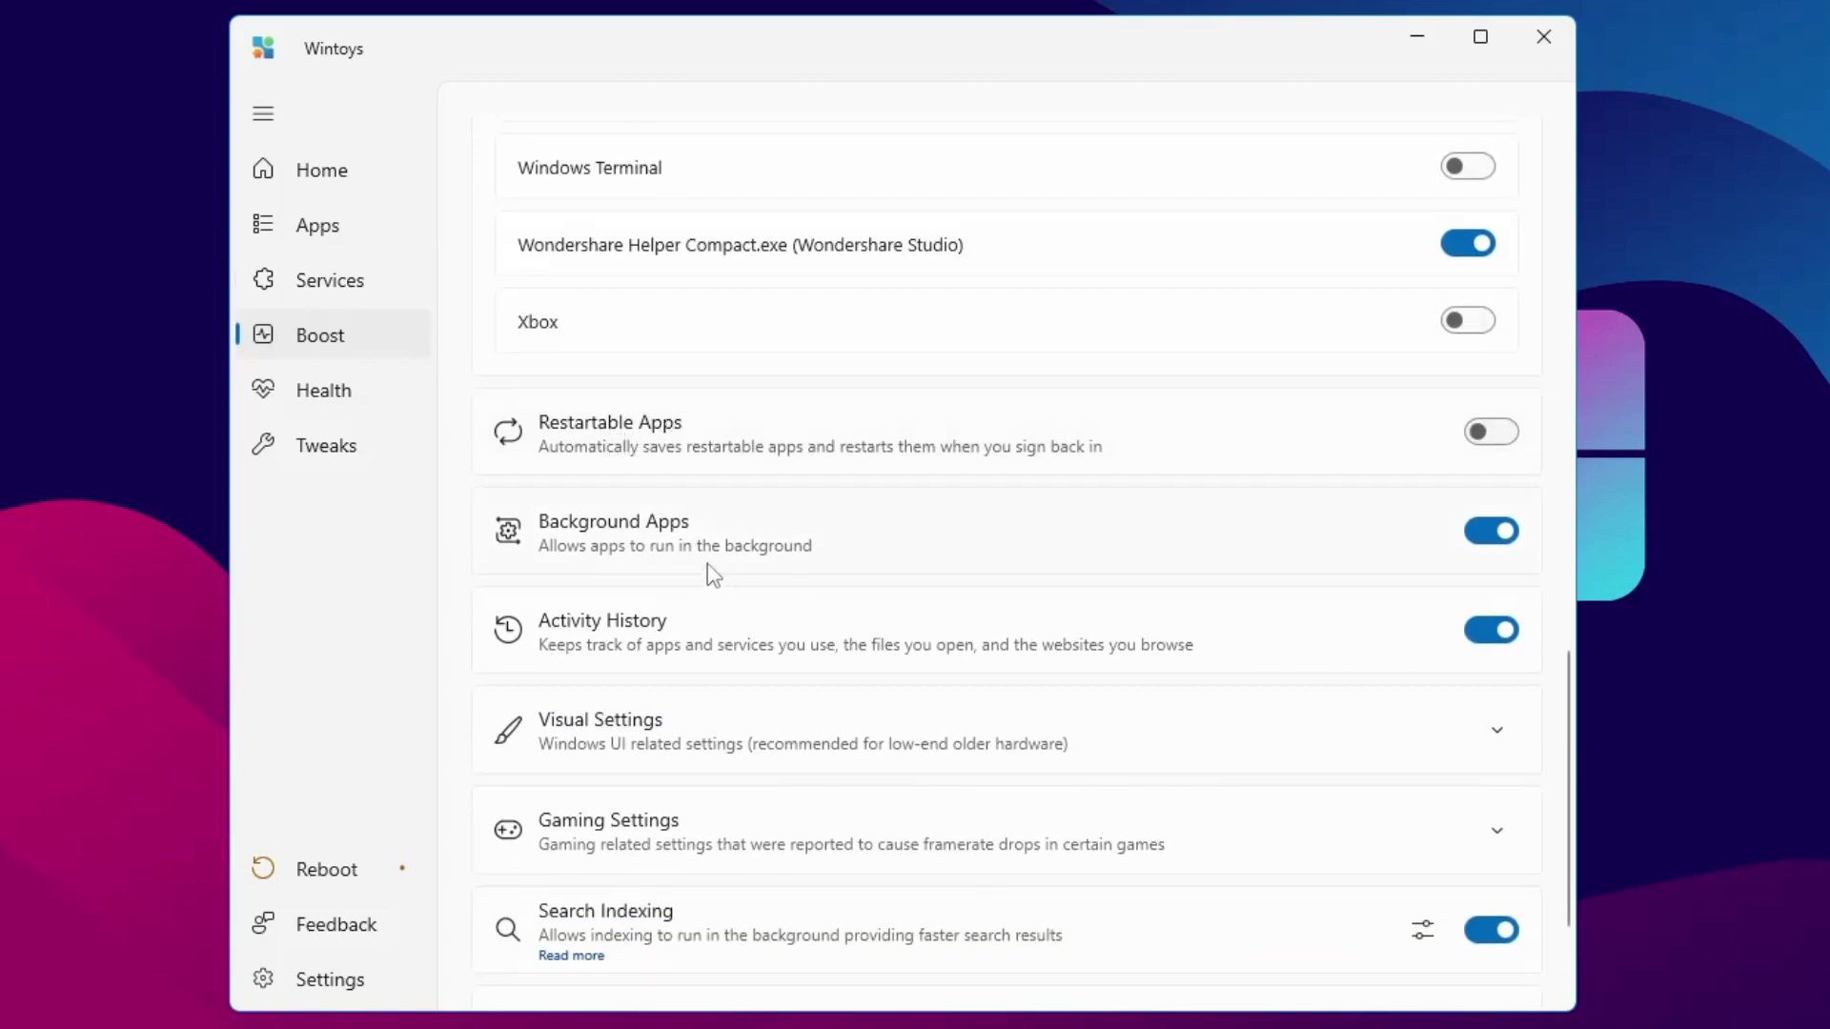
{"action": "left_click", "coordinate": [1490, 531]}
{"action": "scroll", "coordinate": [602, 453], "scroll_direction": "down", "scroll_amount": 3}
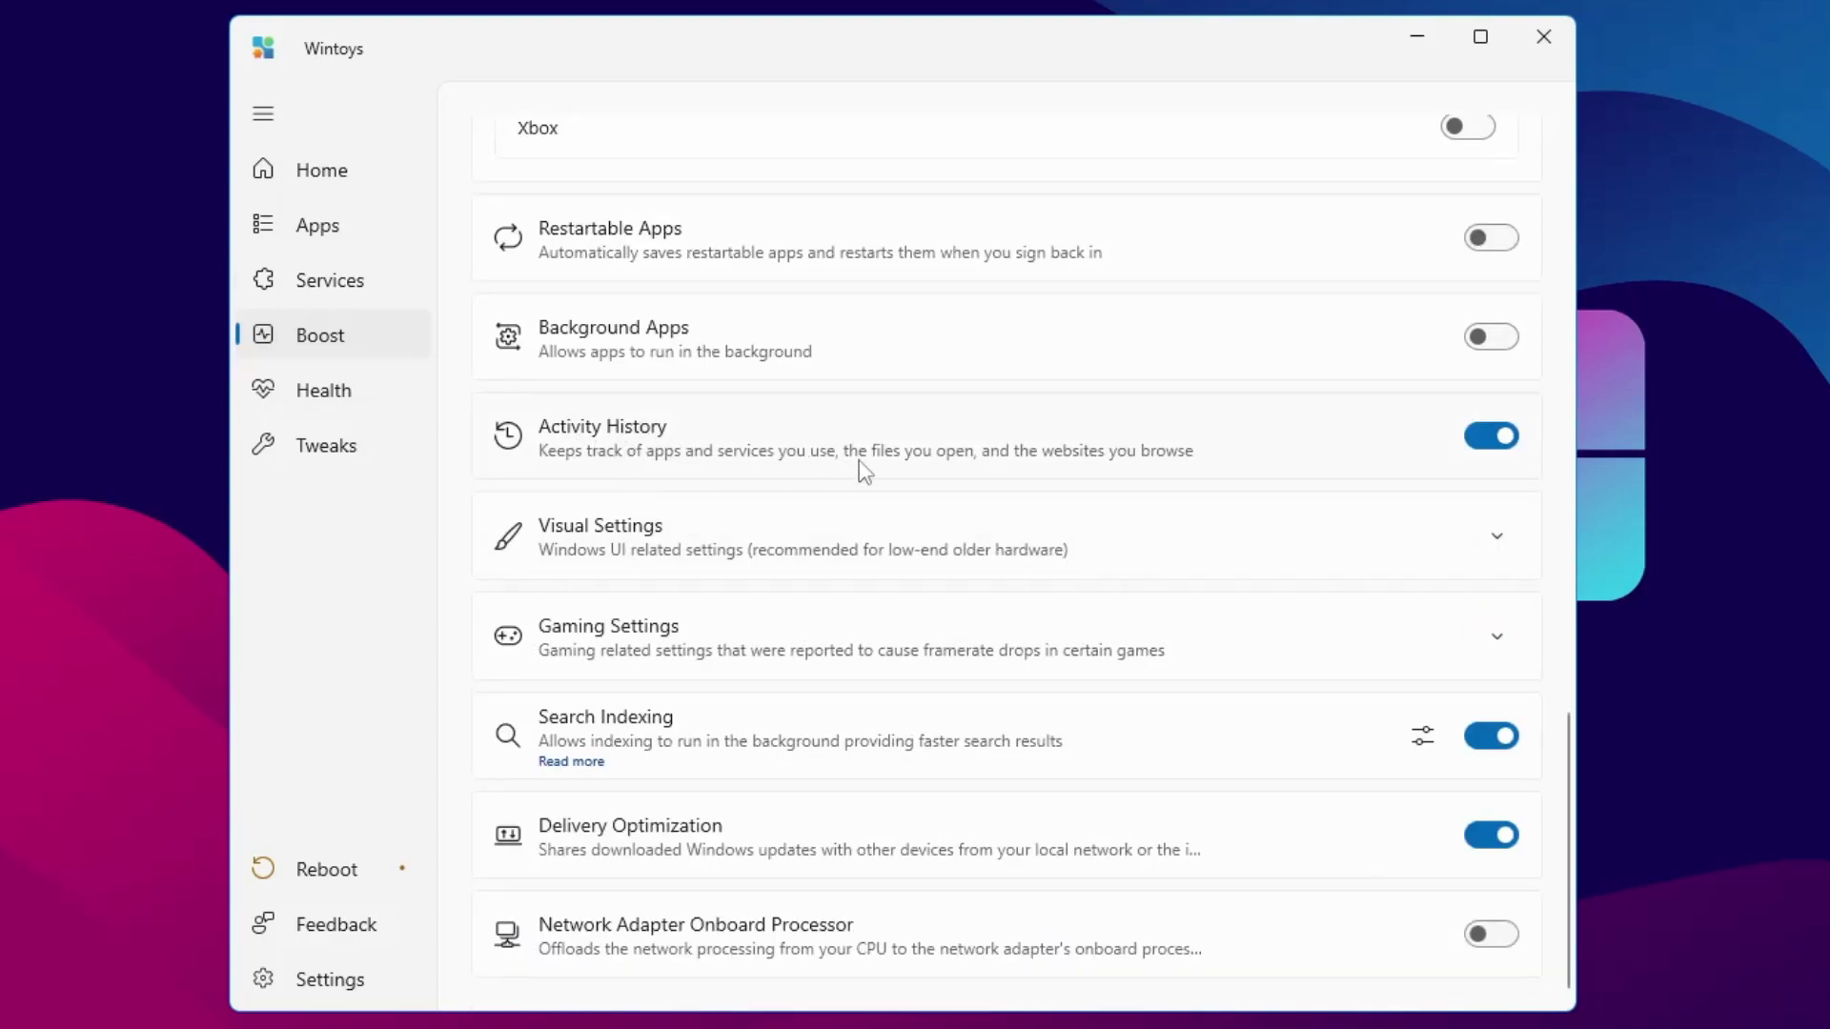
Step: Turn off Activity History in the Boost settings and expand Visual Settings to show its visual effects and transparency options
{"action": "left_click", "coordinate": [1509, 444]}
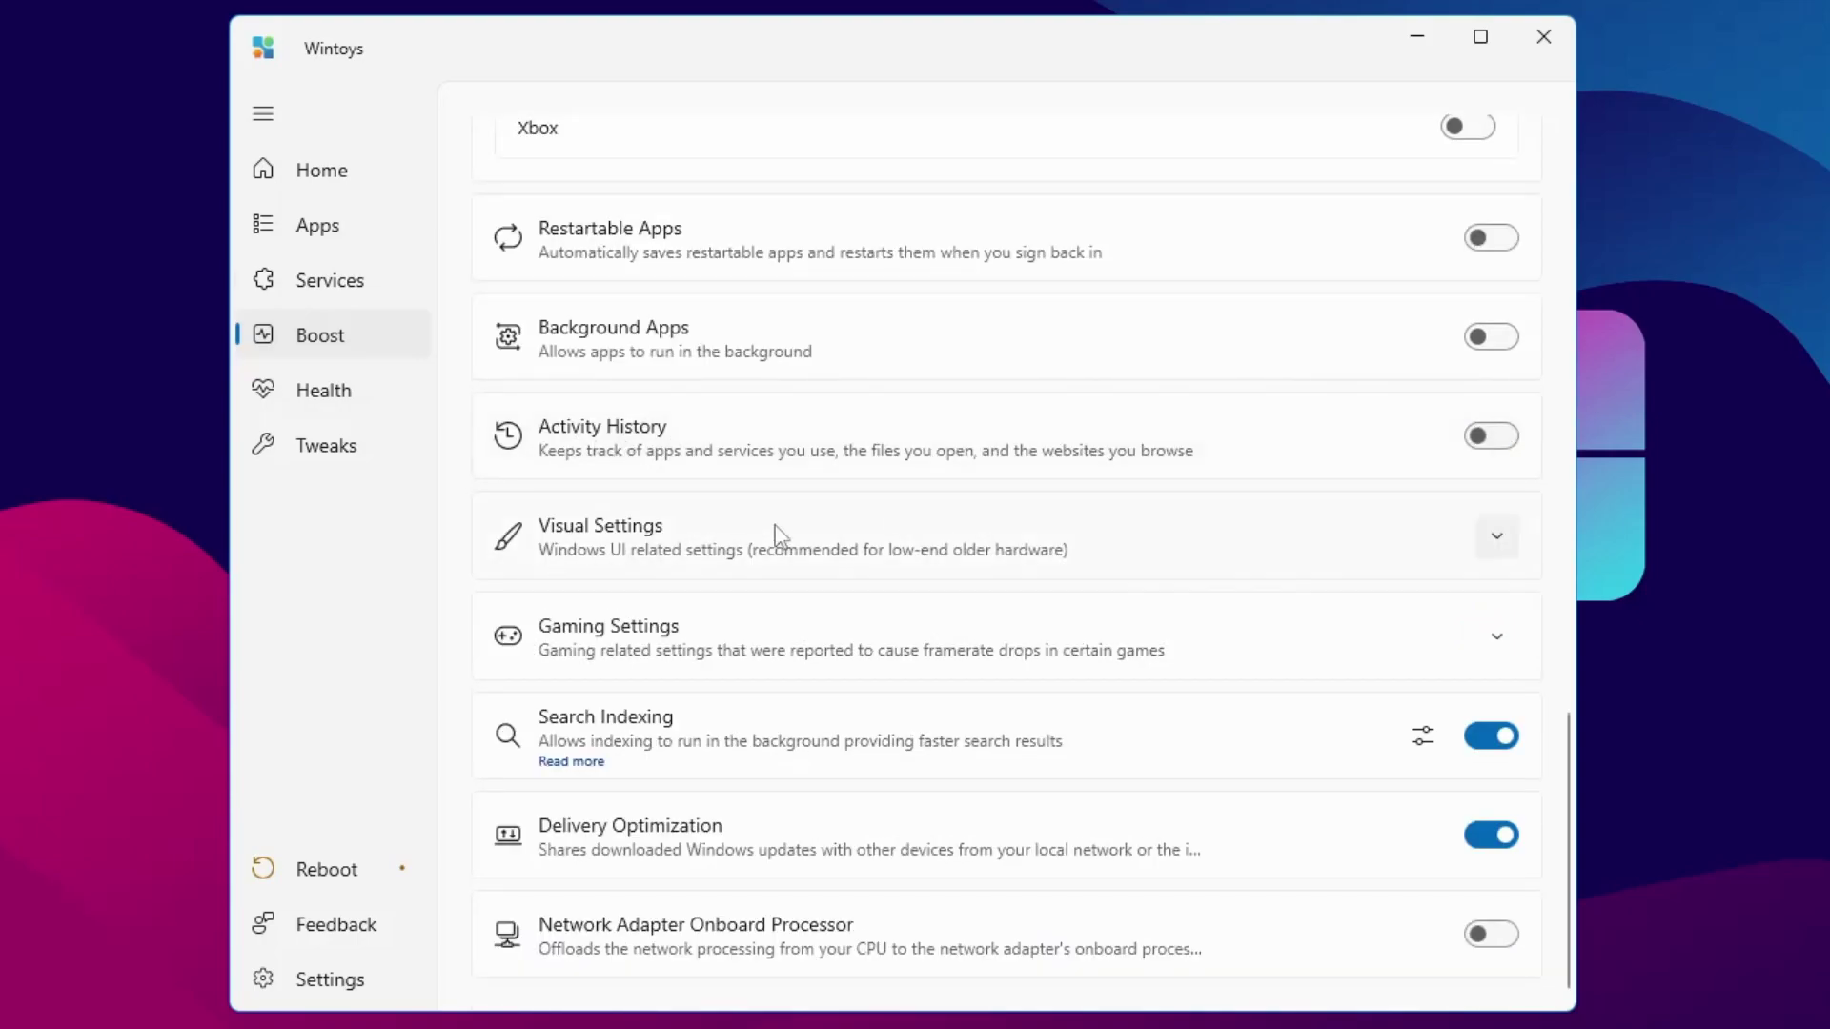
{"action": "left_click", "coordinate": [734, 524]}
{"action": "scroll", "coordinate": [705, 505], "scroll_direction": "down", "scroll_amount": 2}
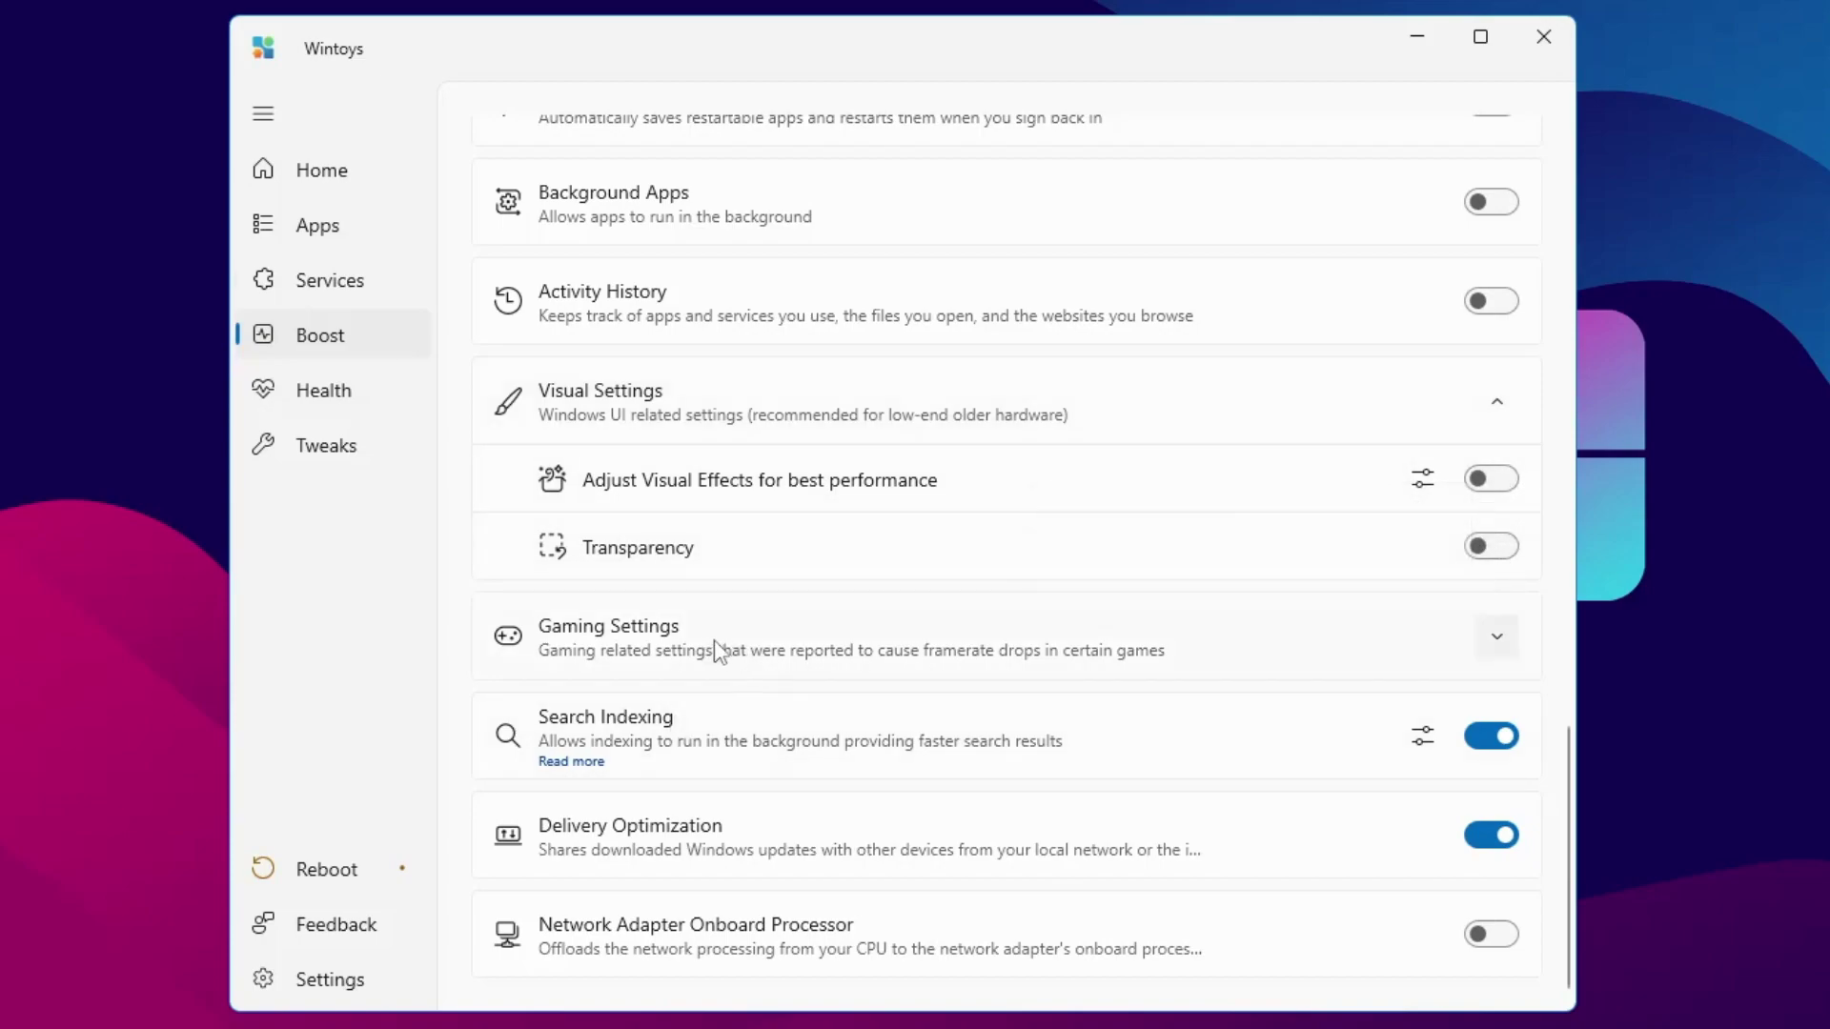
Step: Expand Gaming Settings to review its options and turn off Delivery Optimization in the Boost settings
{"action": "left_click", "coordinate": [1441, 642]}
{"action": "scroll", "coordinate": [976, 645], "scroll_direction": "down", "scroll_amount": 4}
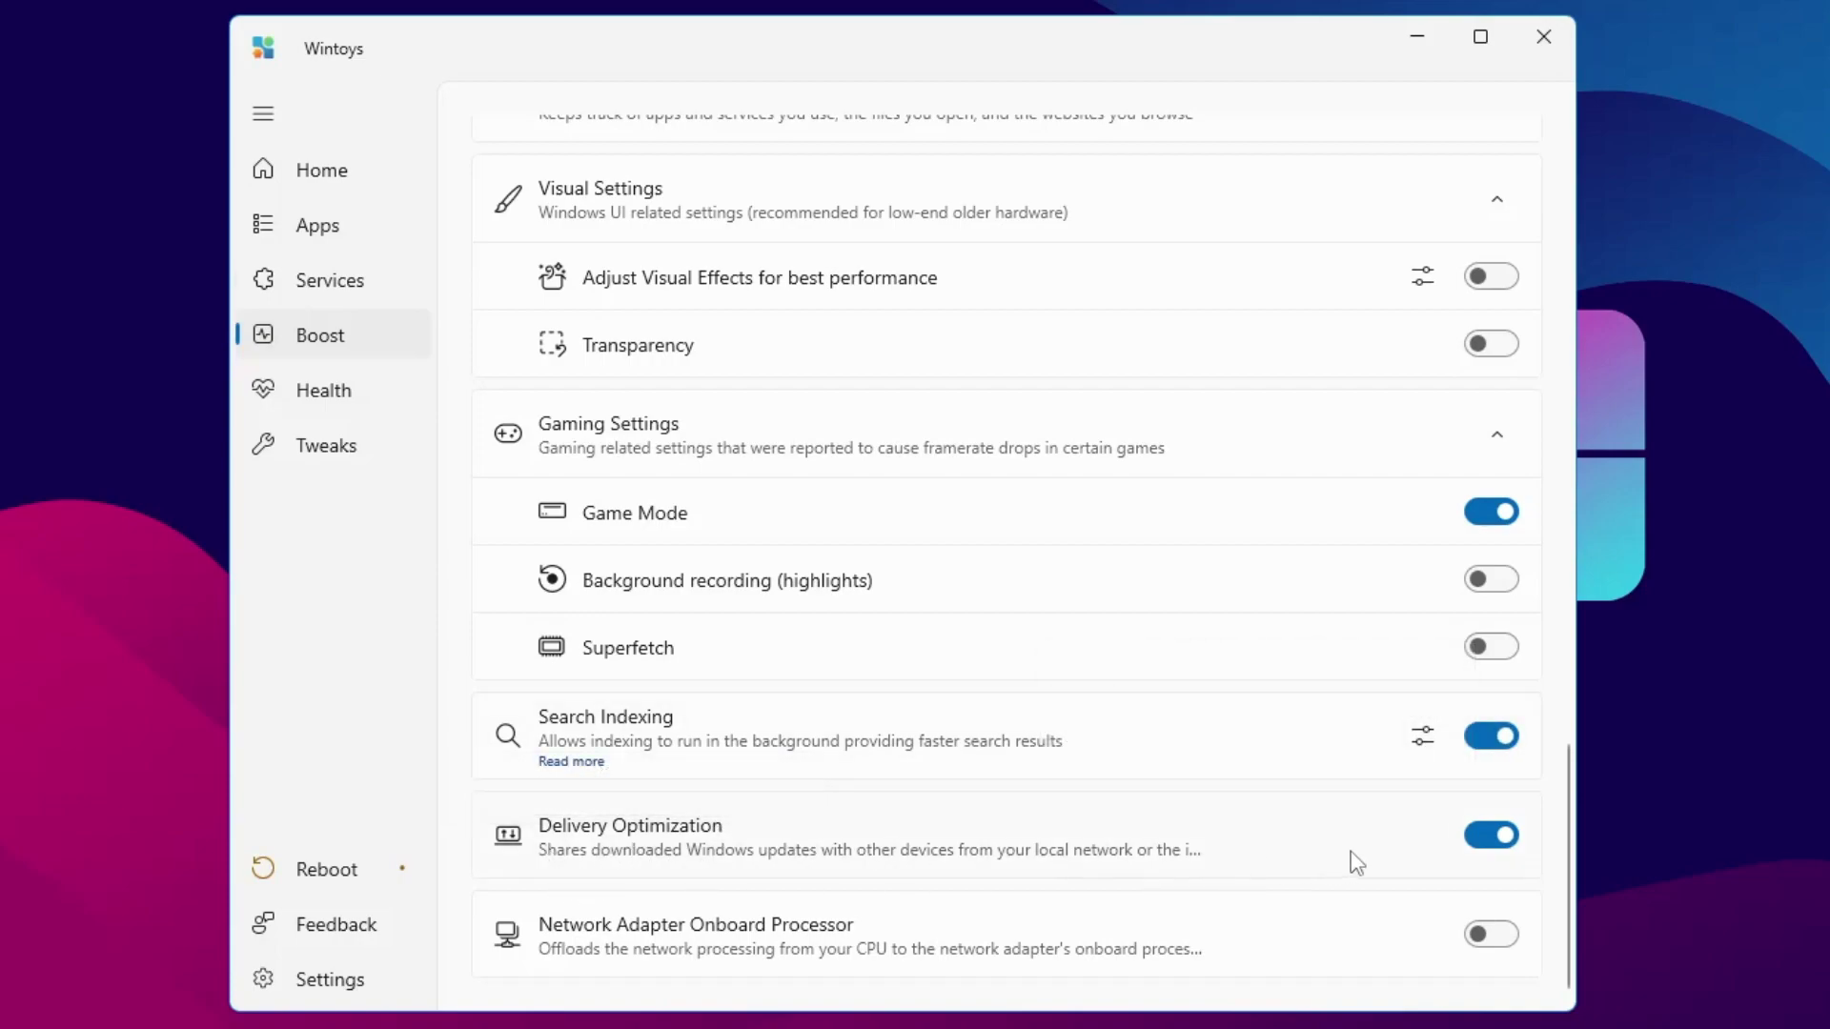
{"action": "left_click", "coordinate": [1498, 838]}
Step: Select DISM, SFC and CHKDSK as the tools to use in the Repair section of the Health settings
{"action": "left_click", "coordinate": [322, 393]}
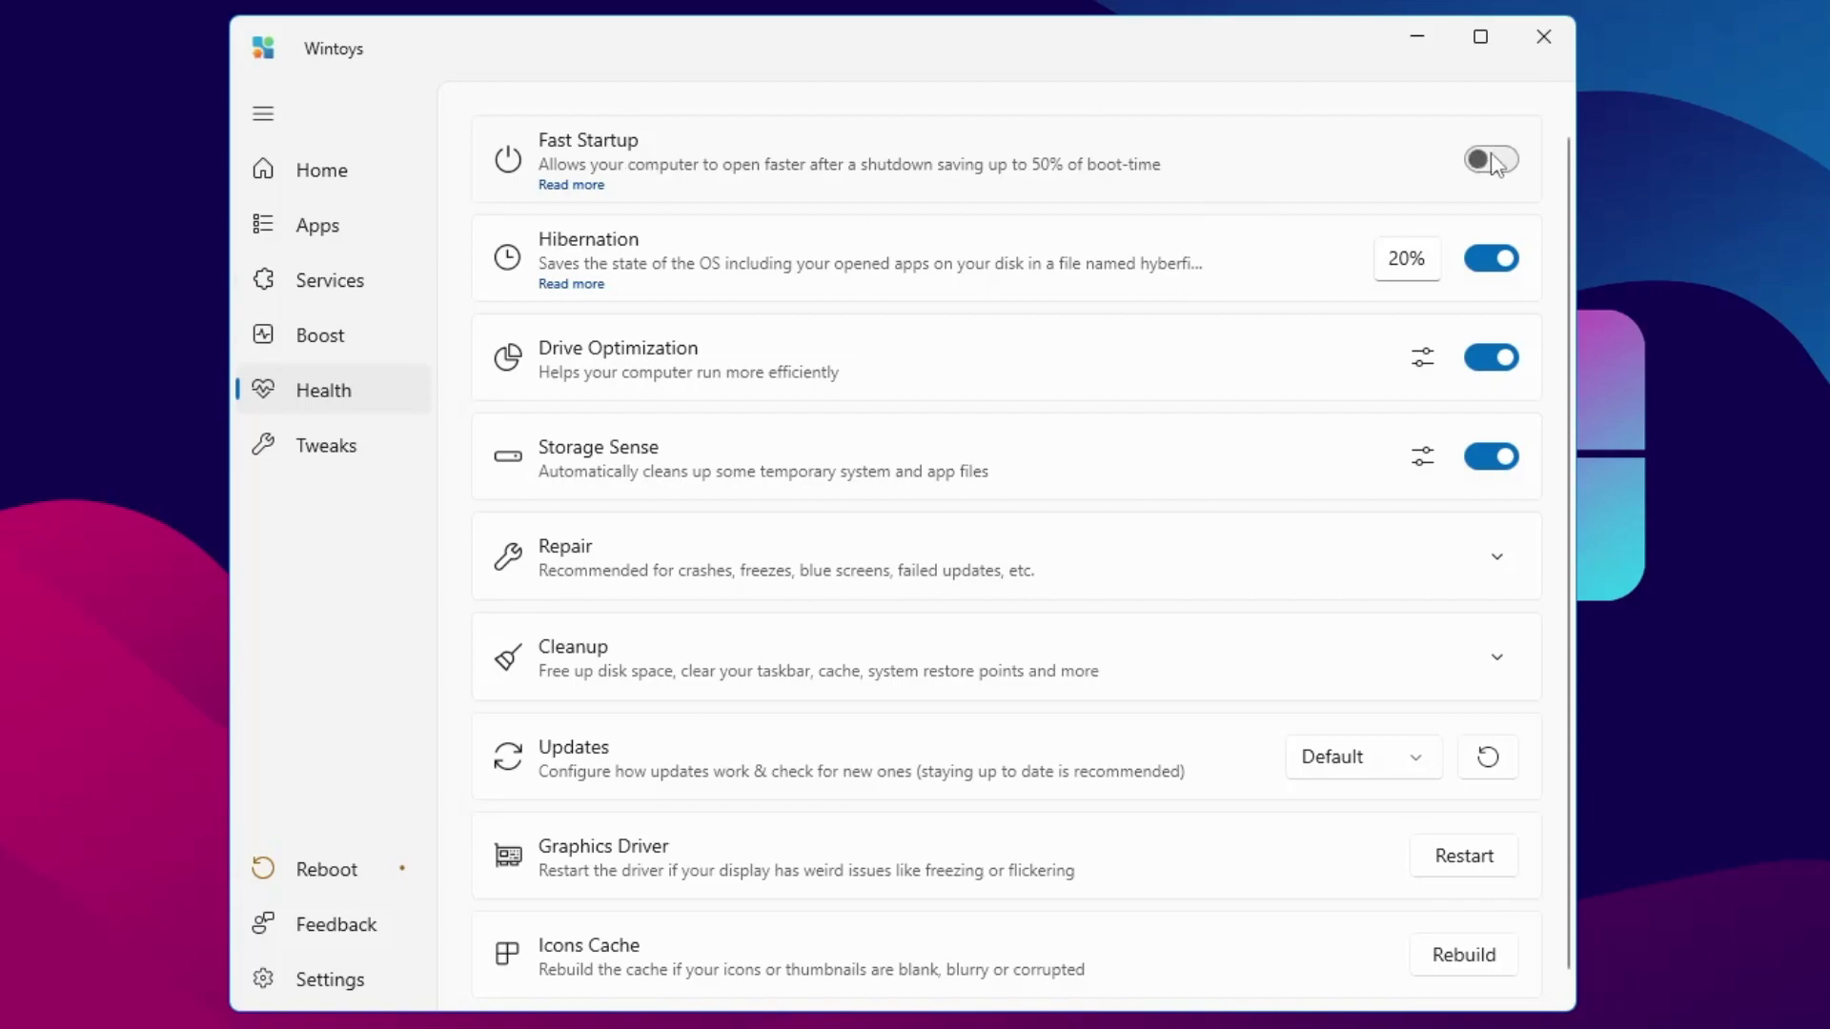
{"action": "mouse_move", "coordinate": [1506, 166]}
{"action": "scroll", "coordinate": [732, 379], "scroll_direction": "down", "scroll_amount": 1}
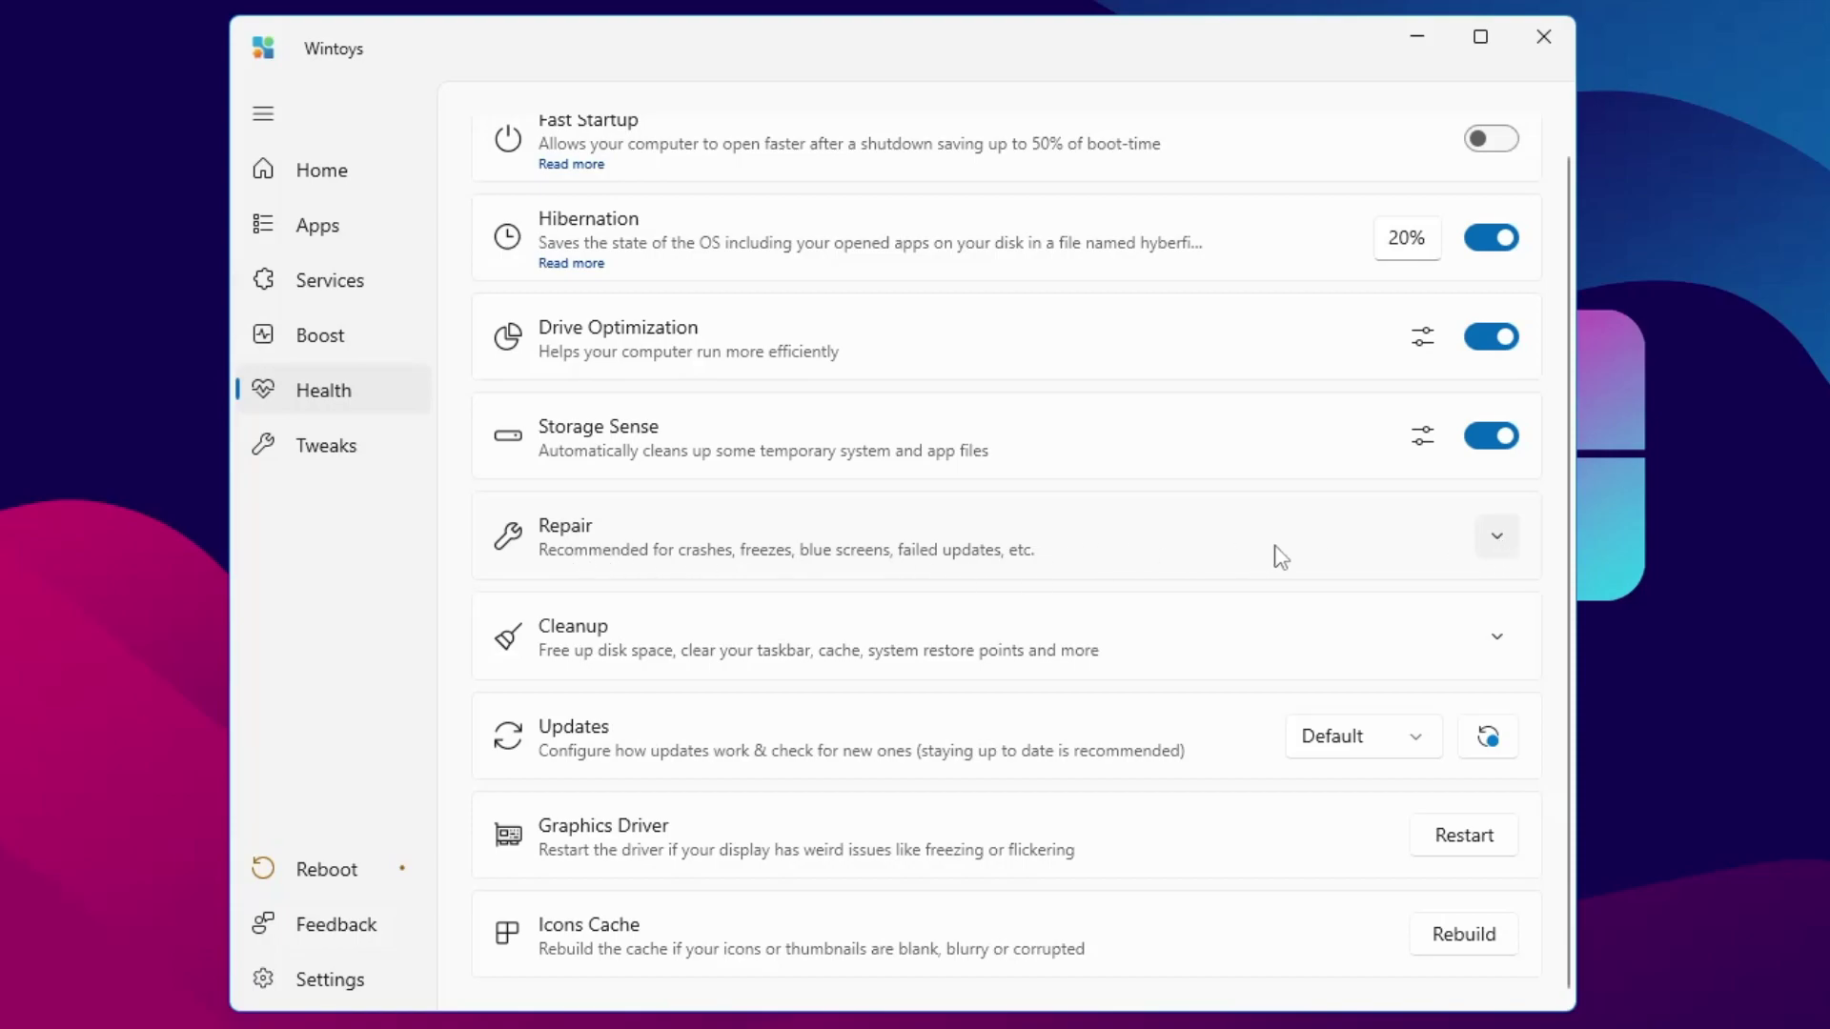
{"action": "left_click", "coordinate": [1498, 536]}
{"action": "scroll", "coordinate": [553, 502], "scroll_direction": "down", "scroll_amount": 2}
{"action": "left_click", "coordinate": [555, 622]}
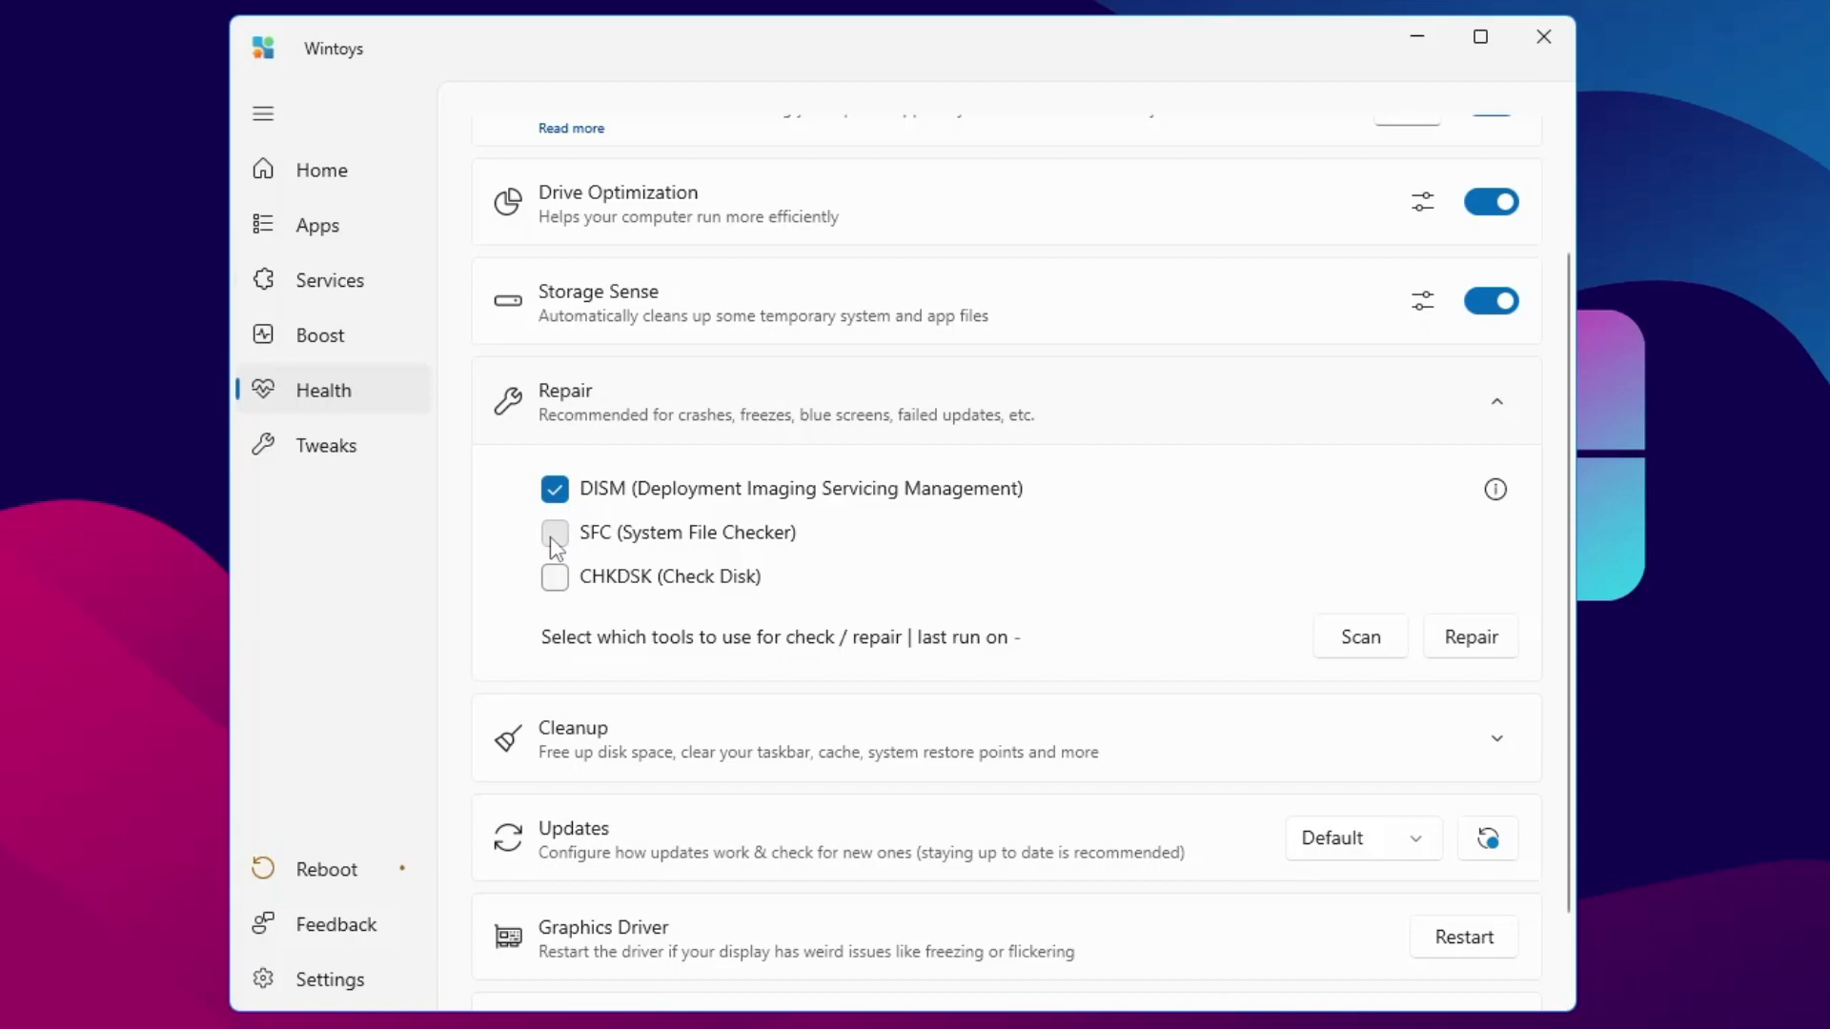
{"action": "left_click", "coordinate": [554, 577]}
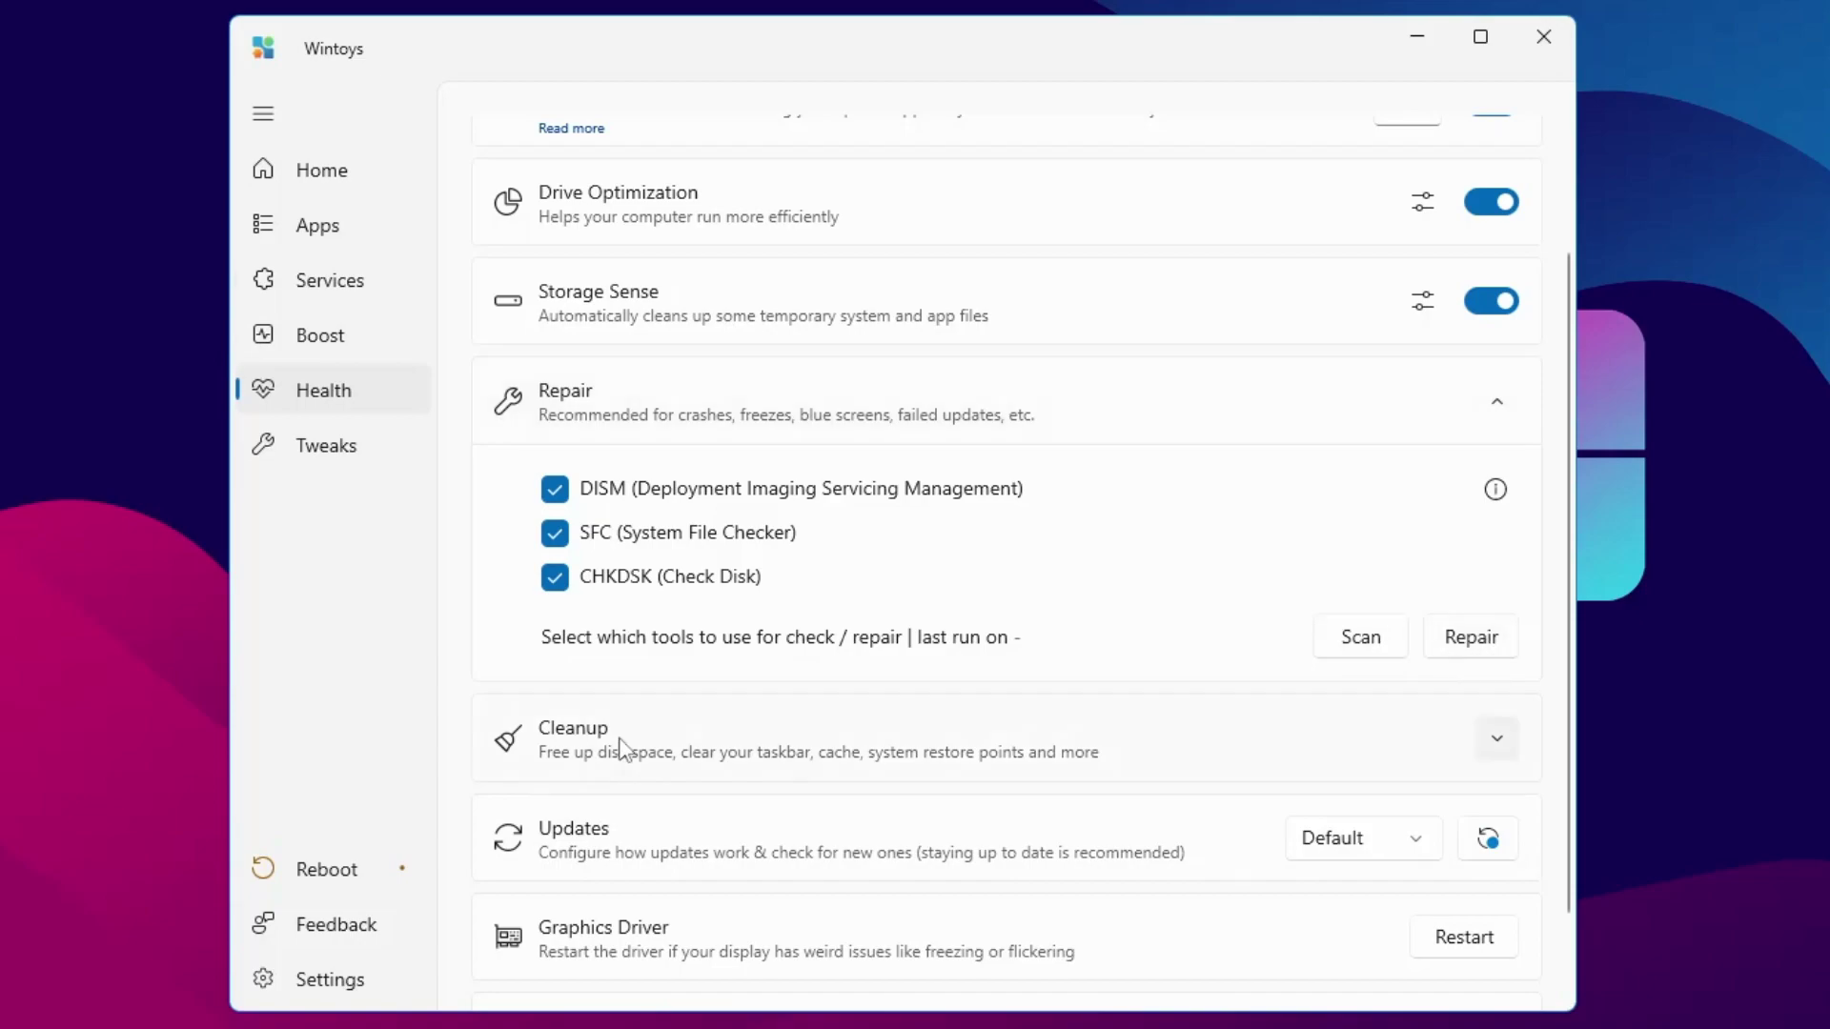
Step: Expand Cleanup in the Health settings and review its options along with the updates, graphics driver and icons cache entries
{"action": "scroll", "coordinate": [618, 686], "scroll_direction": "down", "scroll_amount": 1}
{"action": "left_click", "coordinate": [620, 648]}
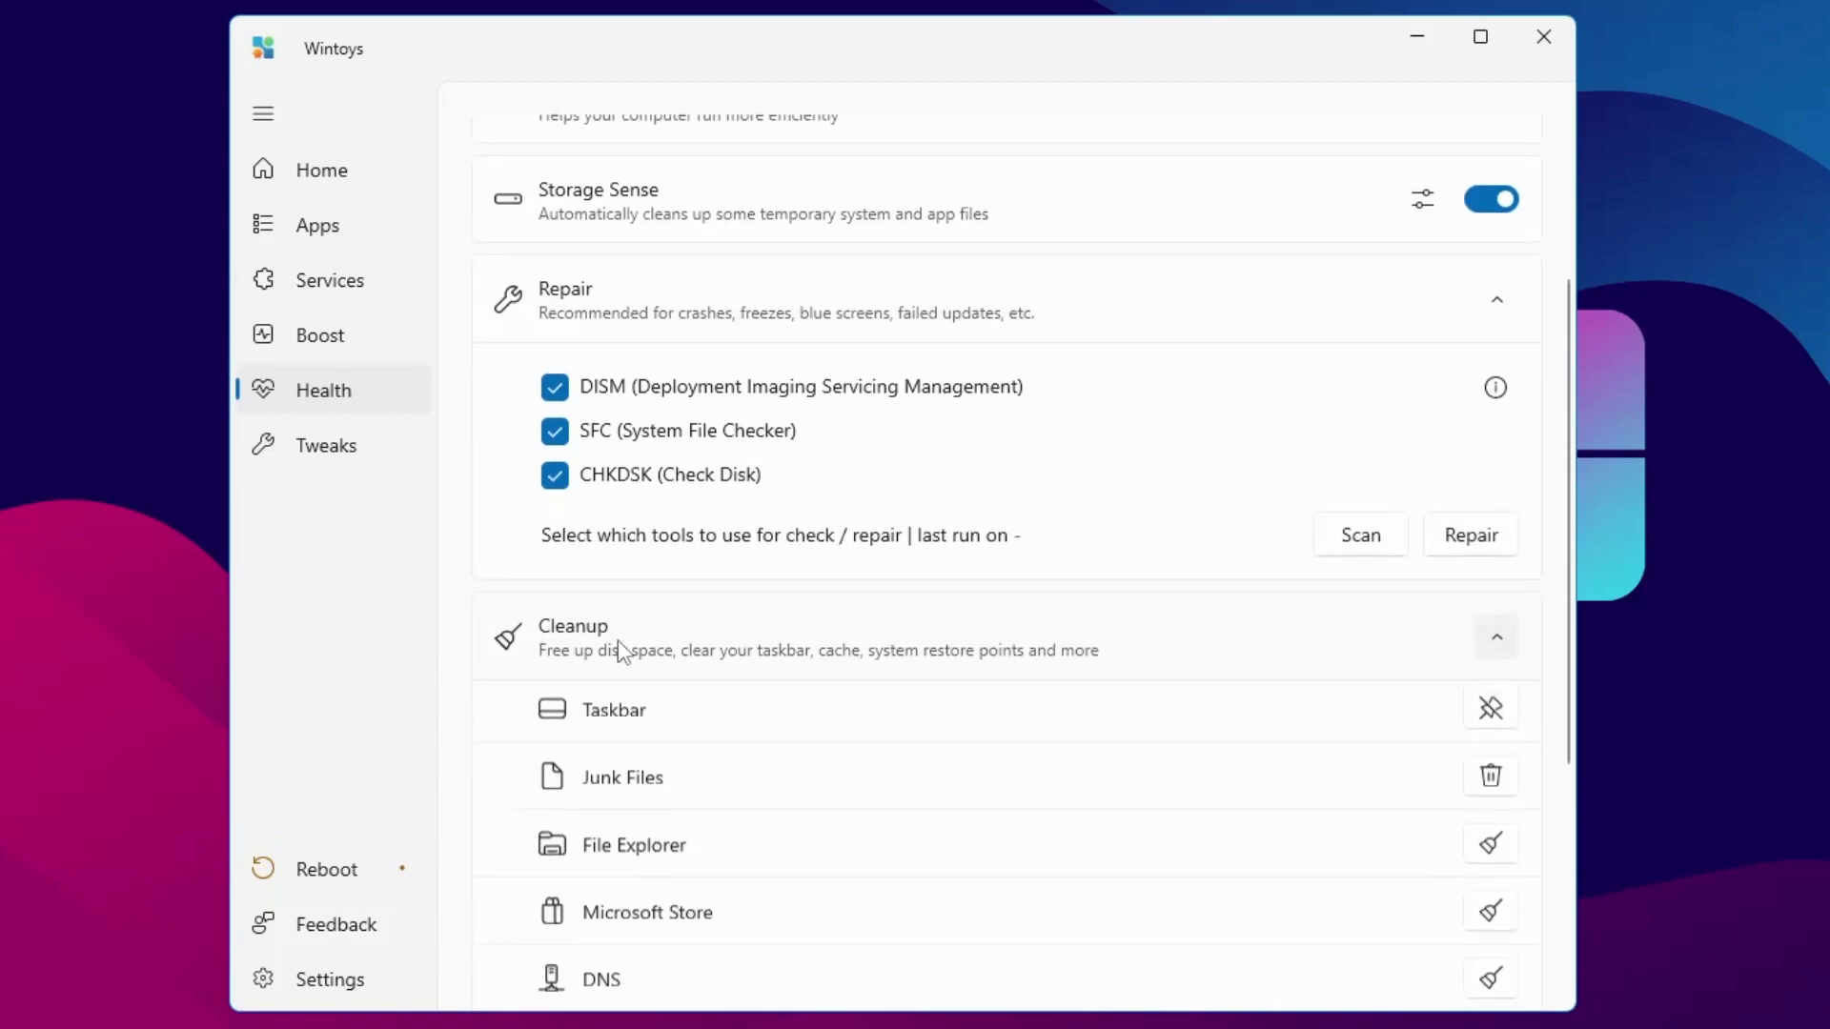
{"action": "scroll", "coordinate": [622, 650], "scroll_direction": "down", "scroll_amount": 3}
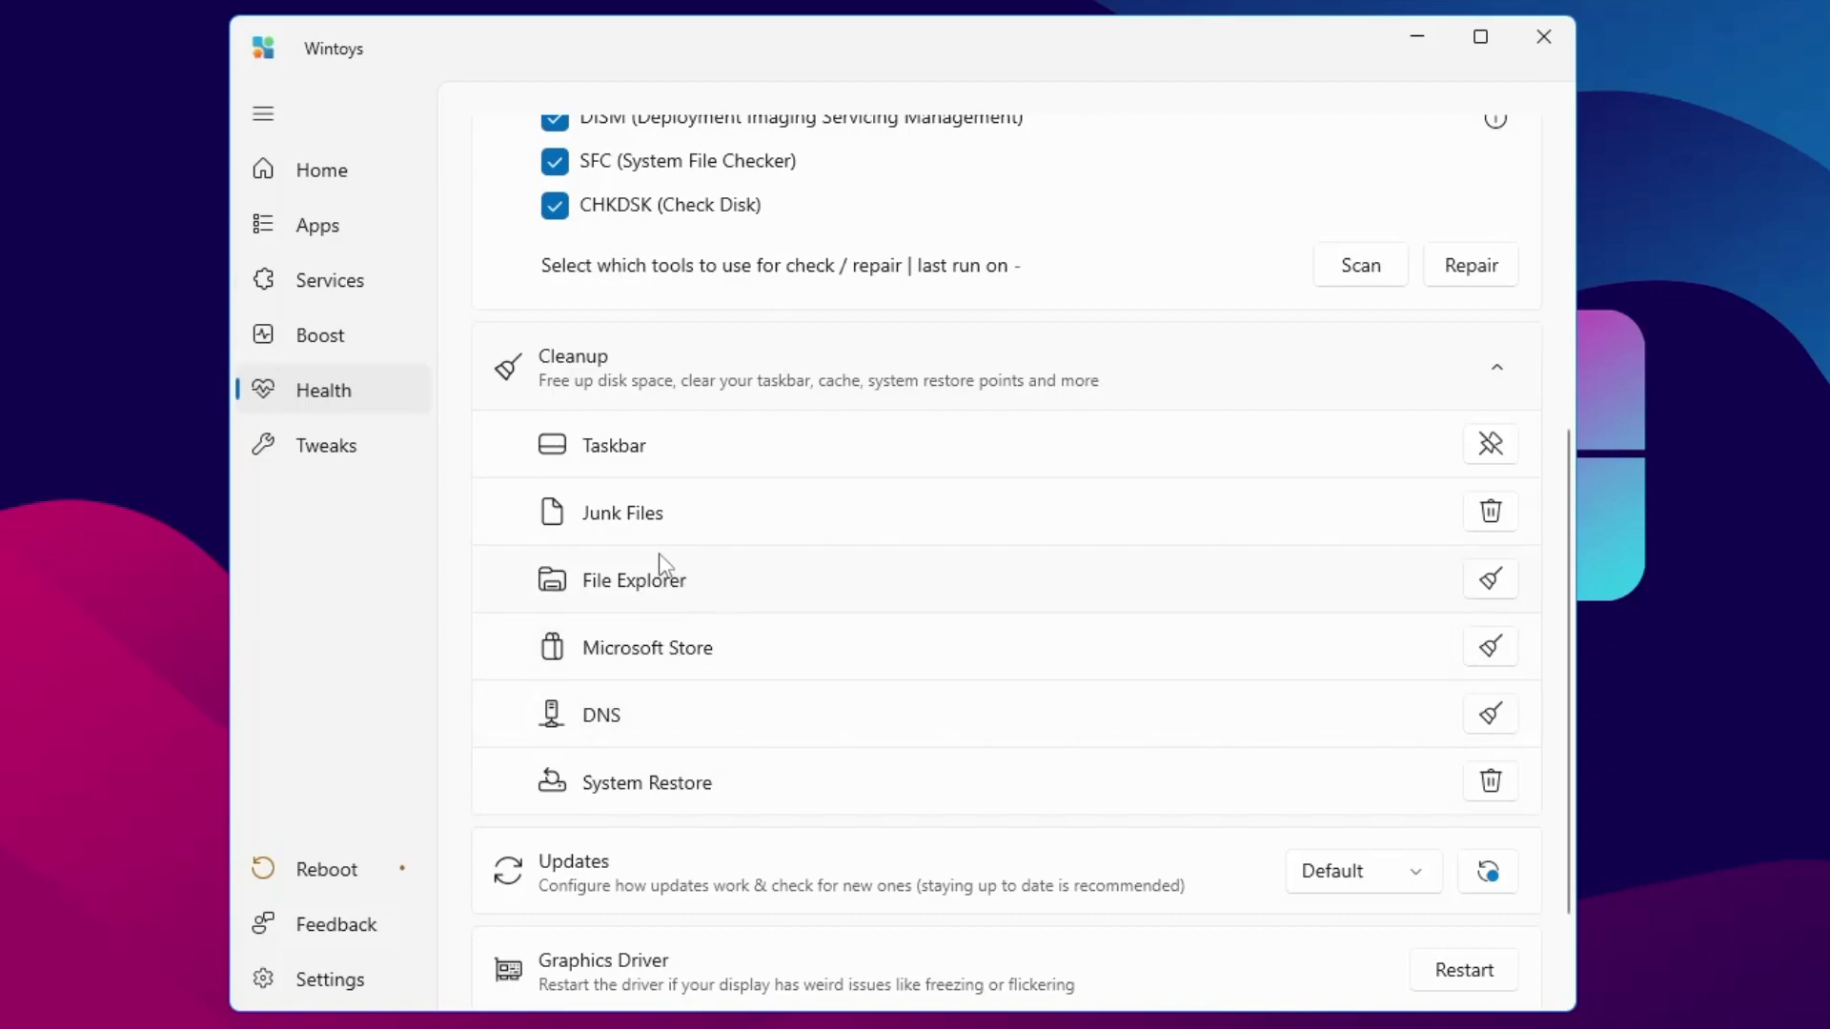
{"action": "scroll", "coordinate": [664, 565], "scroll_direction": "down", "scroll_amount": 3}
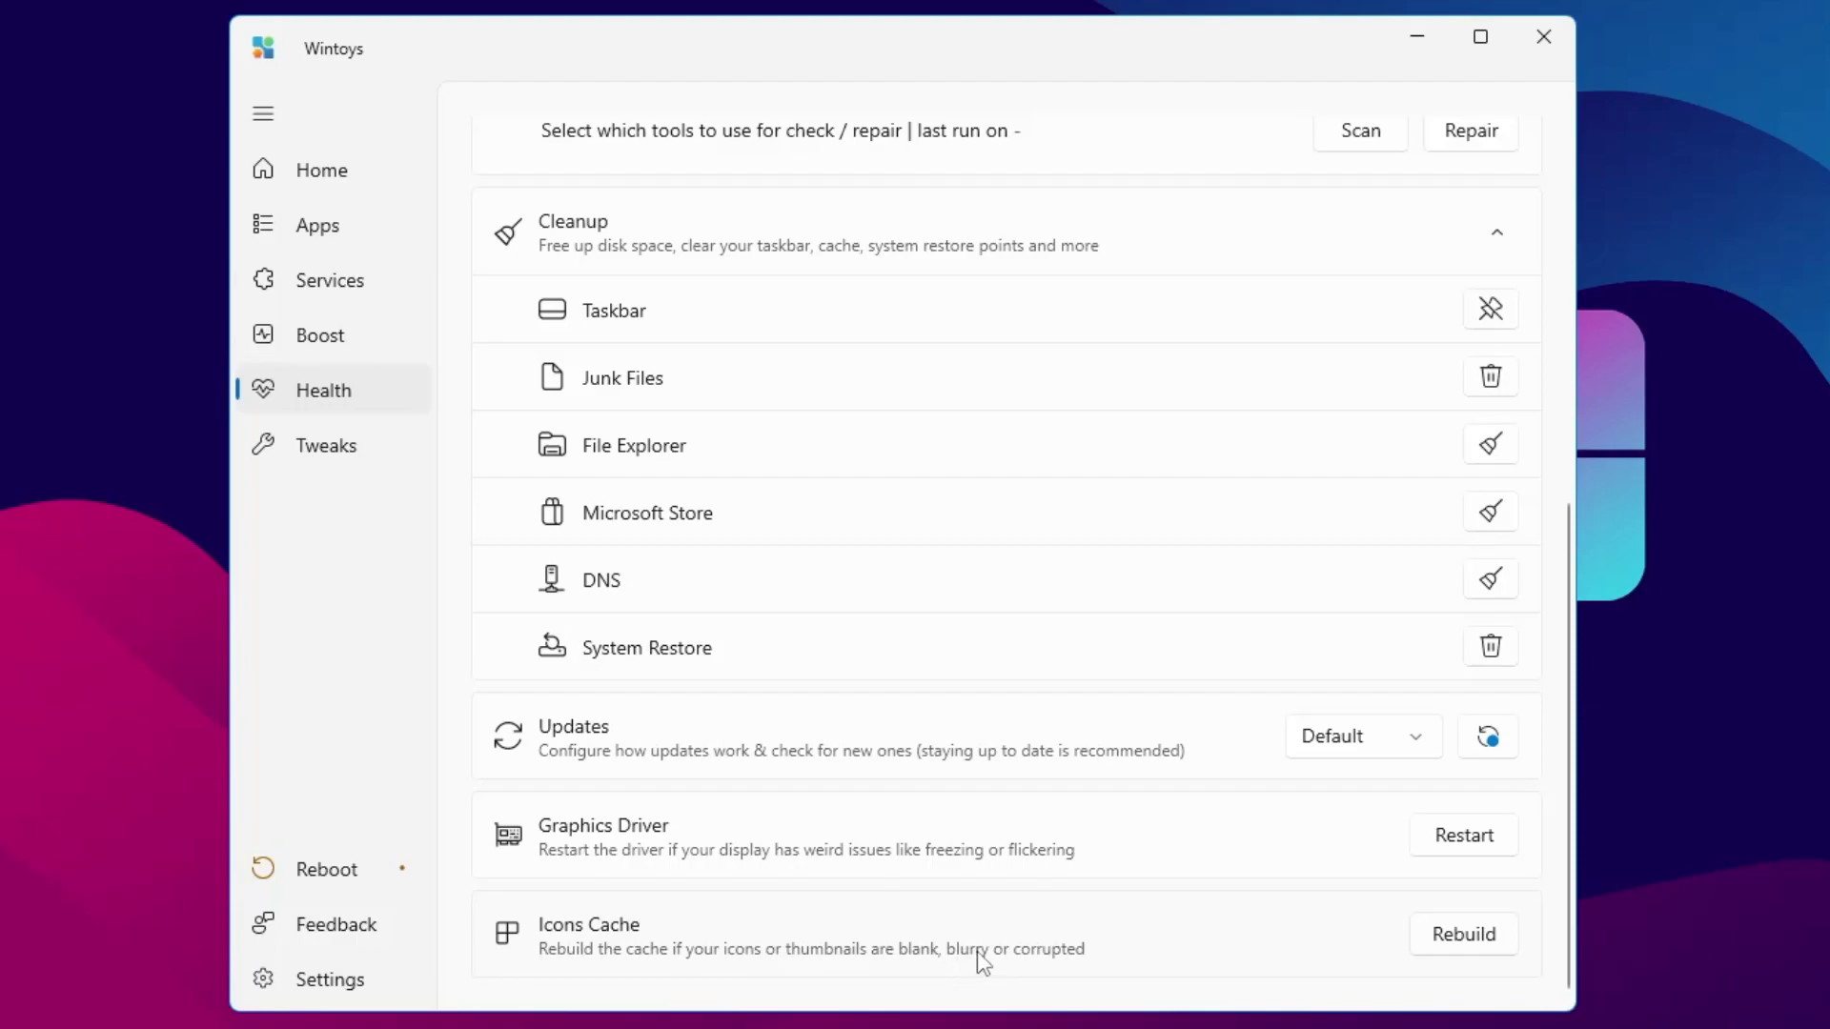
Step: Expand the System section of the Tweaks settings and review its available options
{"action": "left_click", "coordinate": [325, 449]}
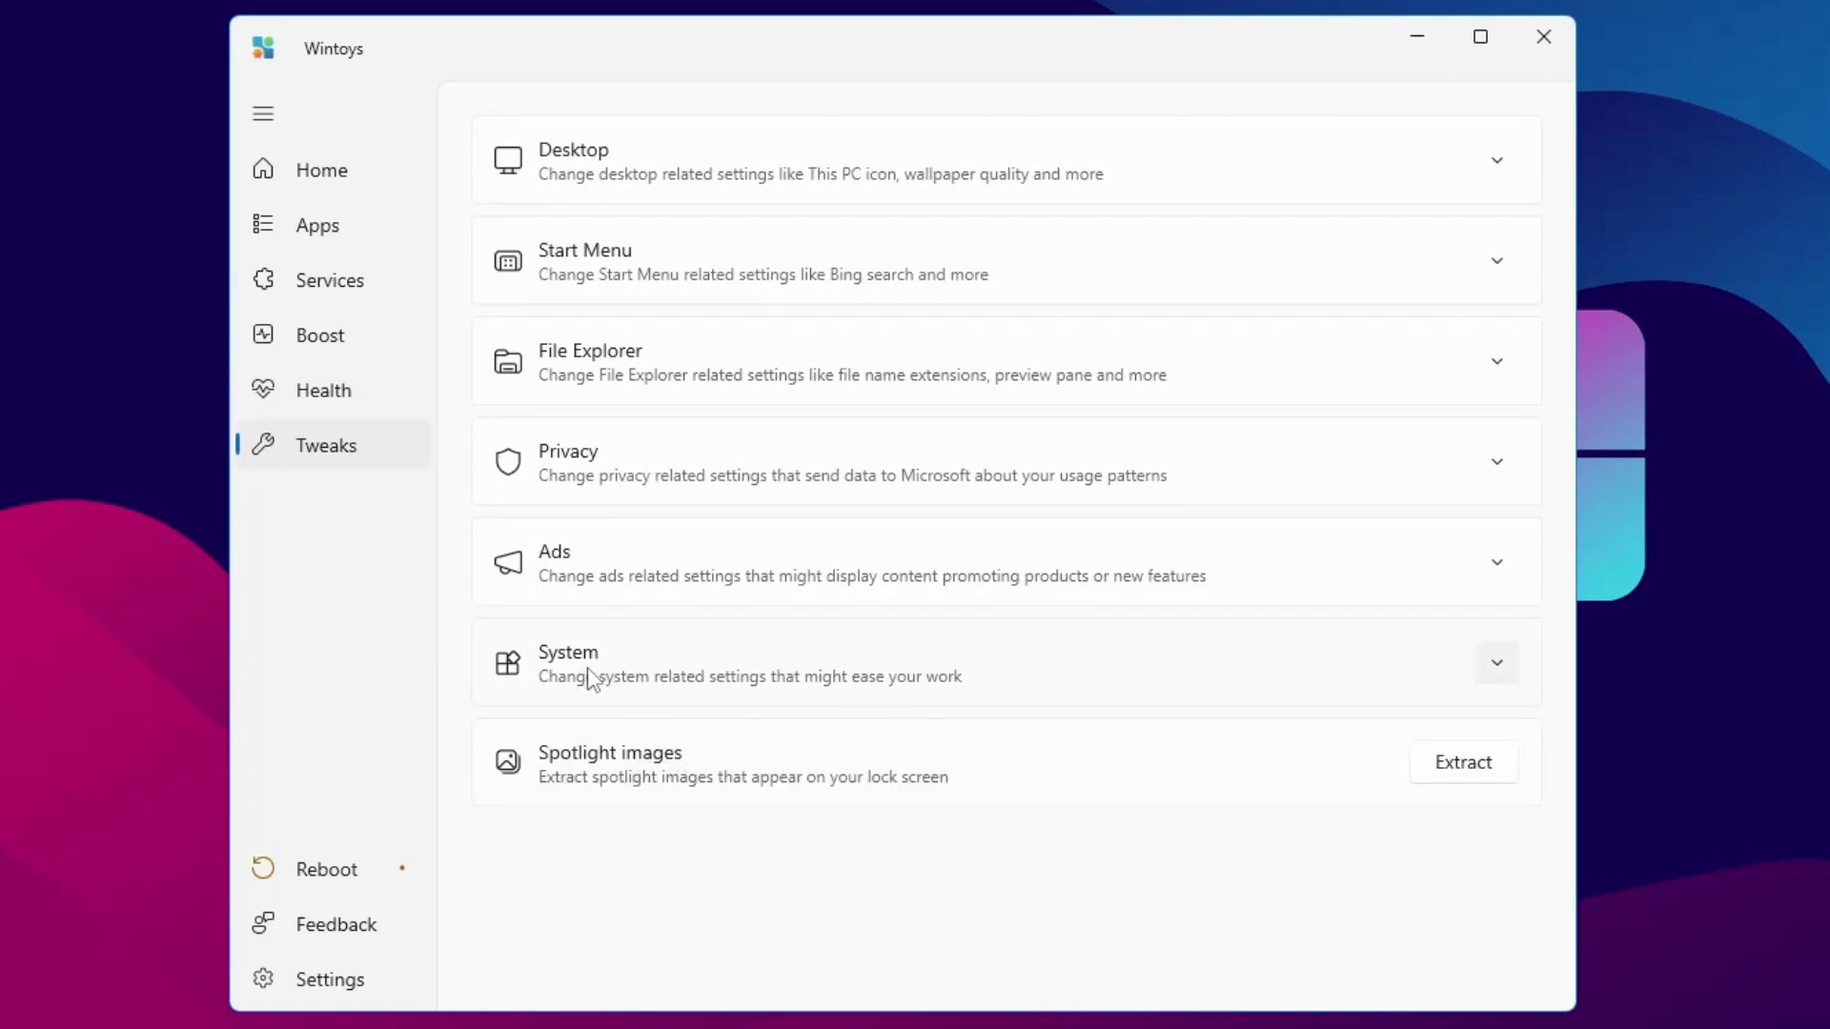
{"action": "left_click", "coordinate": [639, 667]}
{"action": "scroll", "coordinate": [639, 668], "scroll_direction": "down", "scroll_amount": 3}
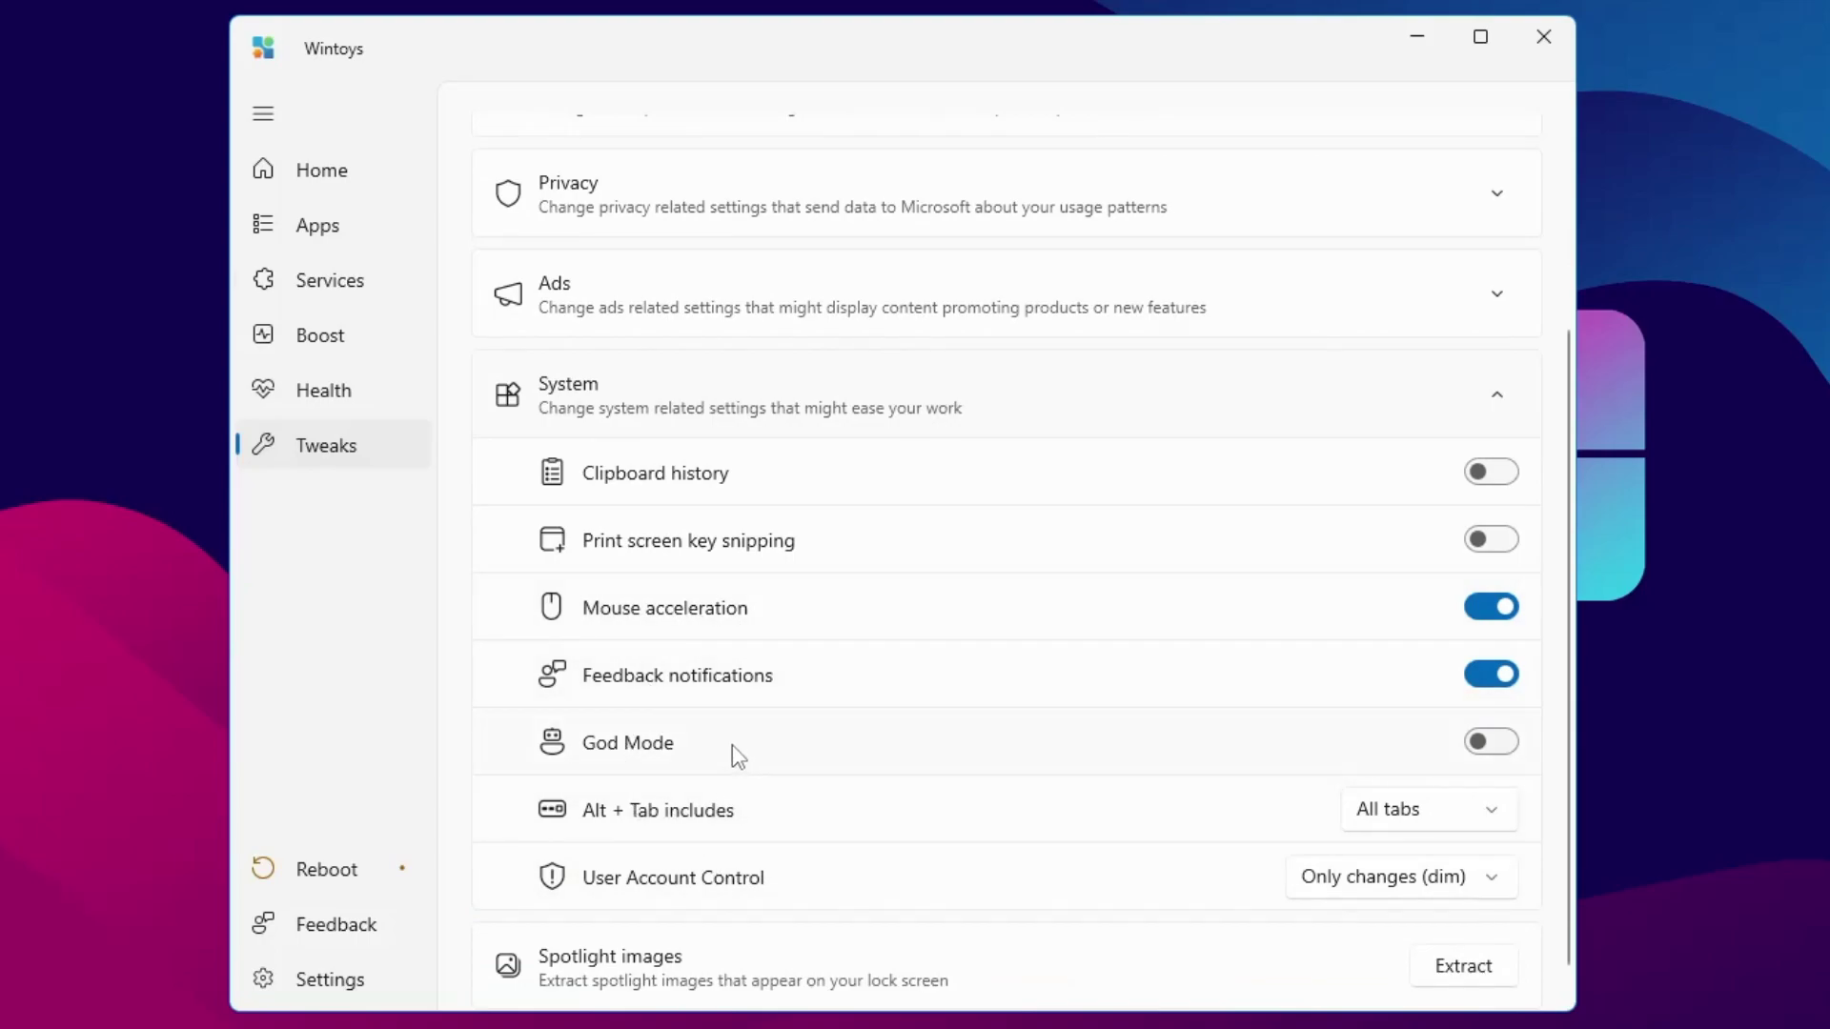
{"action": "scroll", "coordinate": [732, 746], "scroll_direction": "up", "scroll_amount": 3}
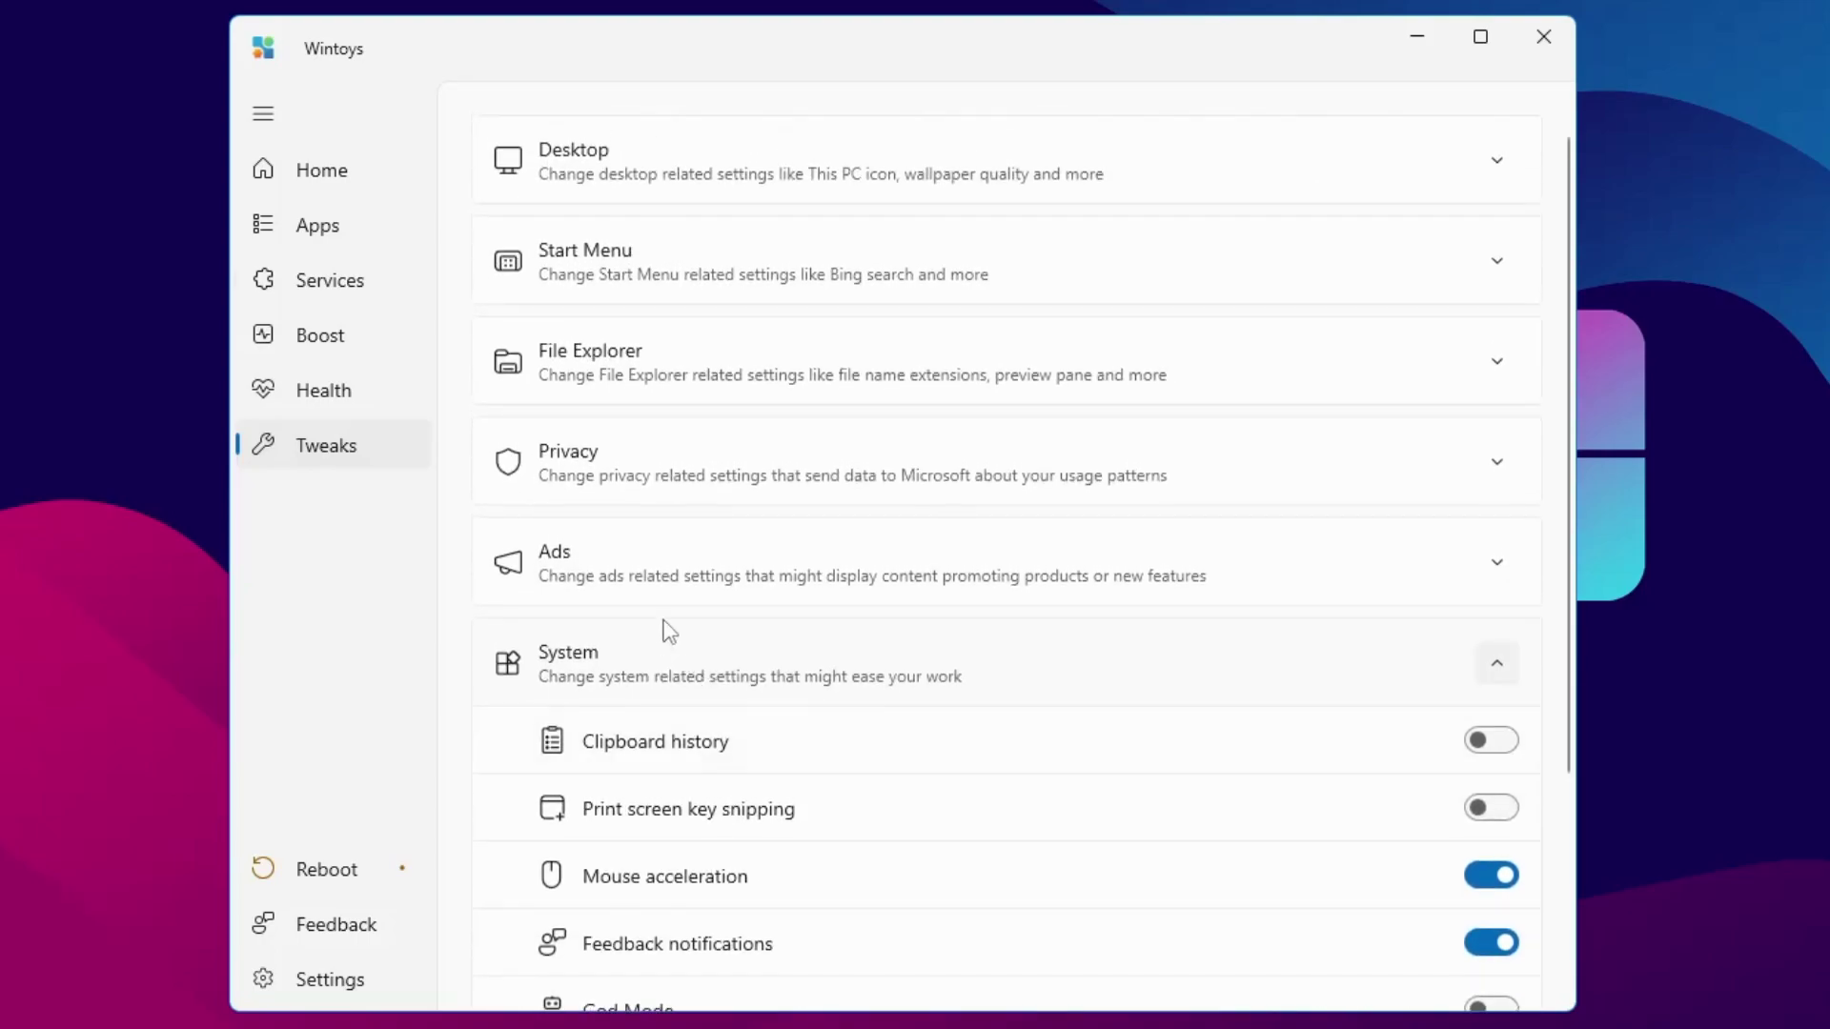
Step: Turn off Finish setting up your device, Windows tips and suggestions, and Tailored experiences in the Ads tweaks
{"action": "left_click", "coordinate": [676, 563]}
{"action": "scroll", "coordinate": [682, 563], "scroll_direction": "down", "scroll_amount": 2}
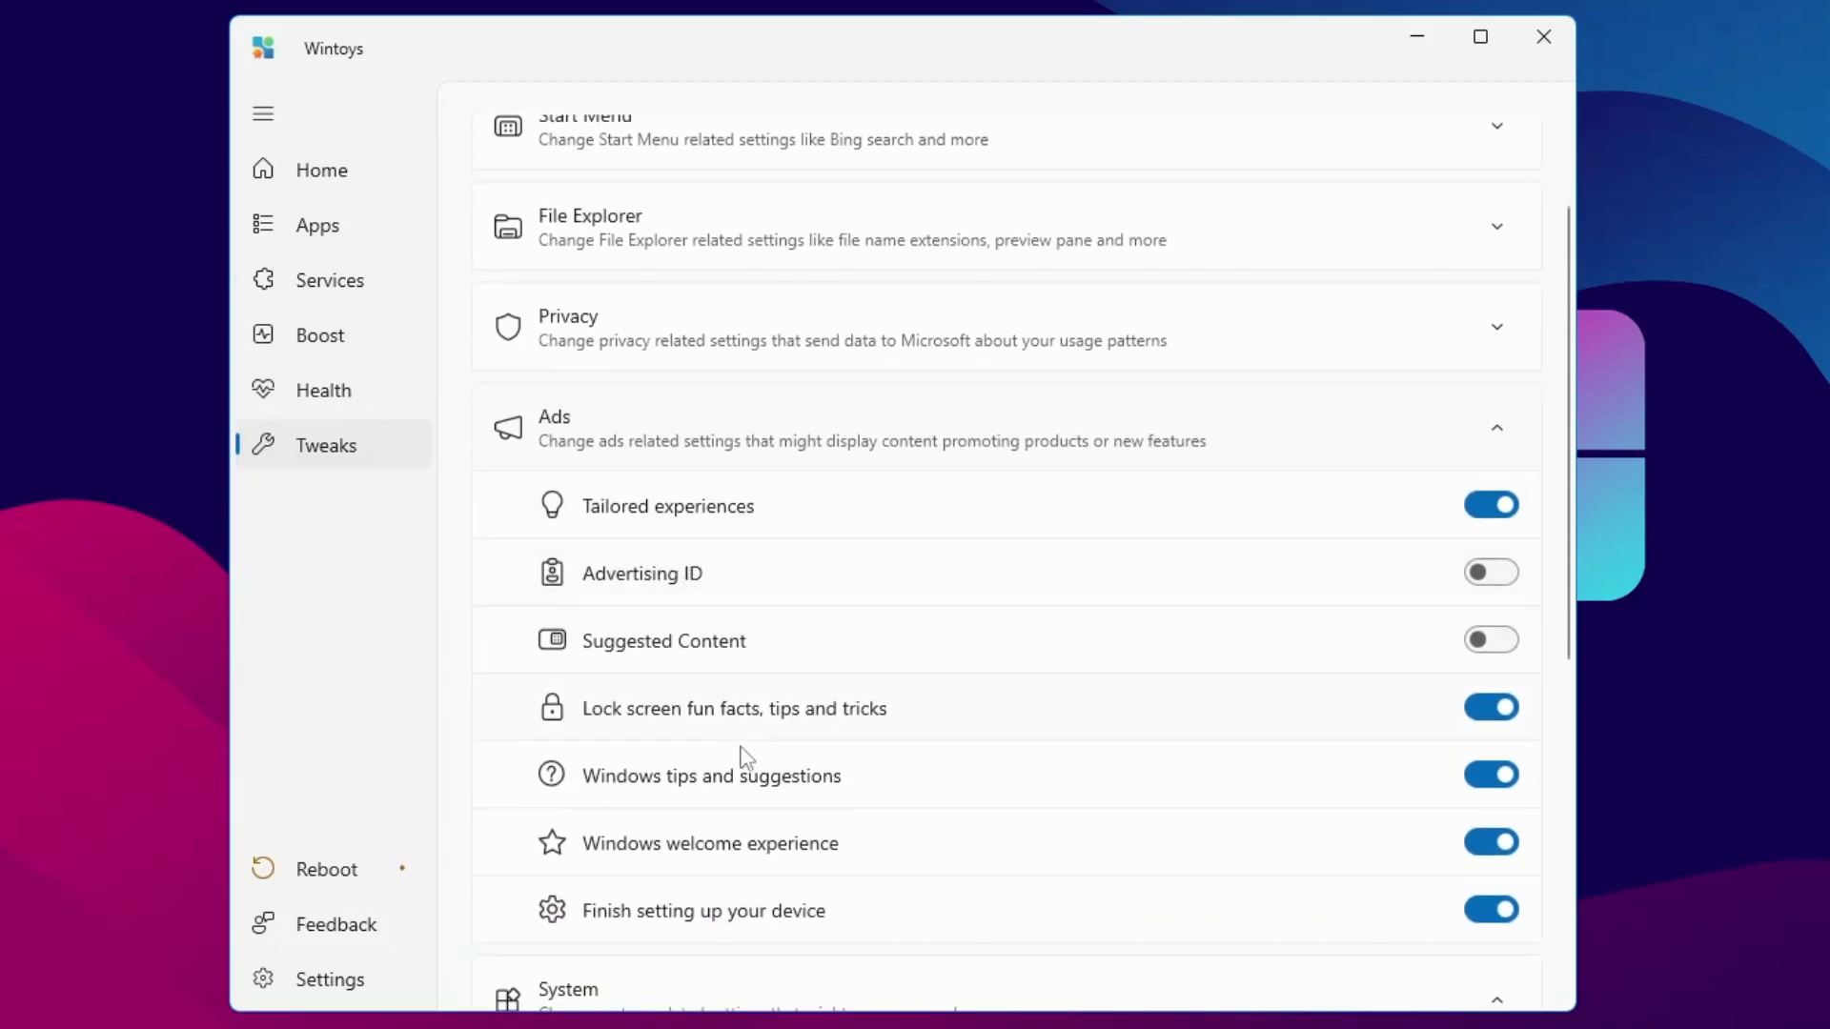
{"action": "scroll", "coordinate": [1203, 844], "scroll_direction": "down", "scroll_amount": 3}
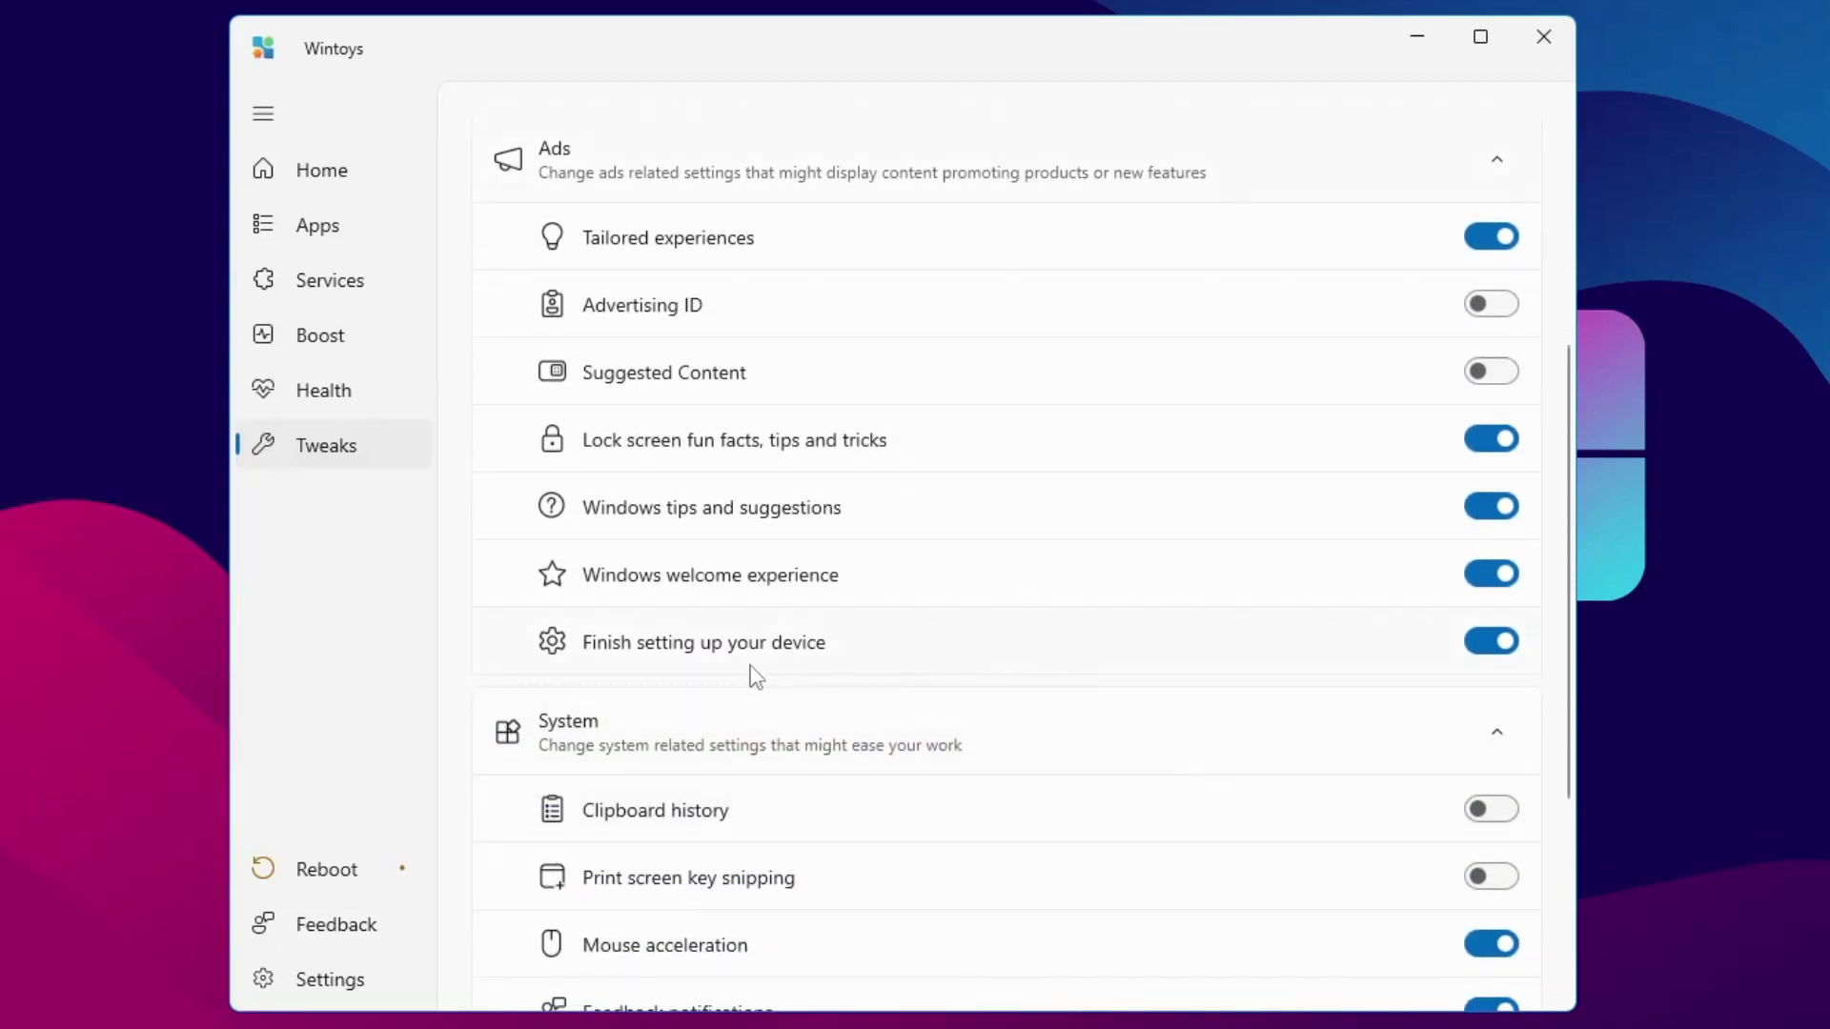
{"action": "left_click", "coordinate": [1488, 644]}
{"action": "left_click", "coordinate": [1492, 507]}
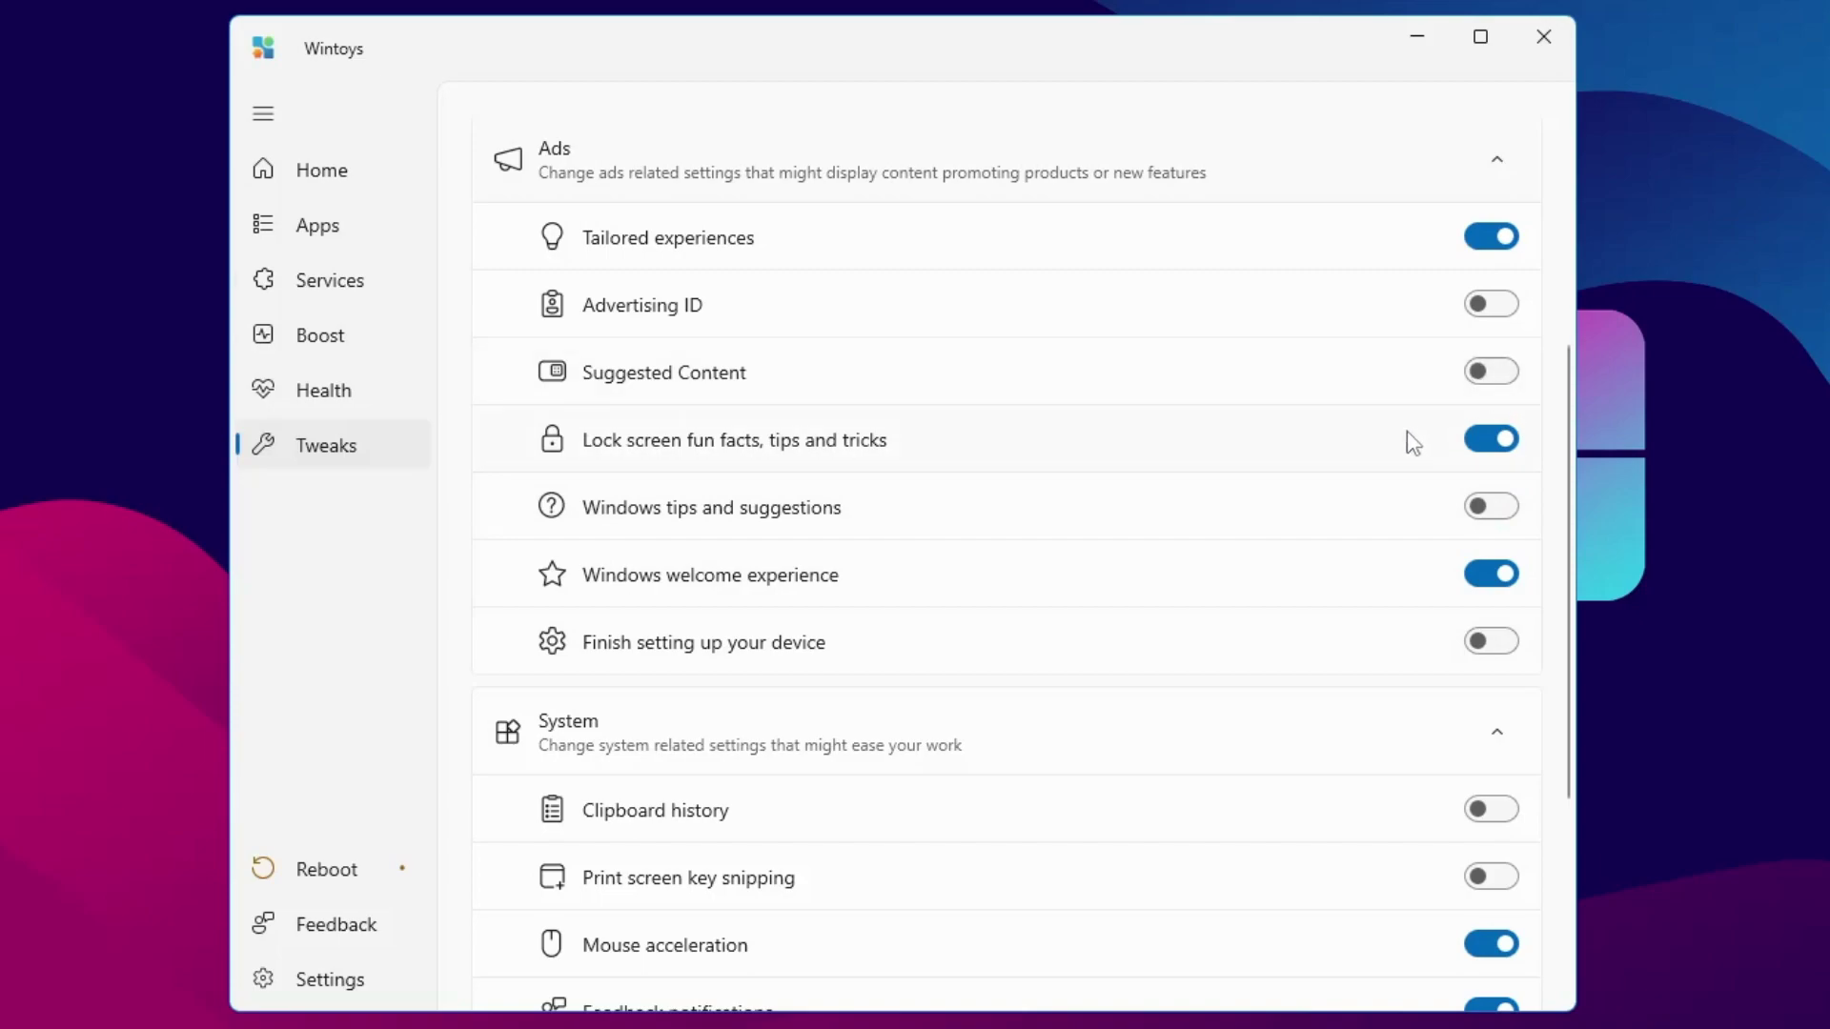
{"action": "left_click", "coordinate": [1472, 229]}
{"action": "scroll", "coordinate": [1077, 496], "scroll_direction": "up", "scroll_amount": 3}
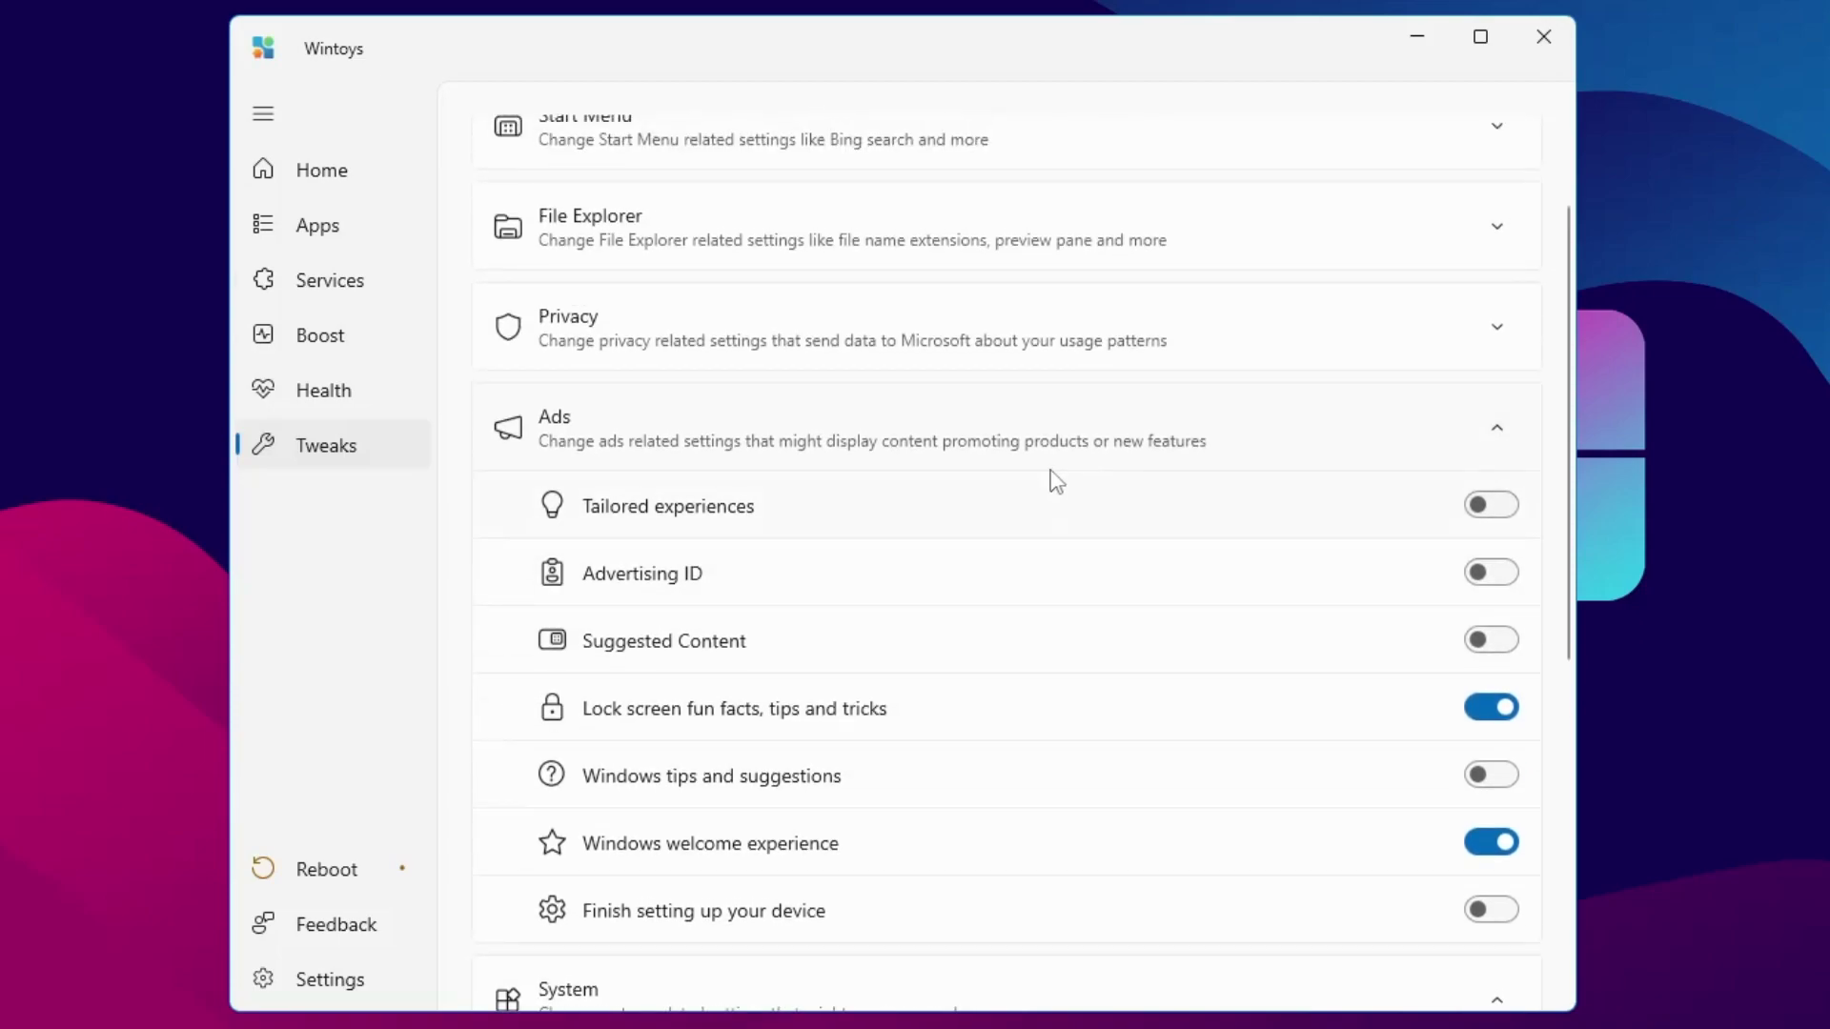